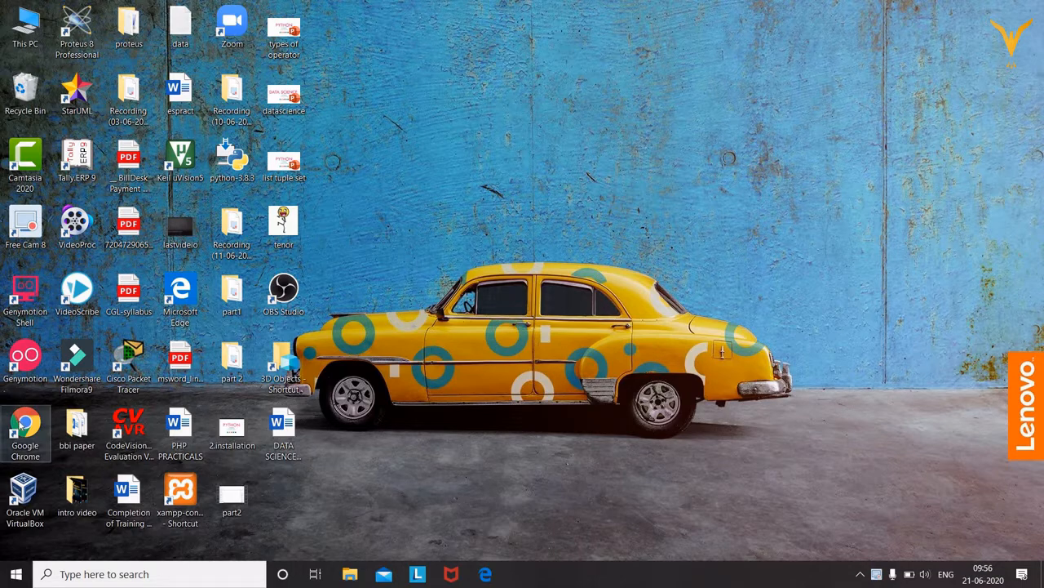
Launch Google Chrome from its desktop shortcut to get a blank New Tab page
left_click(25, 424)
double_click(20, 423)
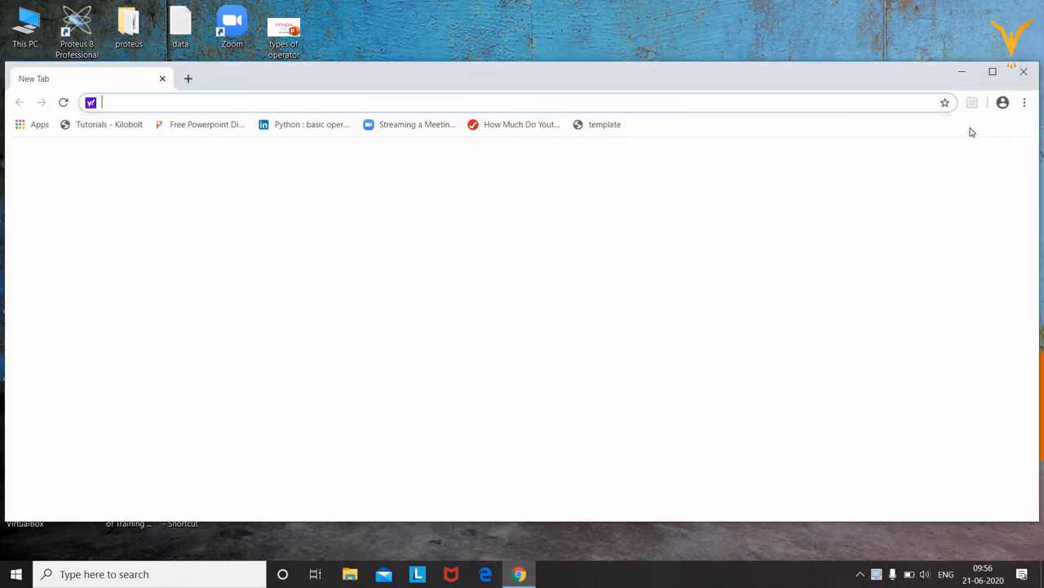
Maximize Chrome, open the Gmail tile, and sign in with the chosen account
left_click(993, 74)
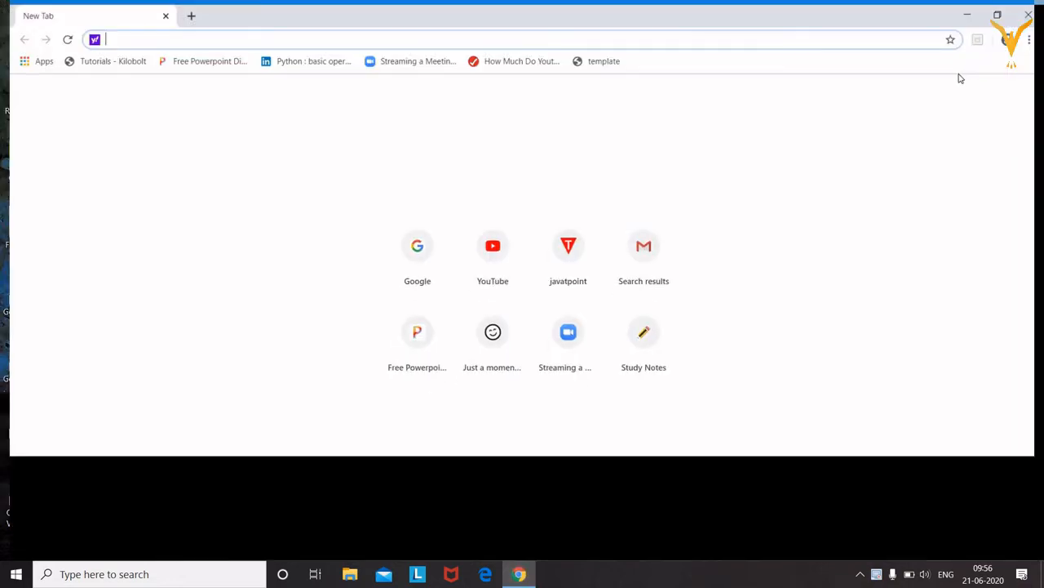
left_click(640, 240)
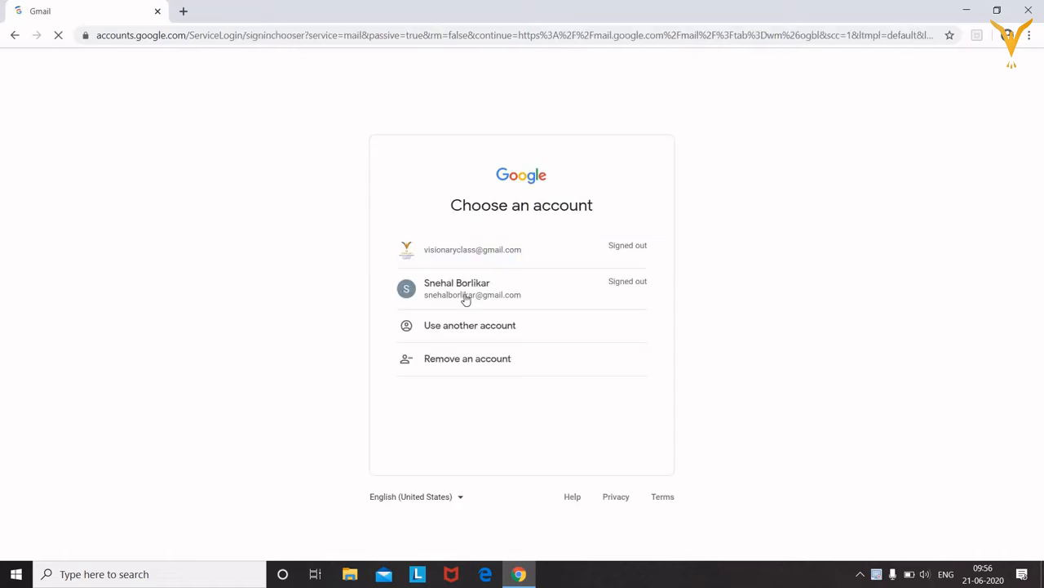
left_click(479, 286)
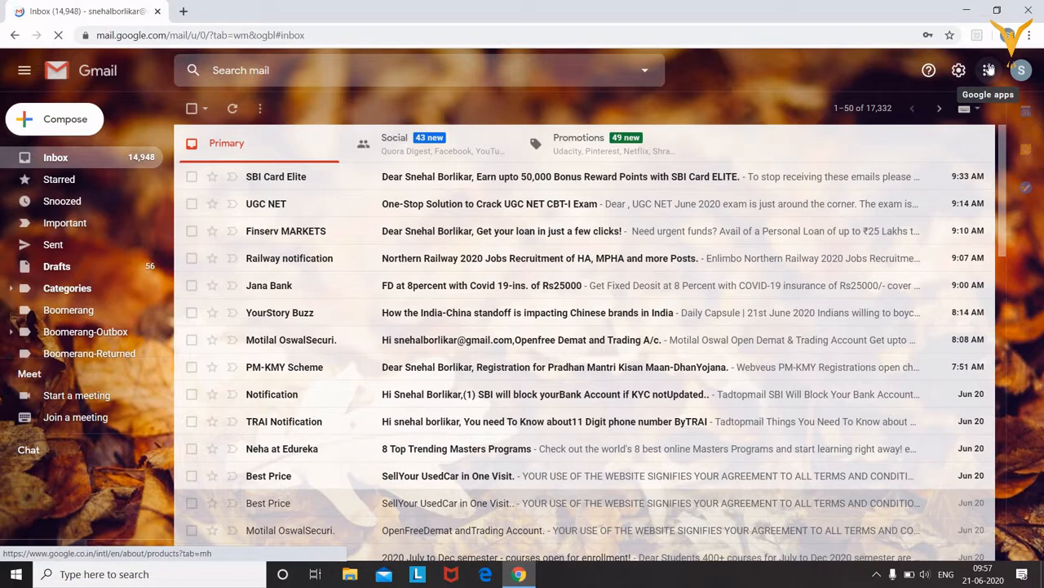
Open Google Drive from Gmail's Google apps launcher
left_click(989, 70)
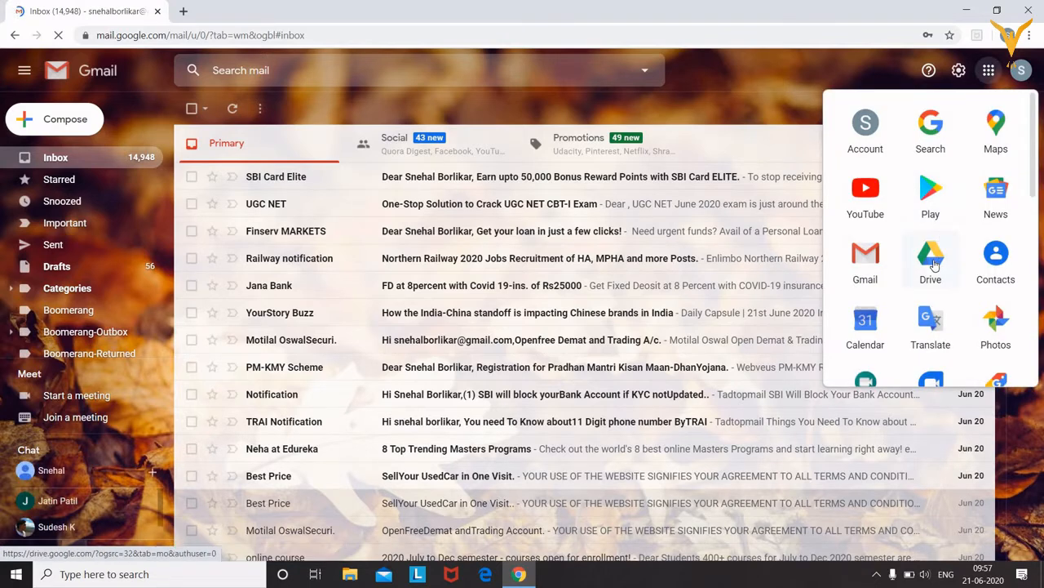
left_click(931, 261)
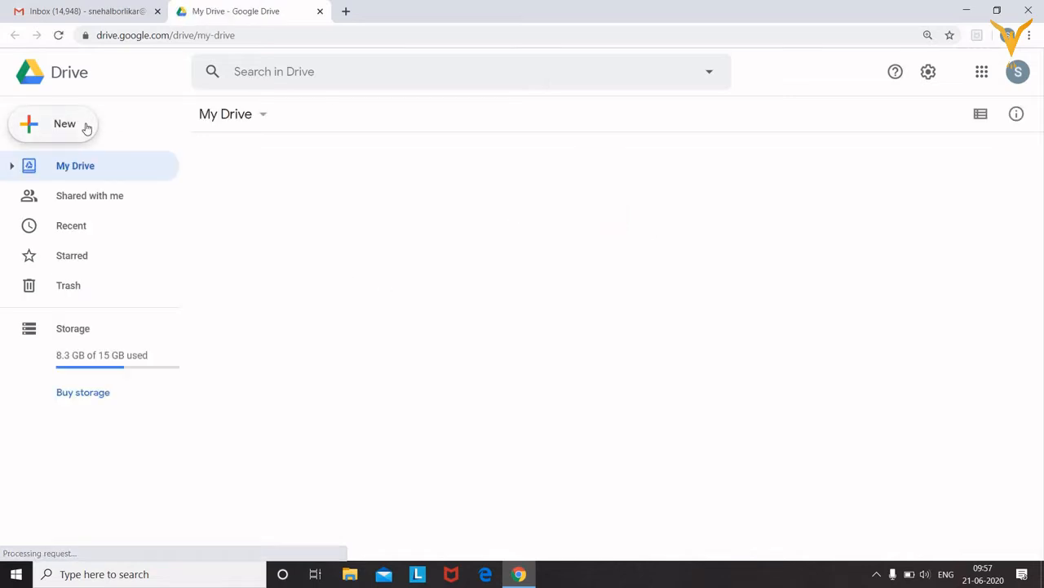
Create a blank Google Form from Drive's New > More menu
left_click(33, 129)
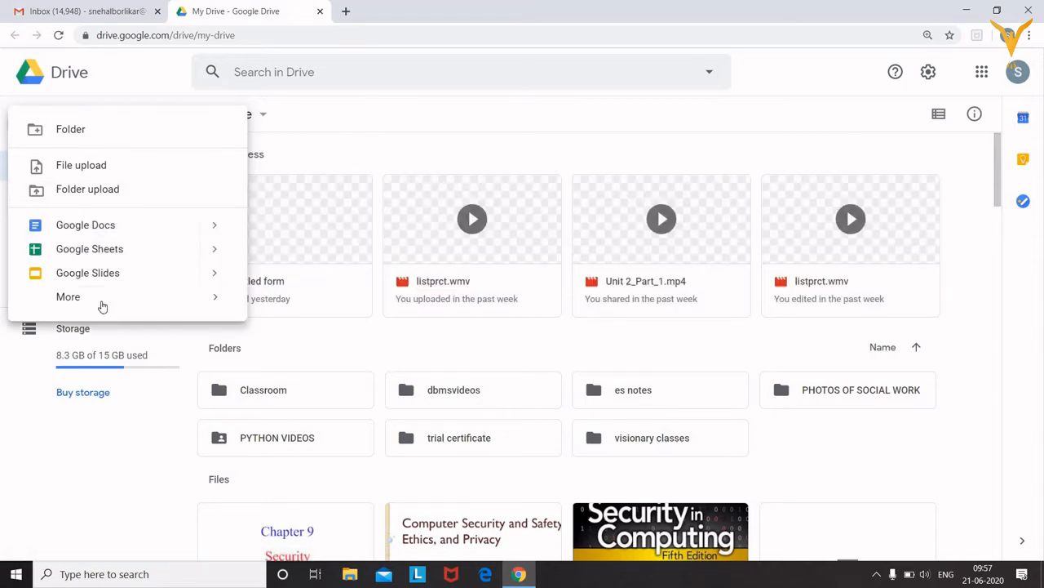
mouse_move(91, 303)
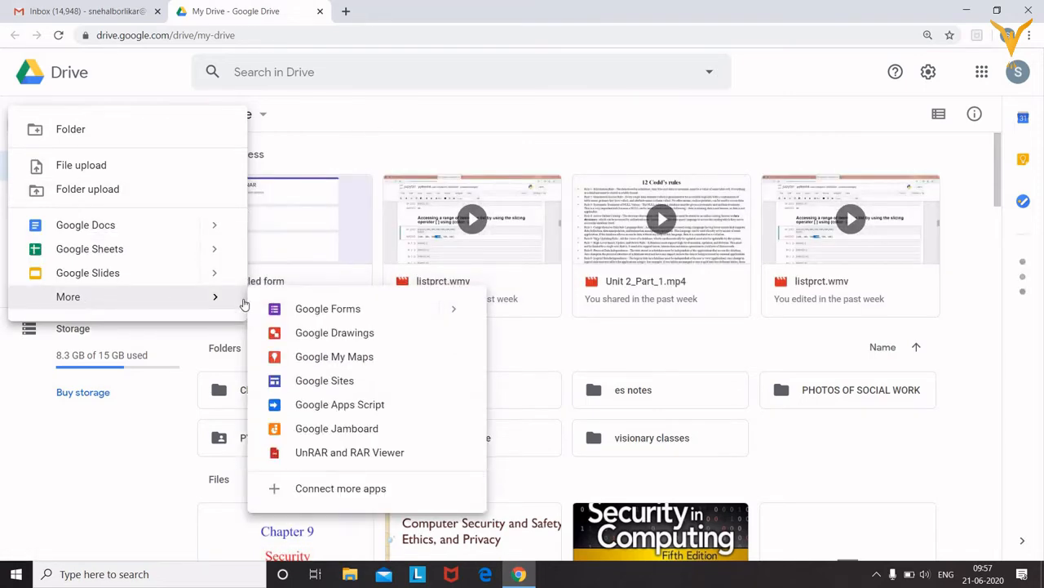
left_click(355, 312)
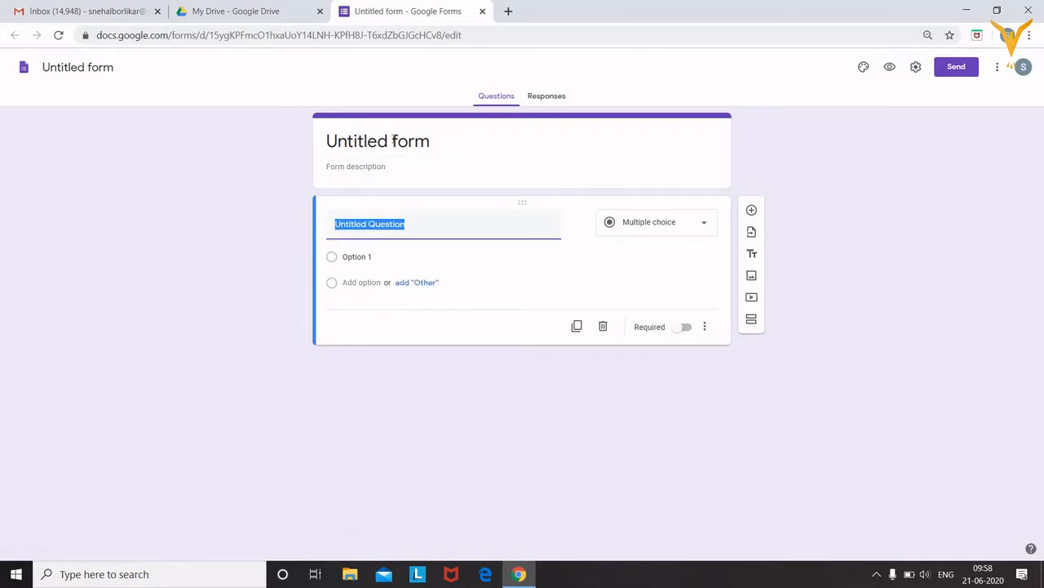
left_click(390, 147)
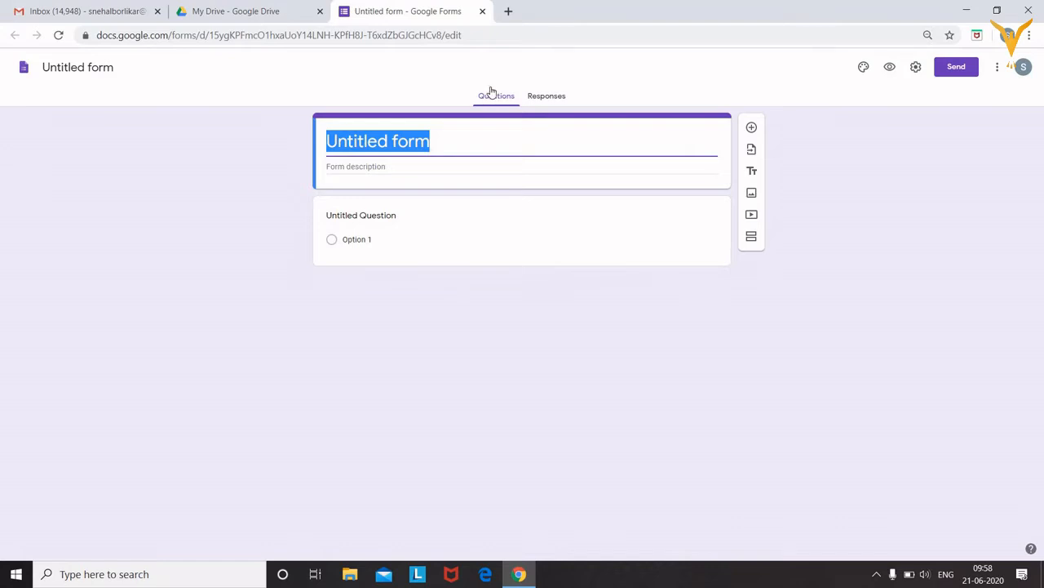
left_click(543, 96)
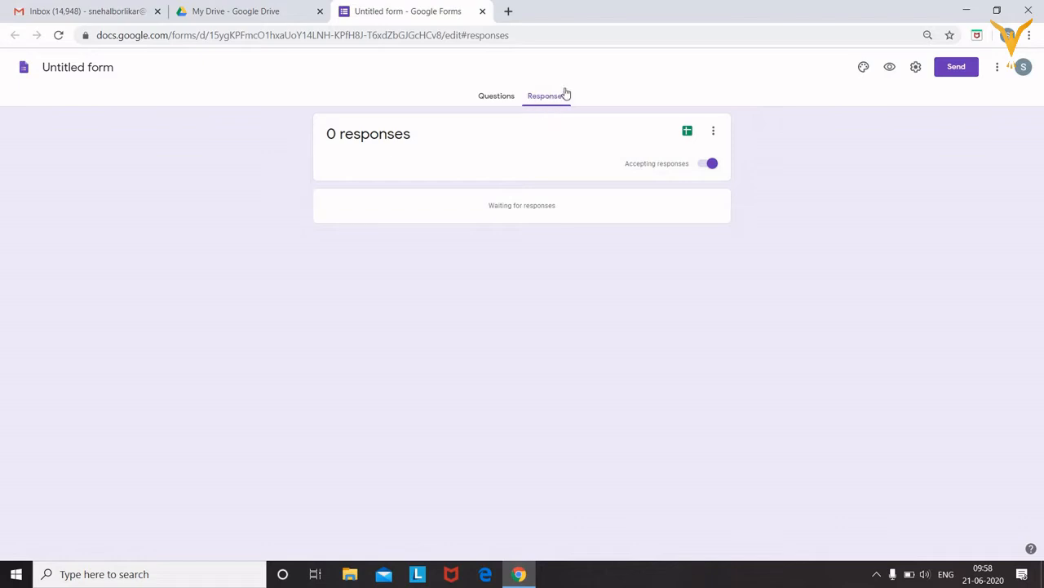
left_click(500, 99)
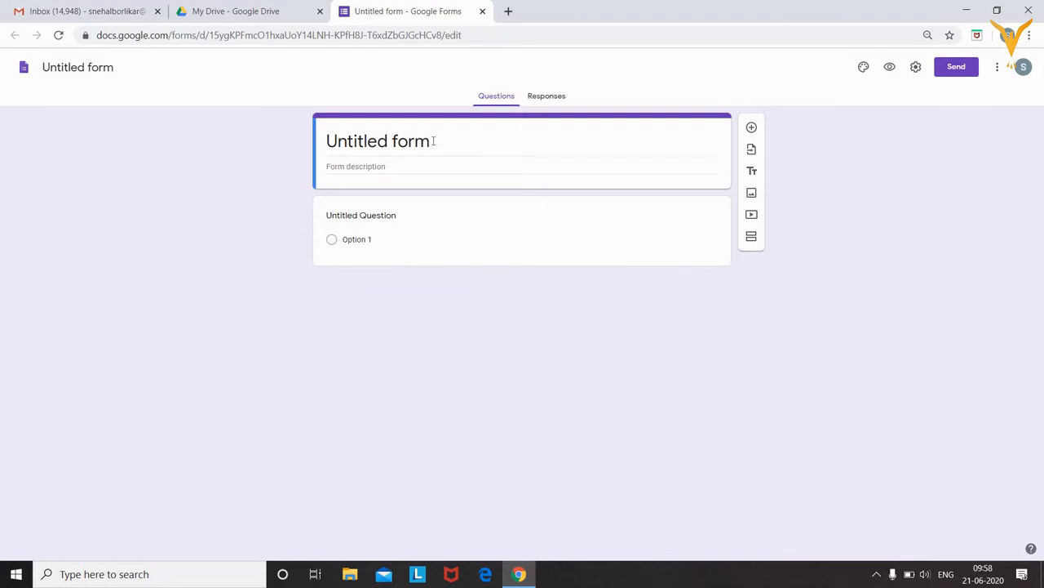
Retitle the form 'regitration for android' and add the description 'time:11 am'
left_click(426, 142)
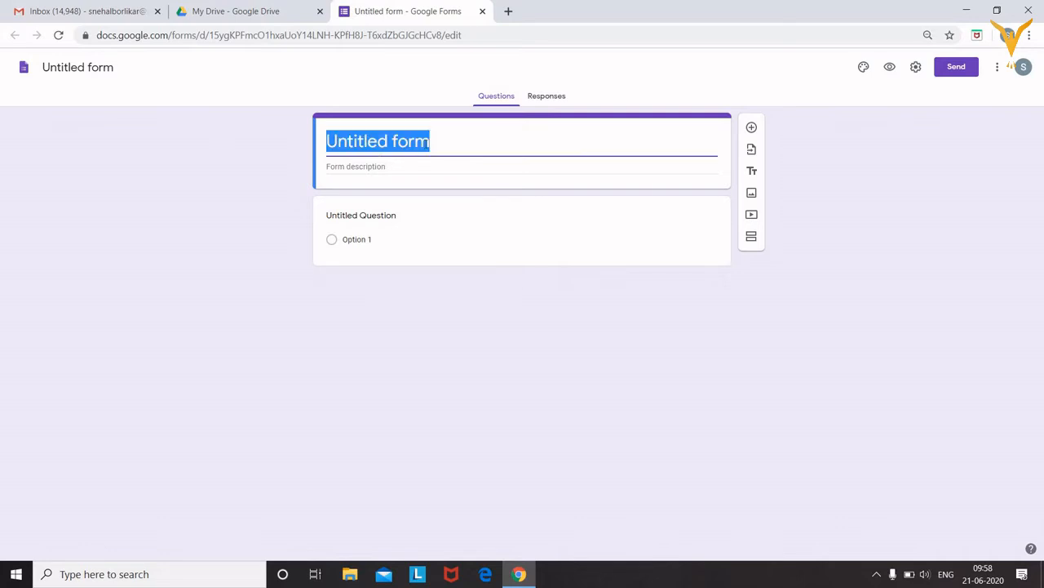
left_click(428, 143)
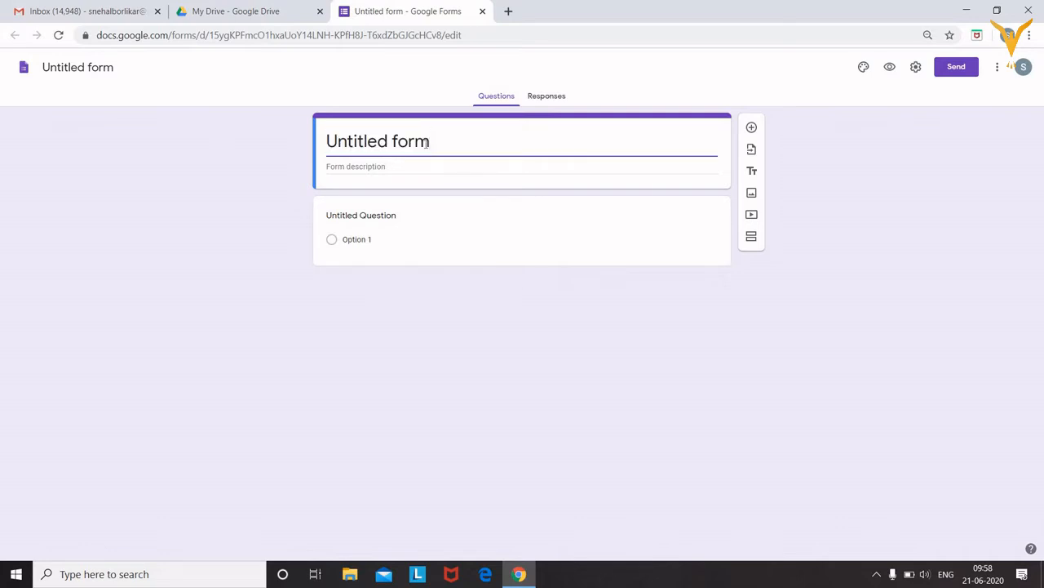
type("webinar")
key("BackSpace")
key("BackSpace")
key("BackSpace")
key("BackSpace")
key("BackSpace")
key("BackSpace")
key("BackSpace")
key("BackSpace")
key("BackSpace")
key("BackSpace")
key("BackSpace")
key("BackSpace")
key("BackSpace")
key("BackSpace")
key("BackSpace")
key("BackSpace")
key("BackSpace")
key("BackSpace")
key("BackSpace")
key("BackSpace")
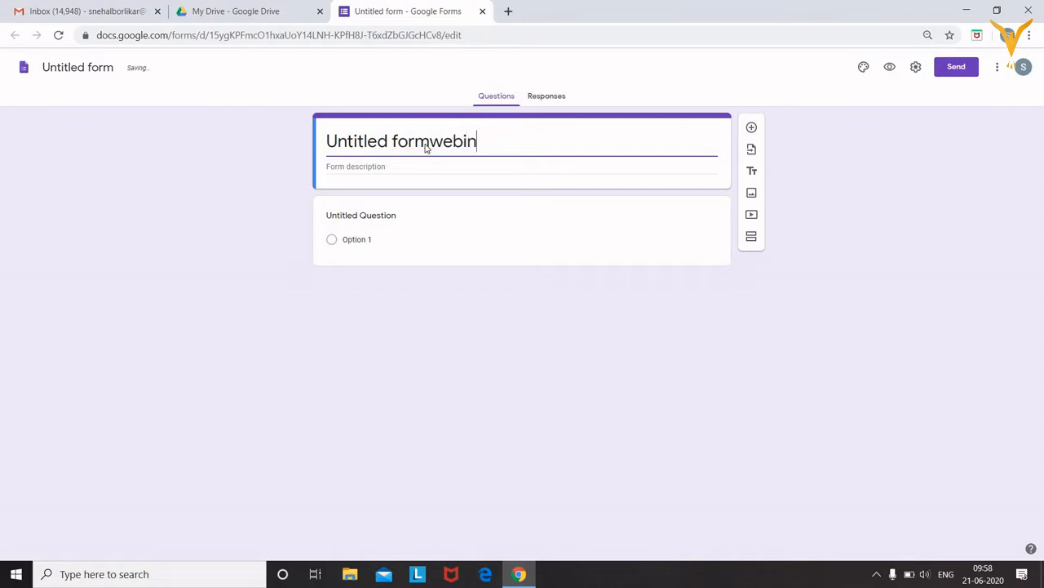
type("re")
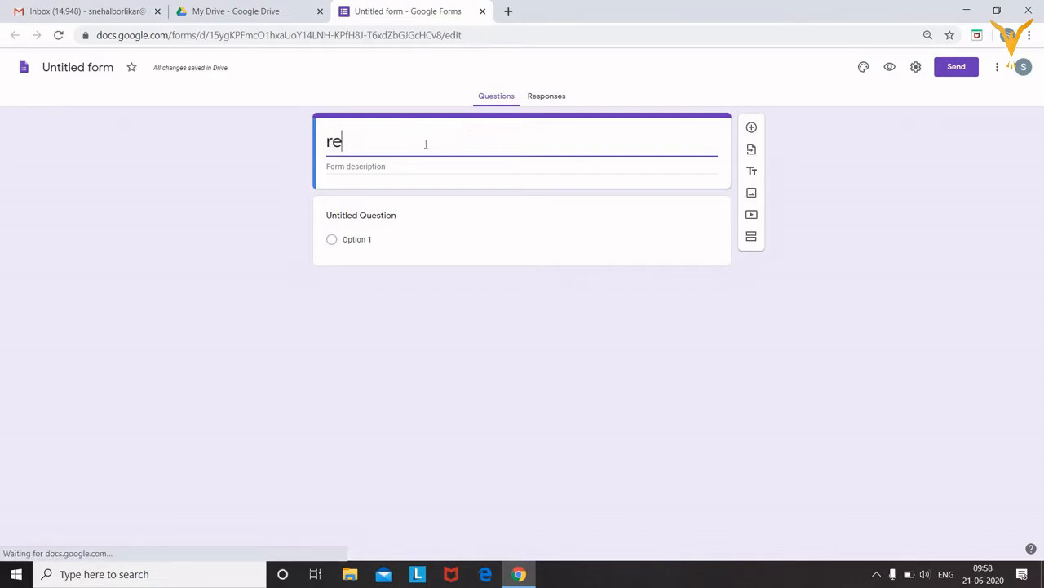
type("gitratio")
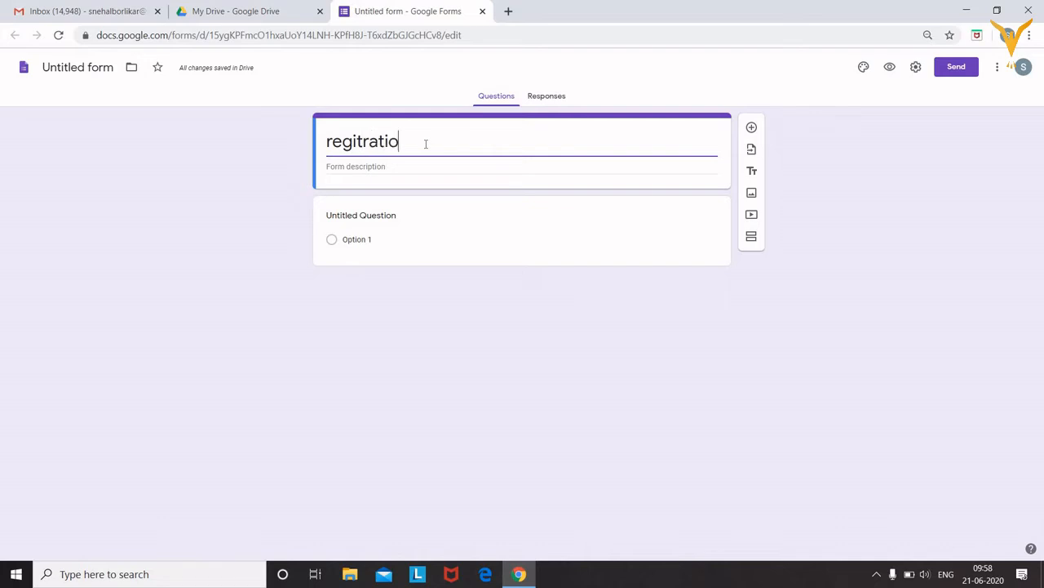
type("n fo")
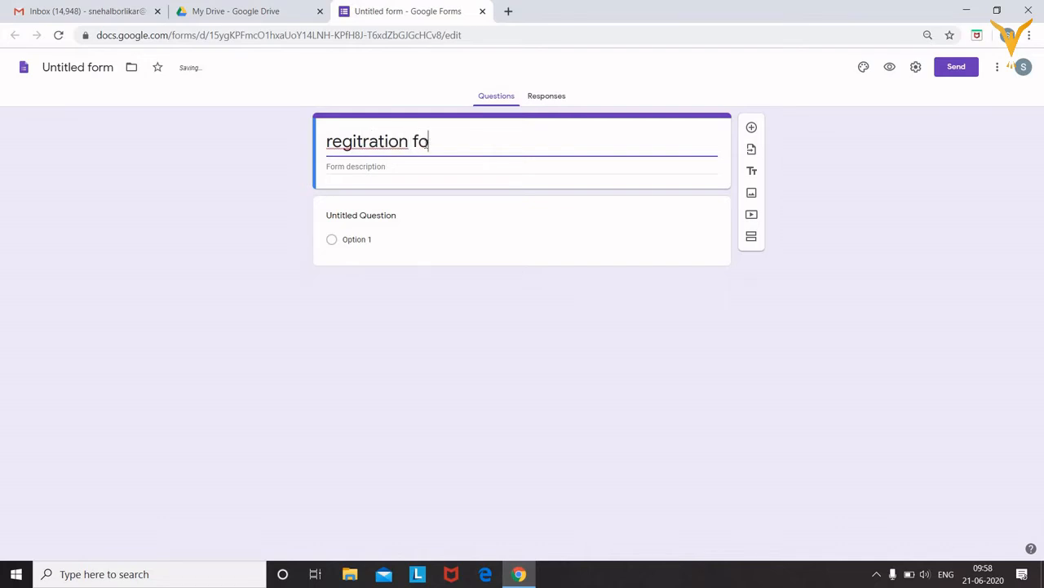
type("r android")
left_click(431, 168)
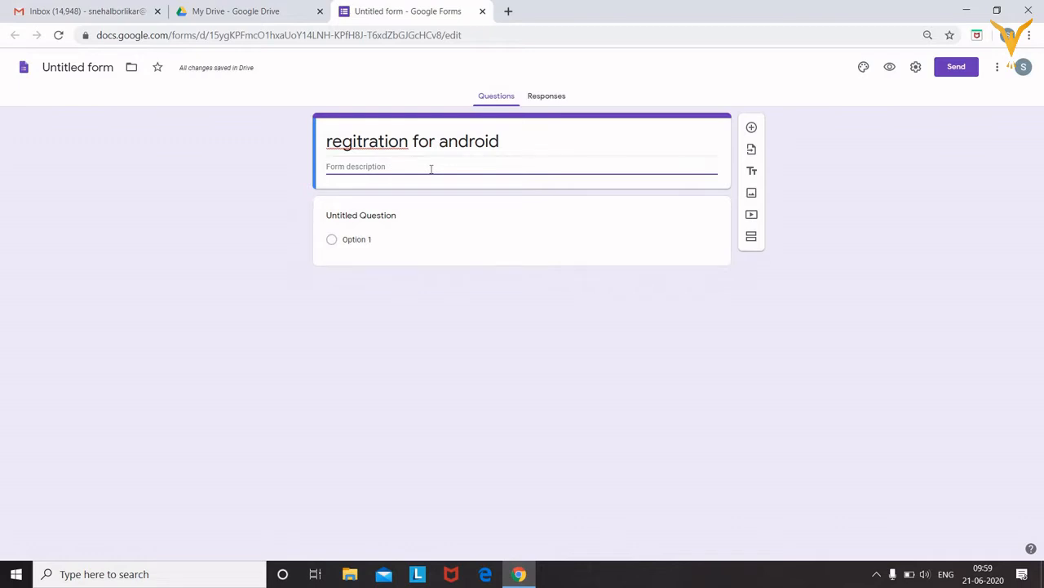
type("time:11 am")
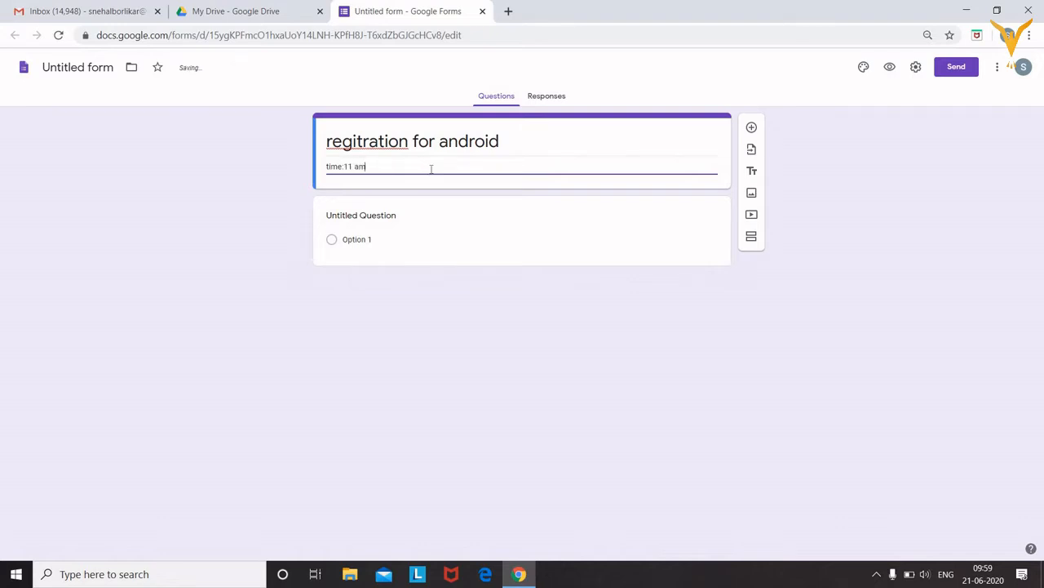
Make the first question a required short-answer 'full name' question, then add a new question
left_click(400, 218)
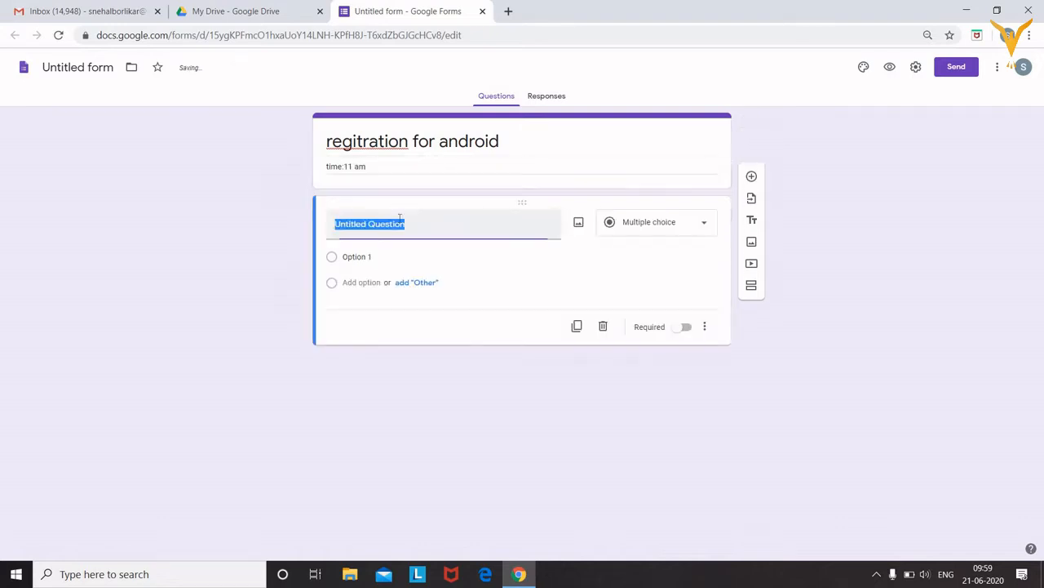
type("fu")
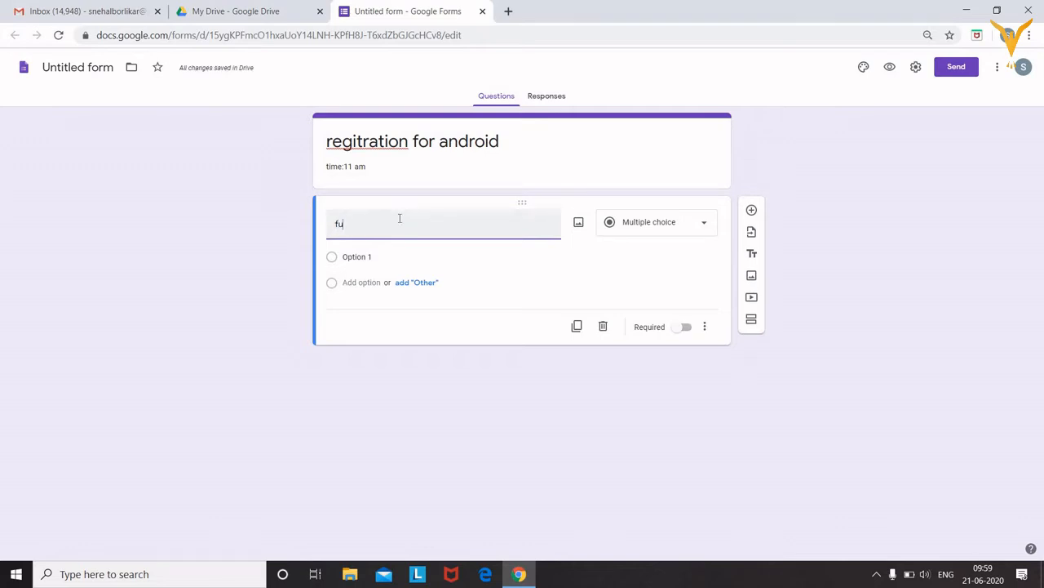
type("ll name")
left_click(701, 227)
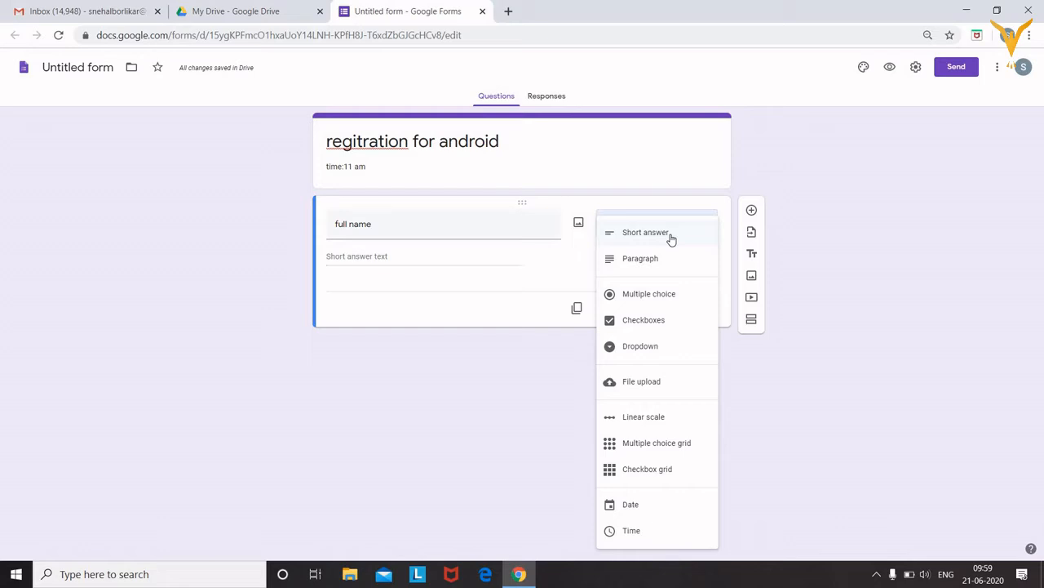
left_click(671, 236)
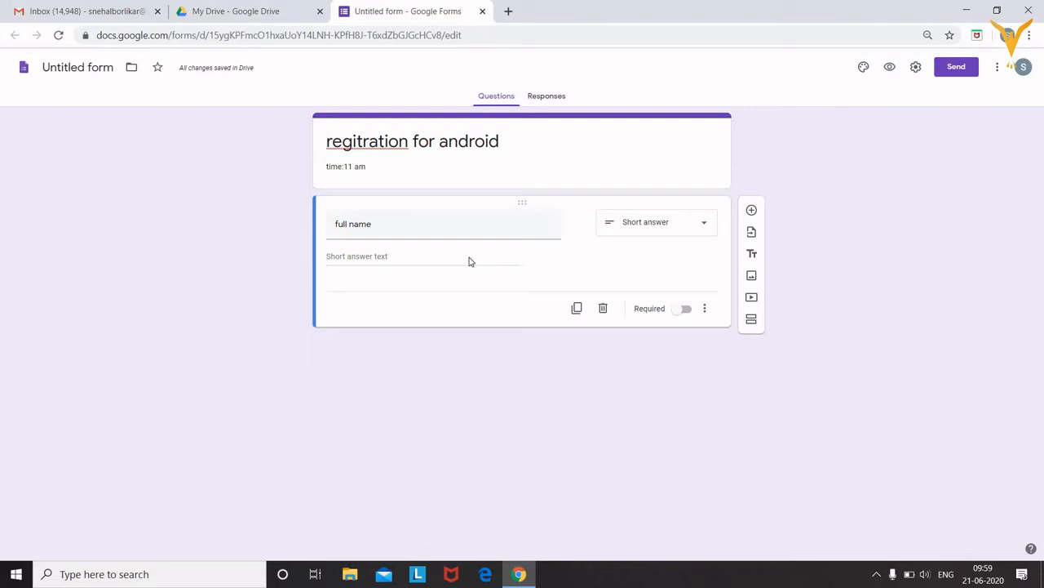
left_click(687, 311)
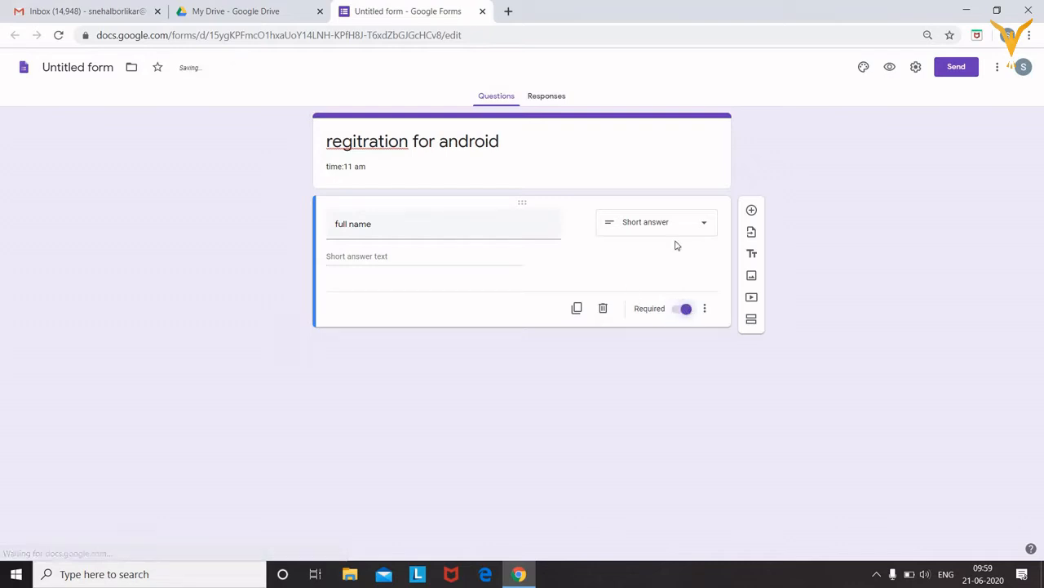
left_click(752, 211)
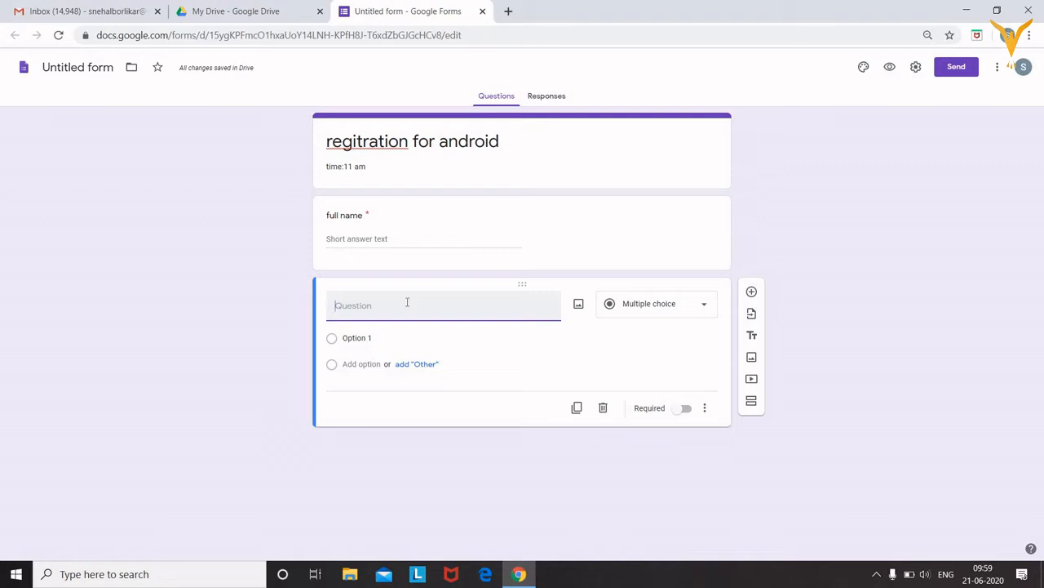
Title the new question 'phone no' and keep it as Short answer
type("phone no")
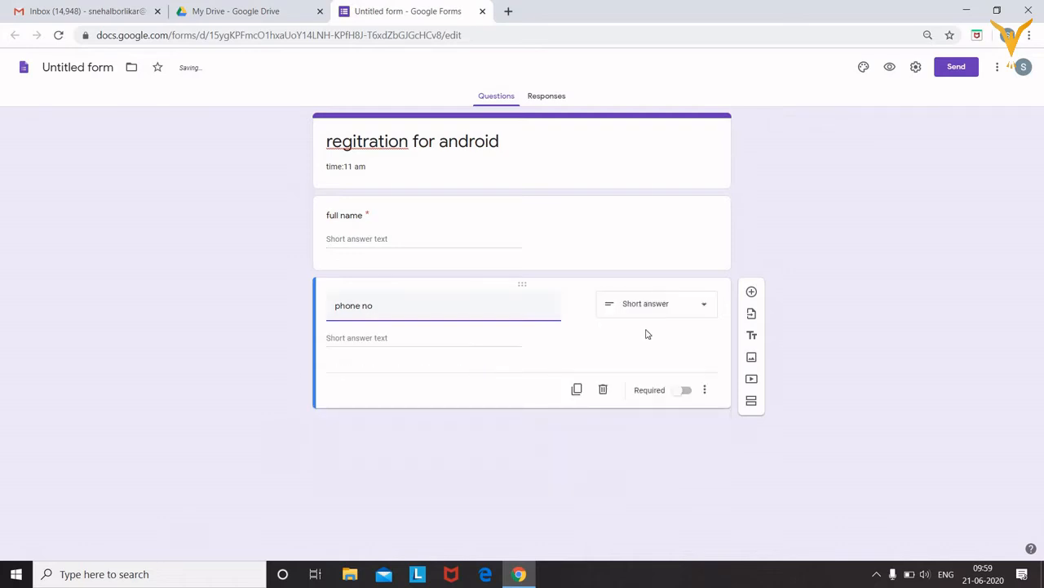
left_click(683, 309)
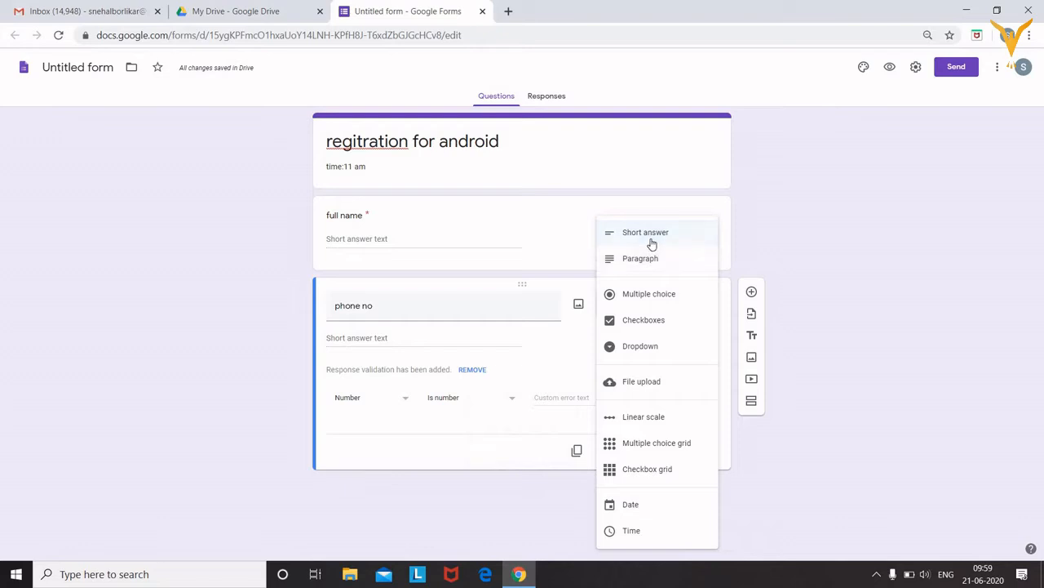
left_click(645, 234)
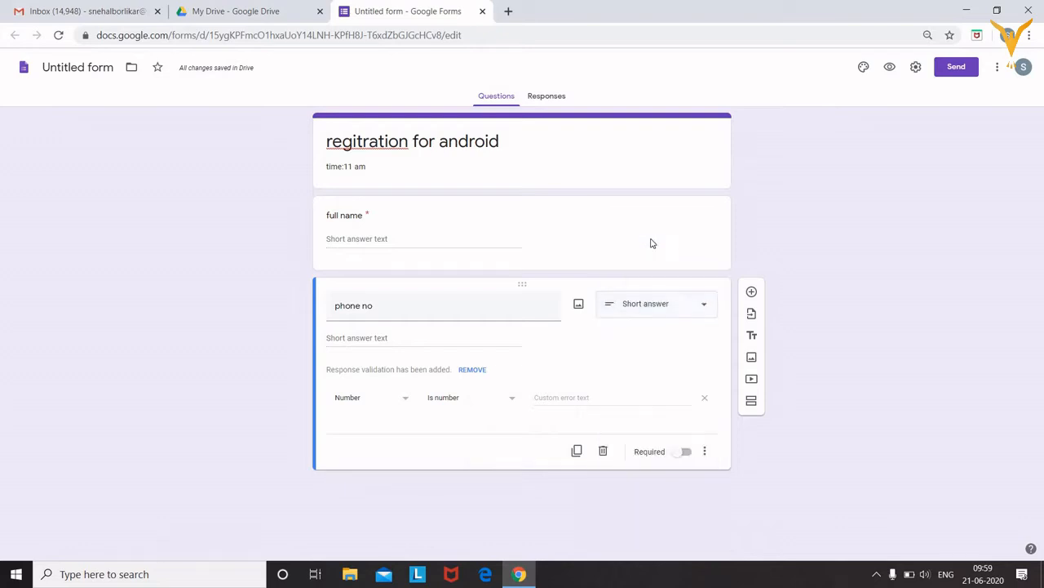
Validate it as Is number with the error 'worng input', make it required, and add a question
left_click(406, 402)
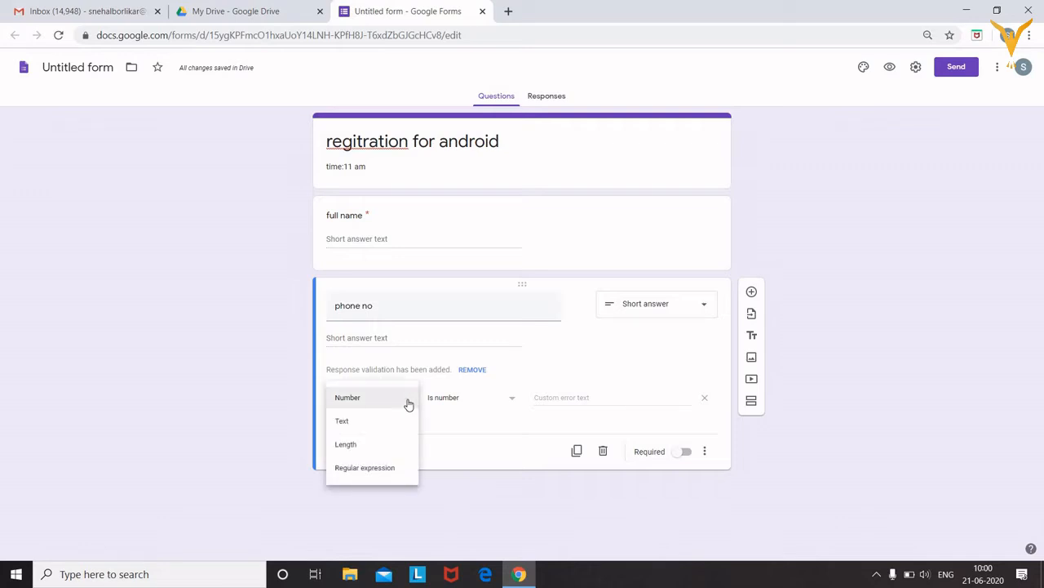
left_click(408, 401)
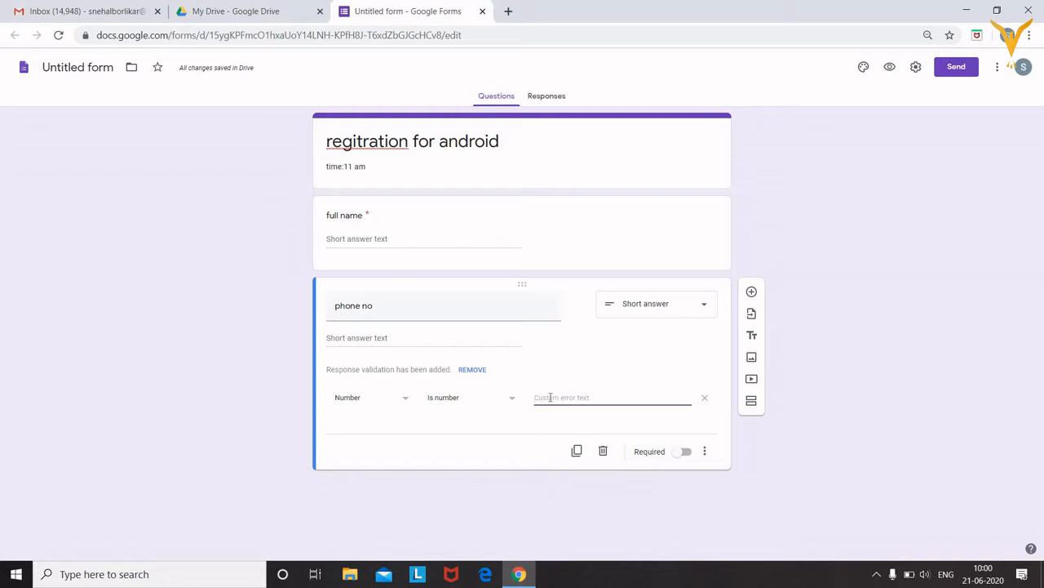
type("worng")
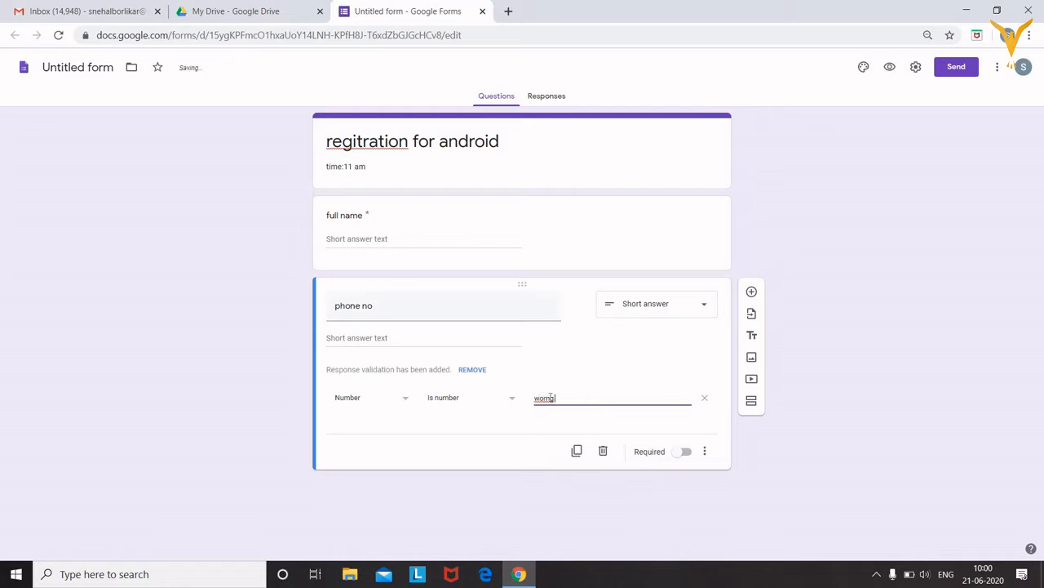
type("n")
key("BackSpace")
key("BackSpace")
key("BackSpace")
key("BackSpace")
key("BackSpace")
type("ut")
left_click(684, 456)
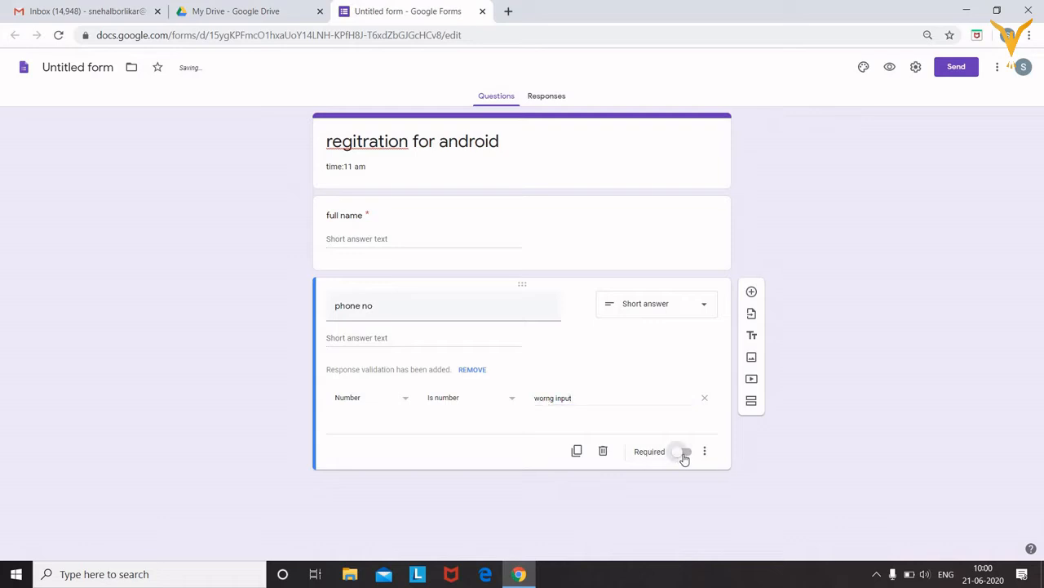
left_click(751, 292)
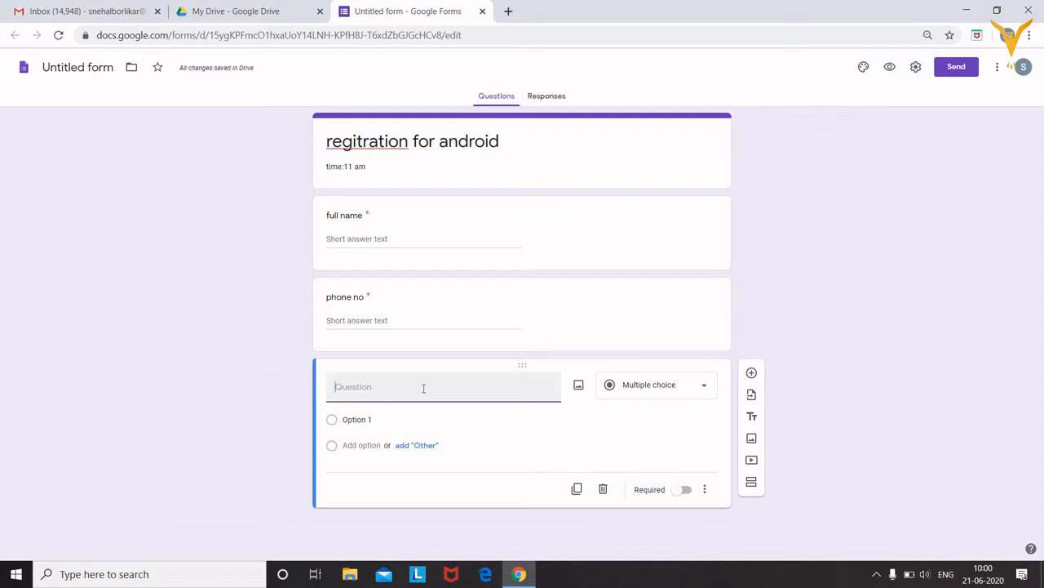
Create a required multiple-choice 'gender' question with options male and female, then add a question
type("gr")
type("nder")
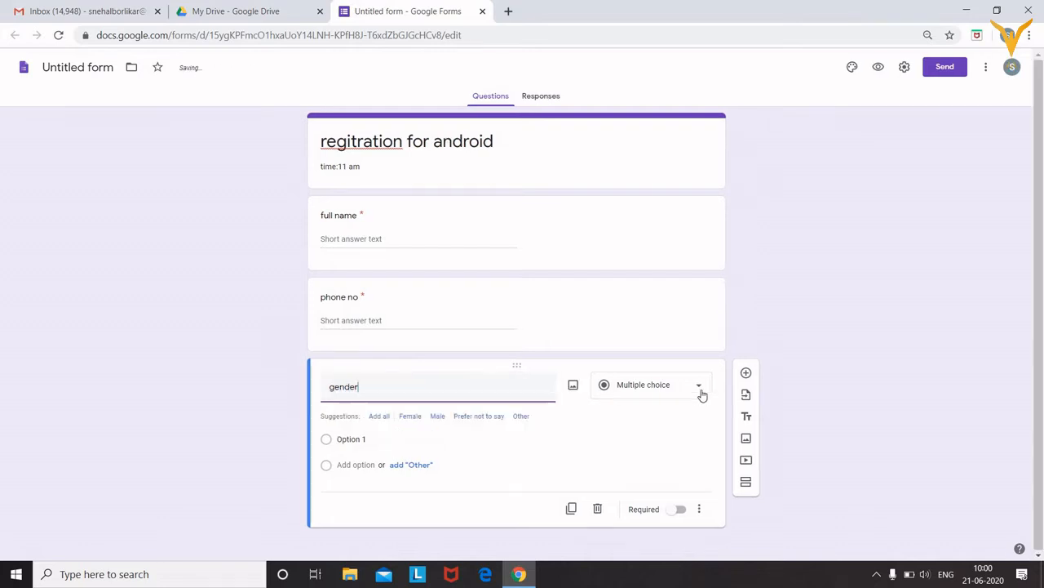
left_click(700, 390)
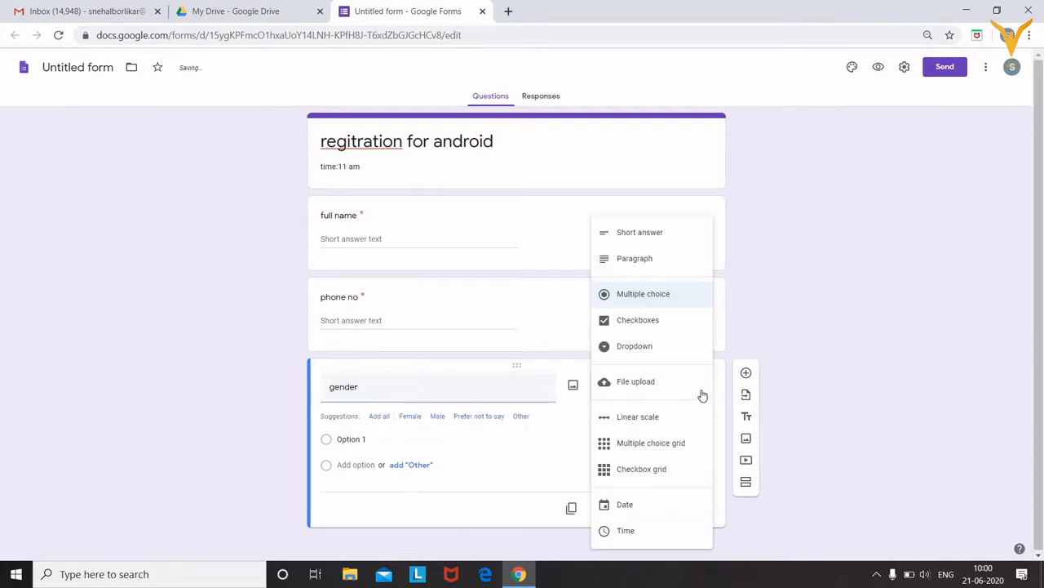
left_click(665, 301)
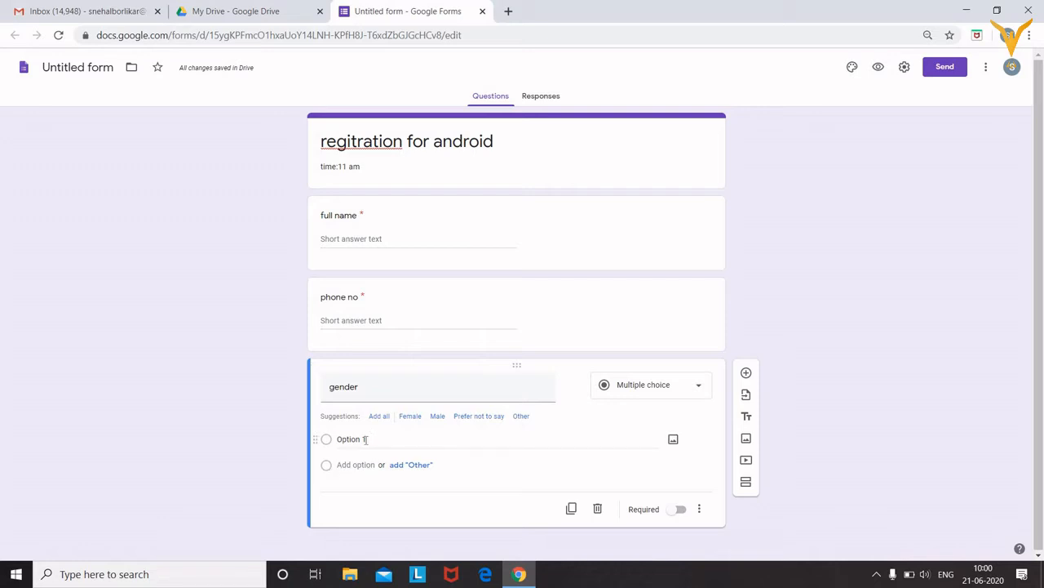
left_click(365, 440)
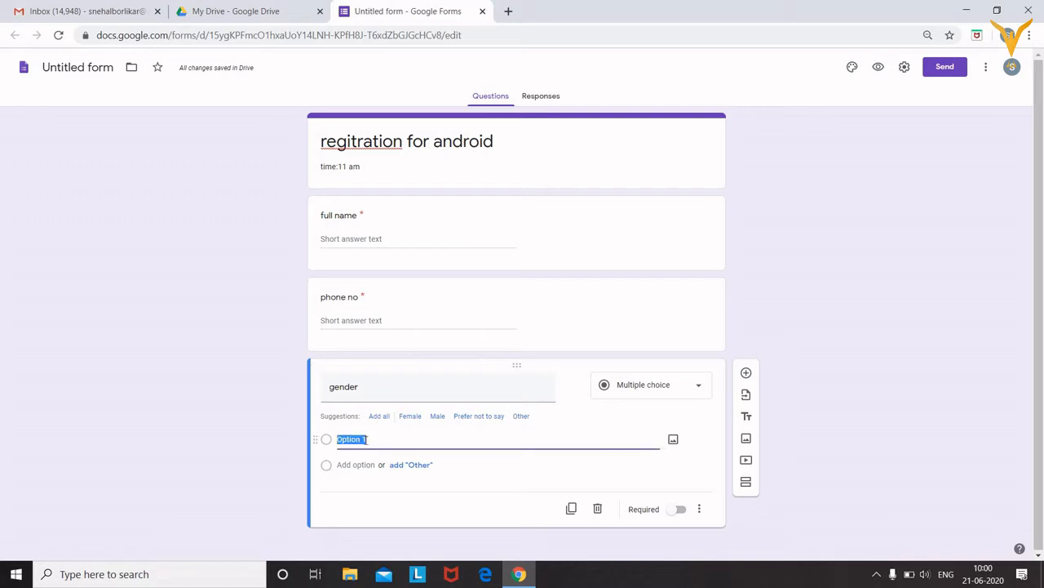
type("male")
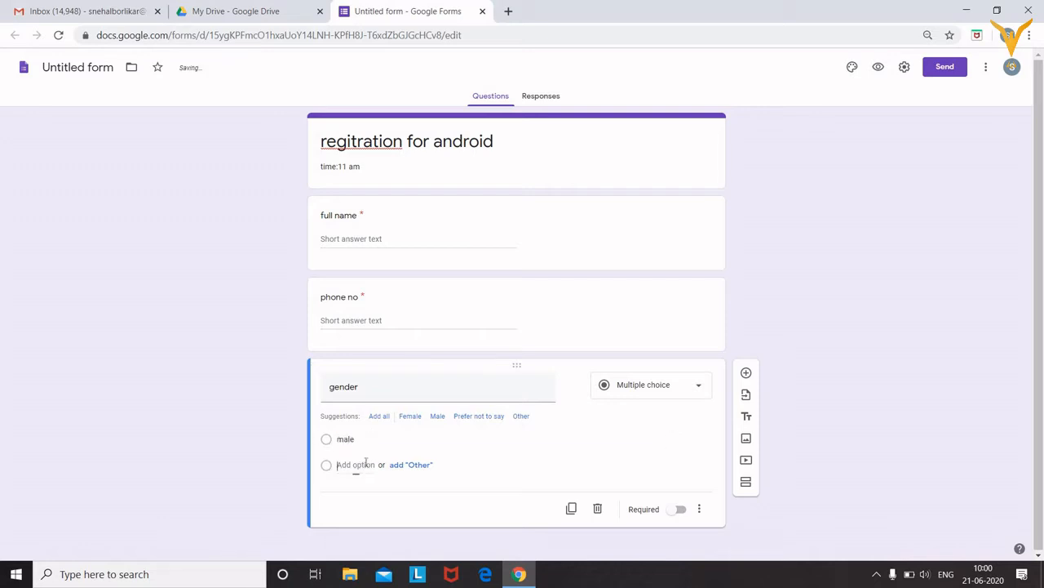
left_click(366, 463)
type("female")
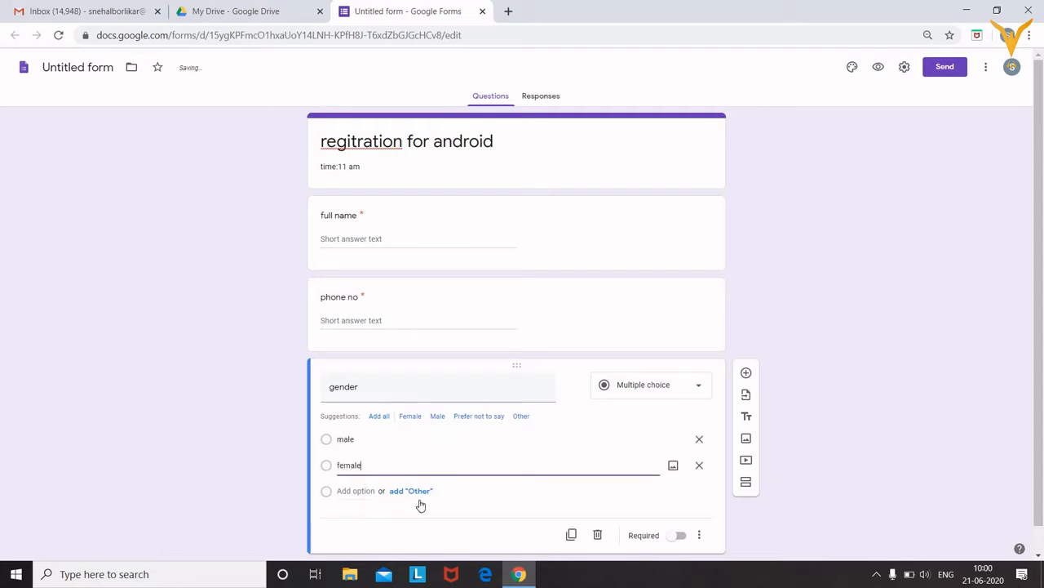
left_click(679, 538)
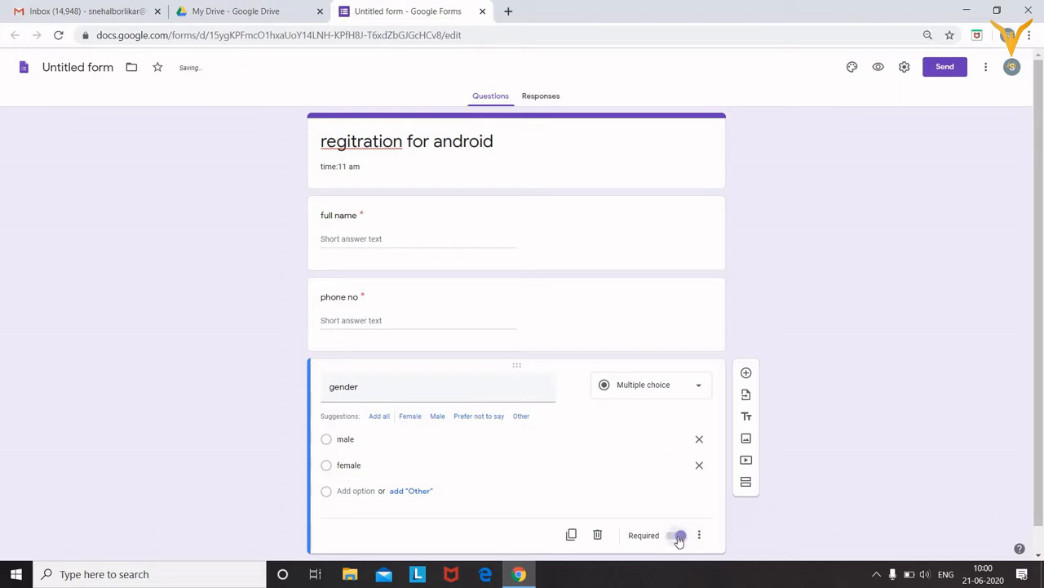
left_click(748, 375)
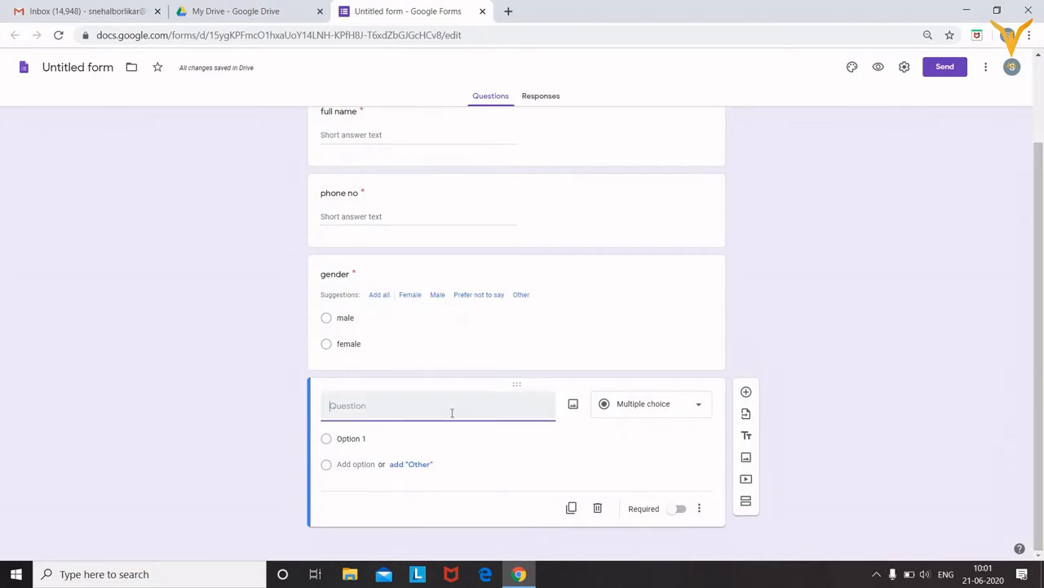
Make the new question a 'hobies' checkbox with options batminton, cricket and hockey
type("hobies")
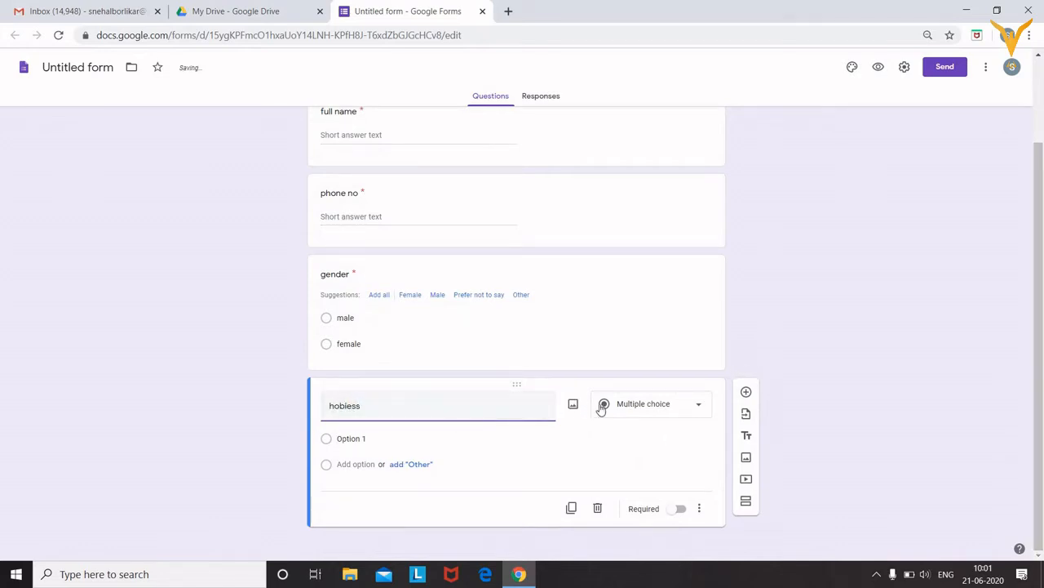
left_click(649, 404)
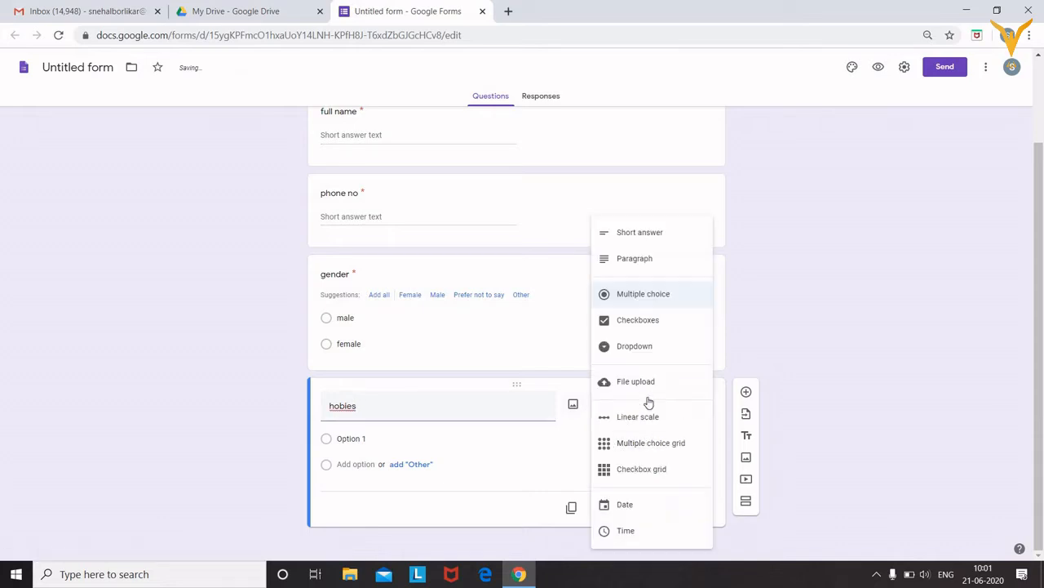
left_click(642, 320)
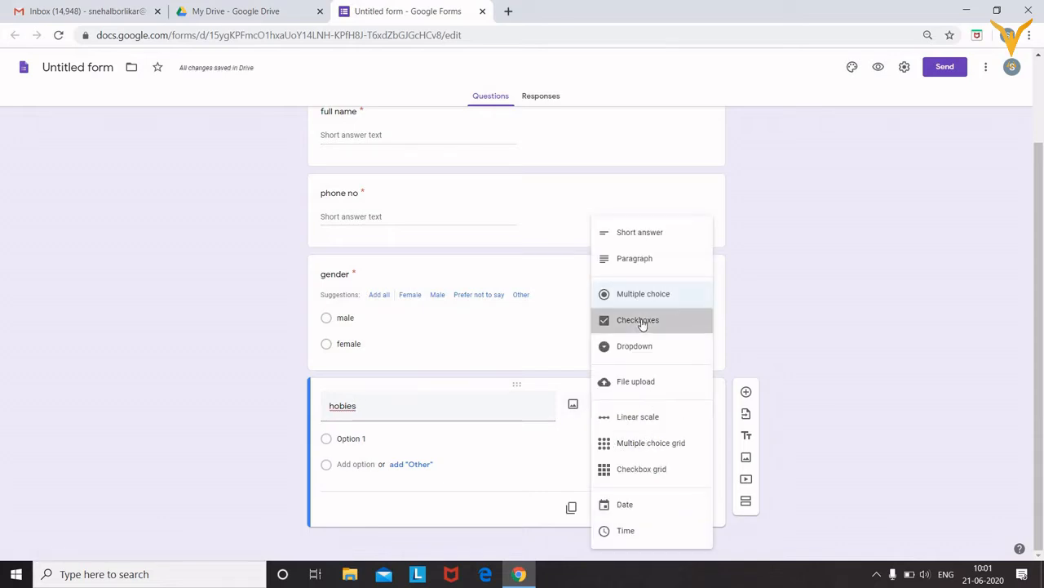
left_click(358, 438)
type("batm")
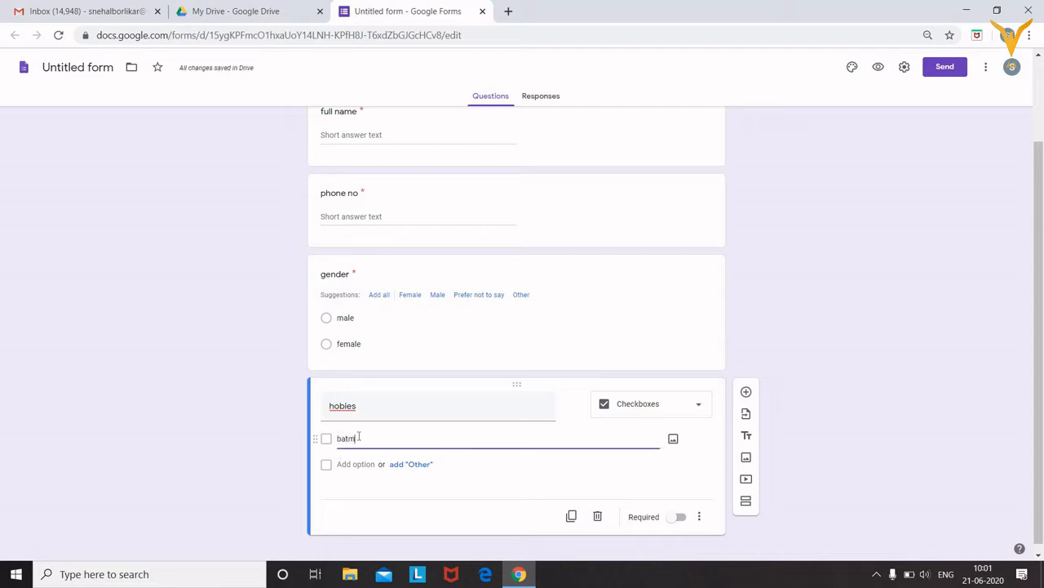
type("inton")
left_click(364, 463)
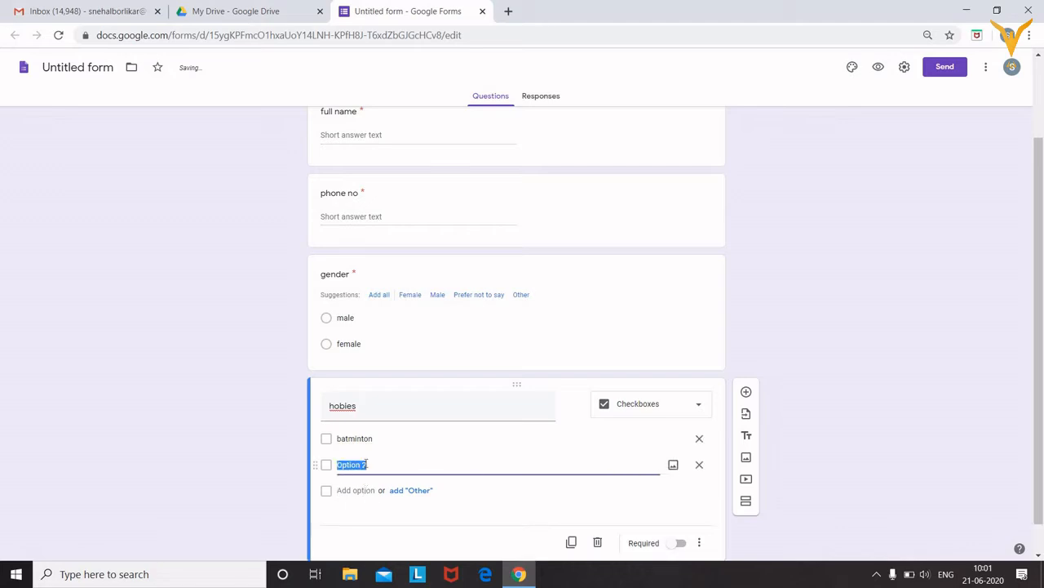
type("cricket")
left_click(354, 491)
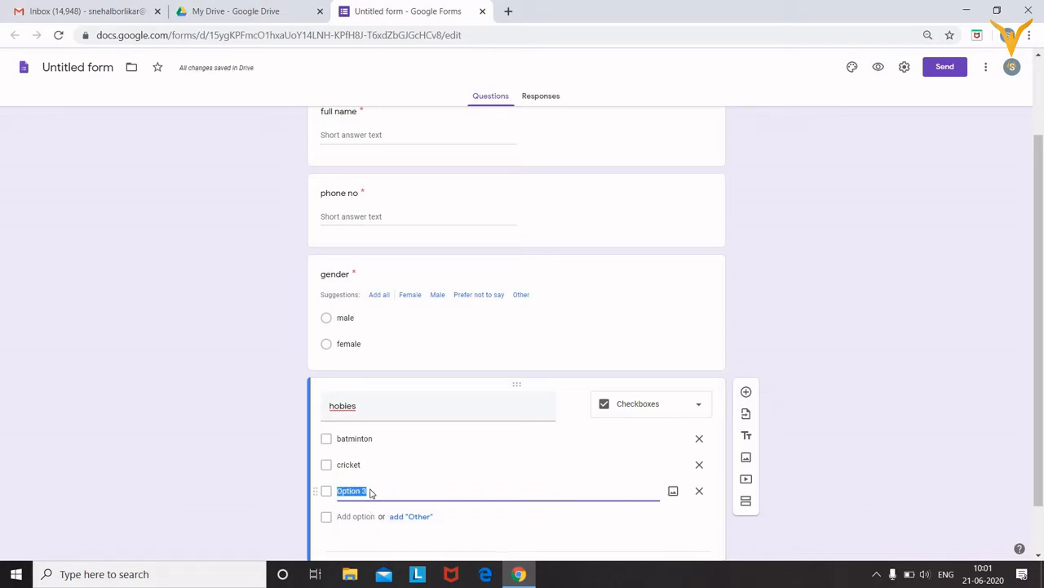
type("hockey")
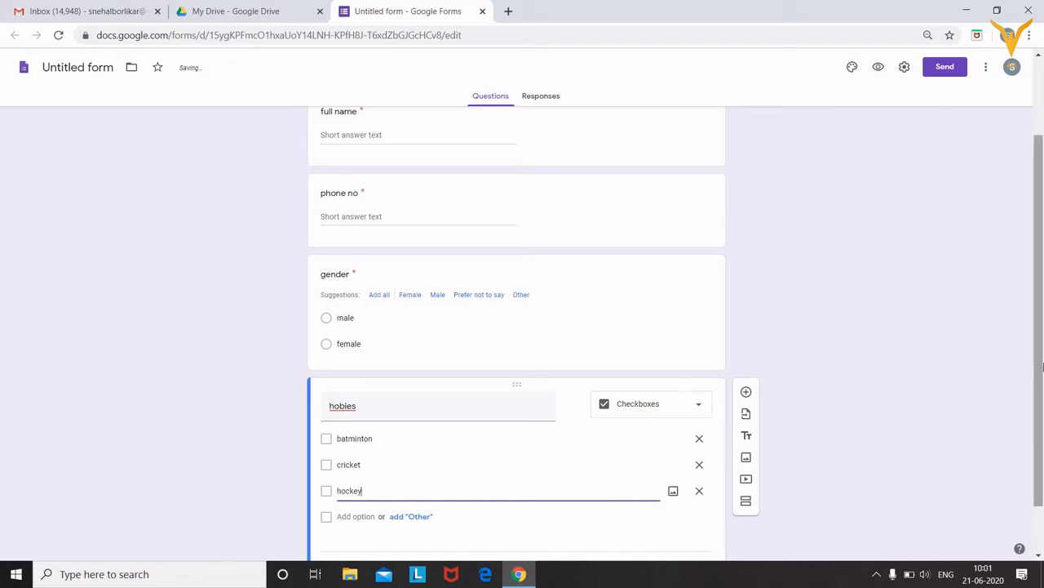
scroll(1043, 366, "down", 1)
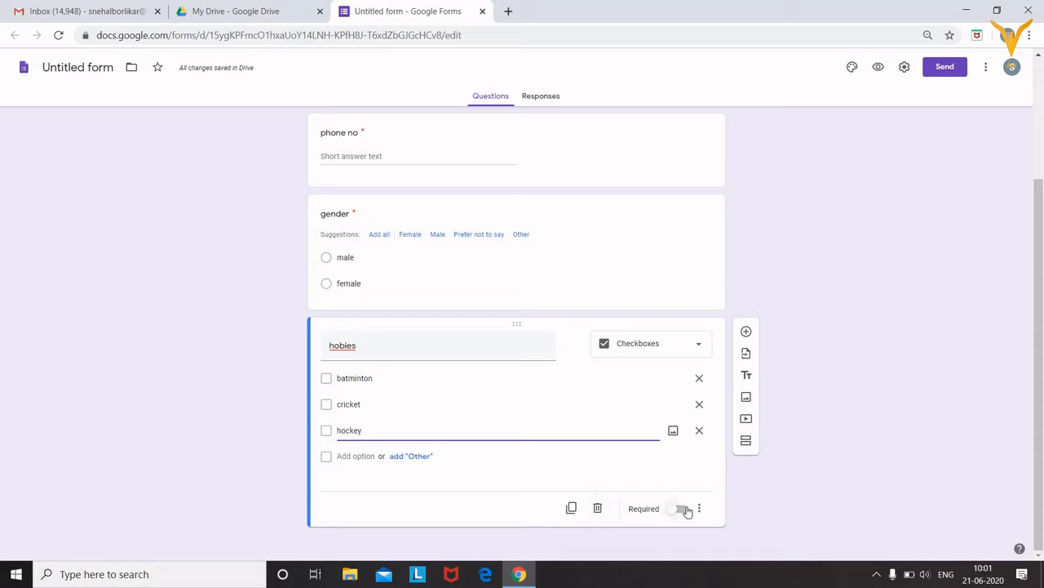
Add a required short-answer 'email' question below hobies, then start another new question
left_click(745, 332)
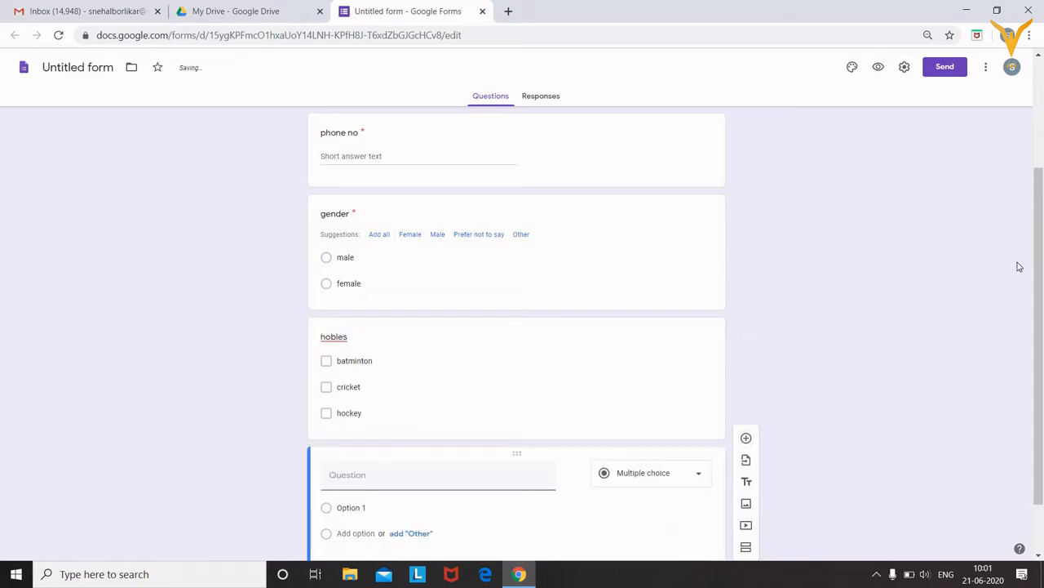
left_click_drag(1039, 265, 1039, 317)
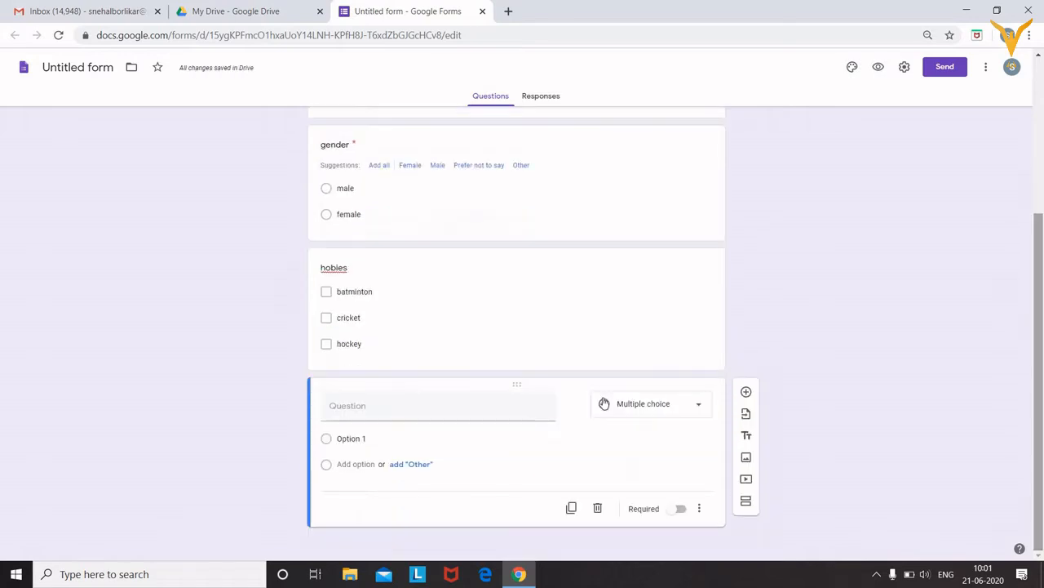
left_click(527, 404)
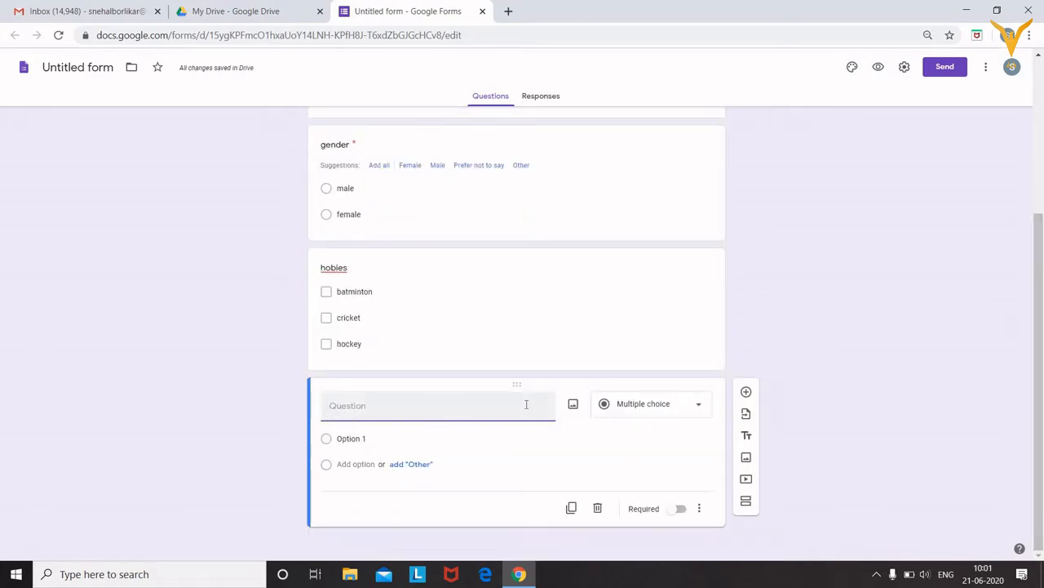
type("email")
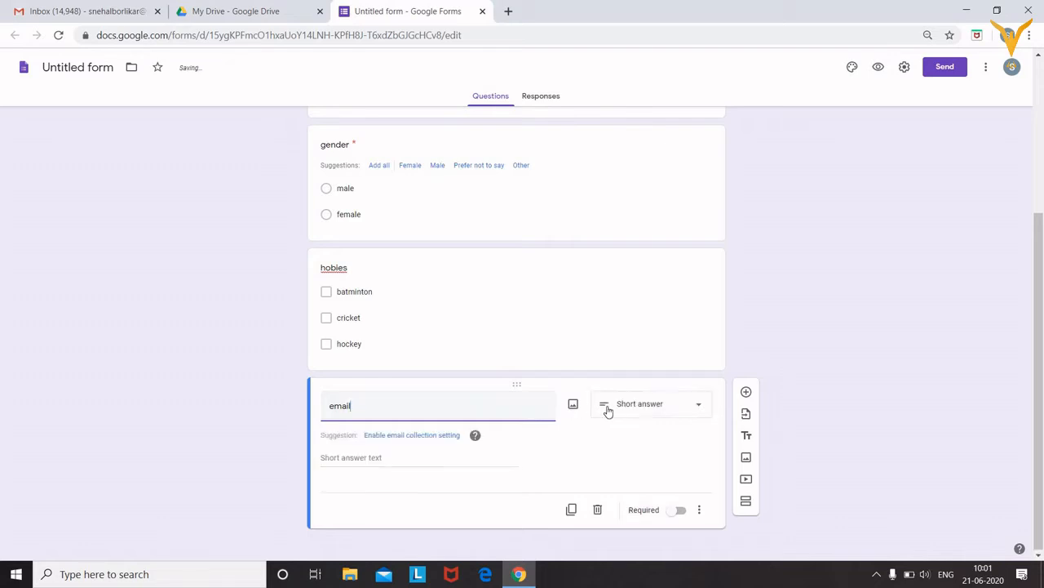
left_click(683, 511)
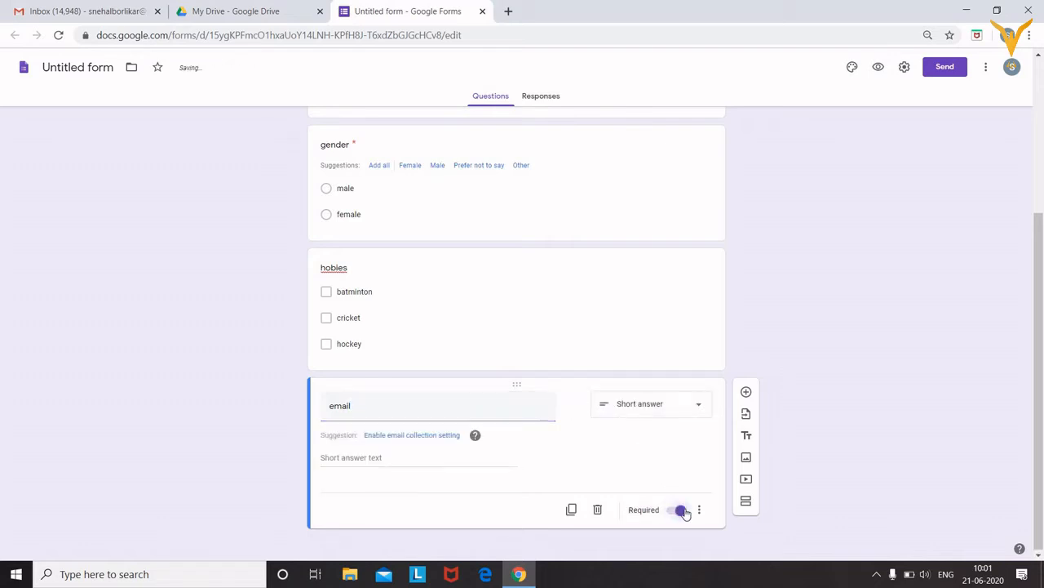
left_click(745, 393)
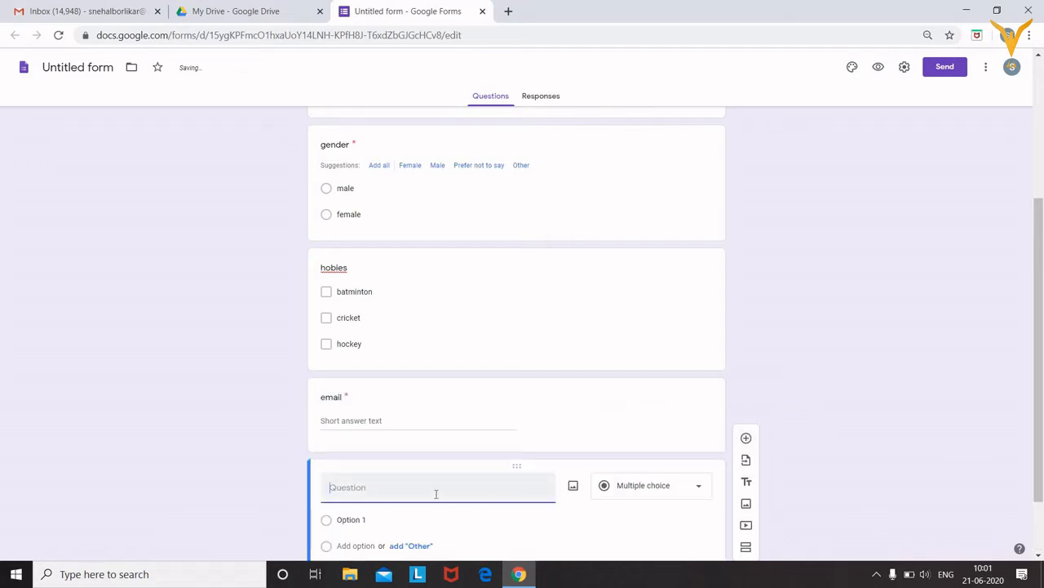
Title the new question 'state' and change its type to Dropdown
type("sate")
key("BackSpace")
key("BackSpace")
key("BackSpace")
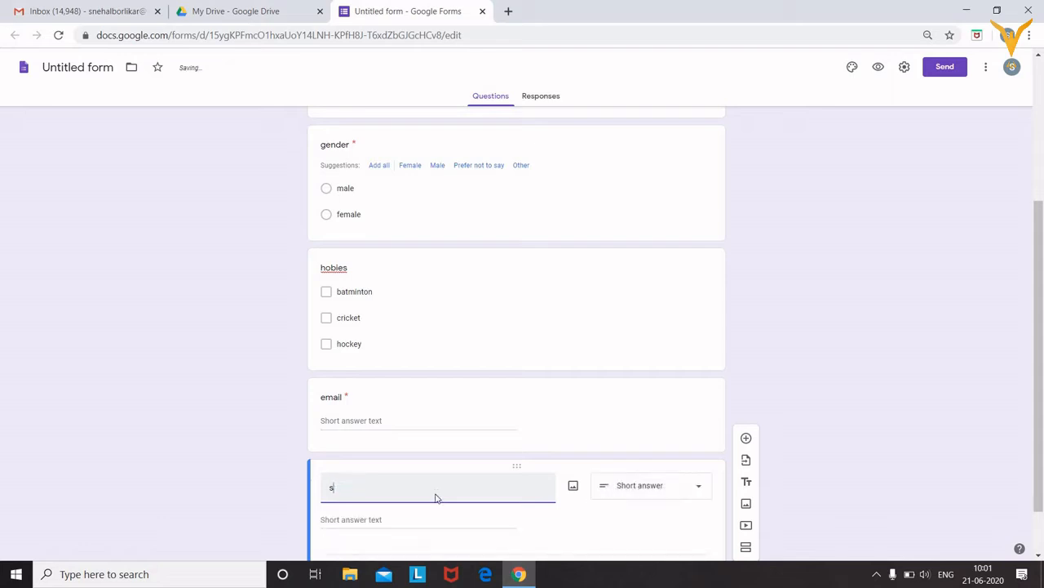
left_click(667, 499)
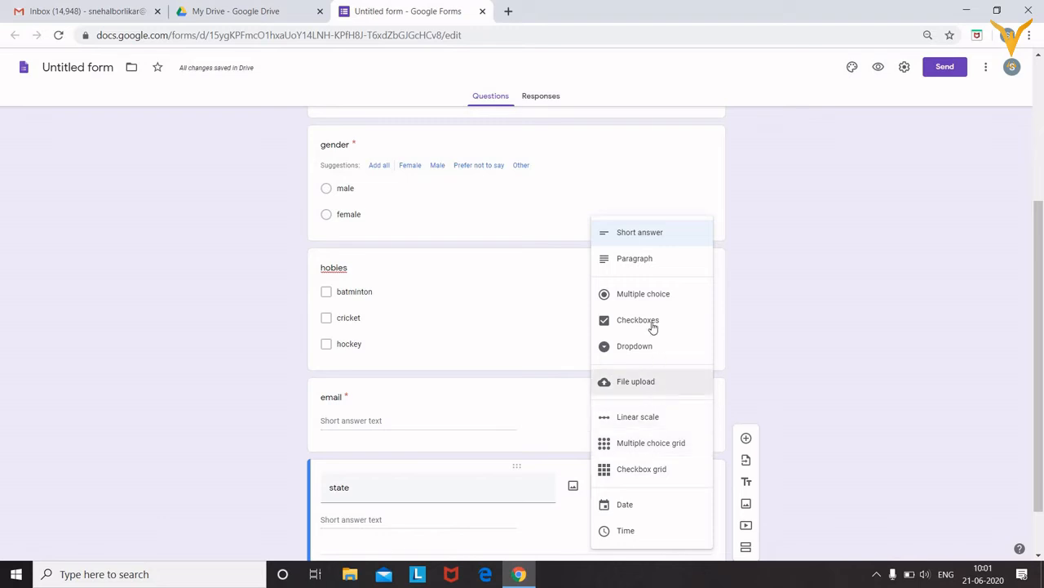
left_click(651, 357)
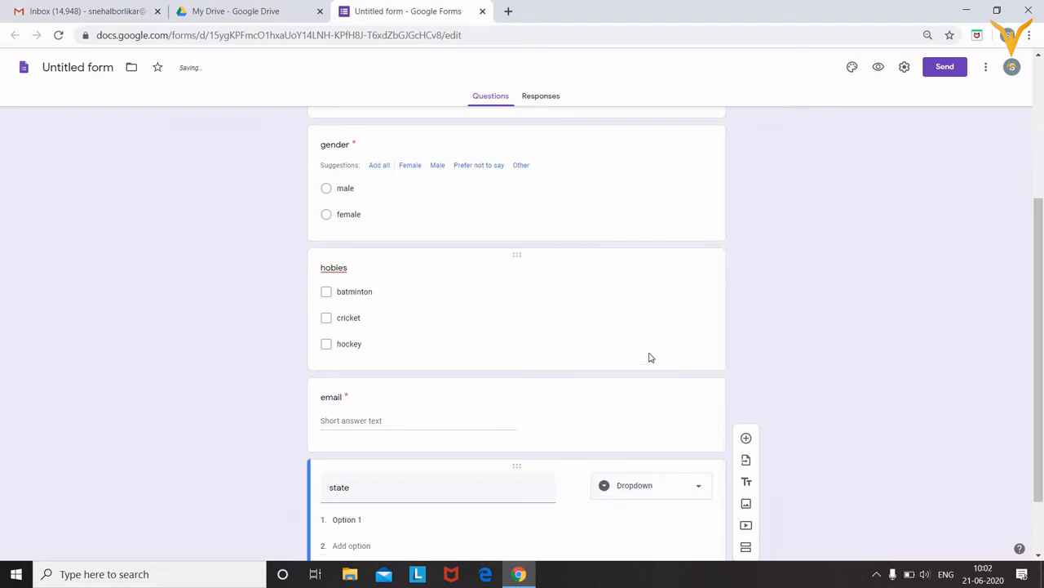
Add the dropdown options mumbai, delhi and kerla and make the question required
scroll(1040, 319, "down", 1)
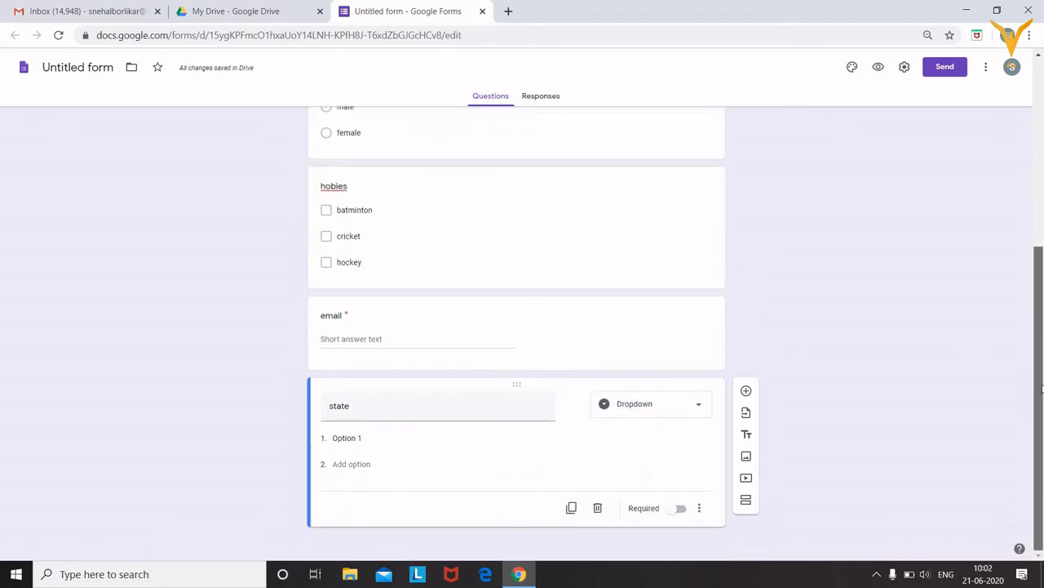
left_click(358, 440)
type("mumabi")
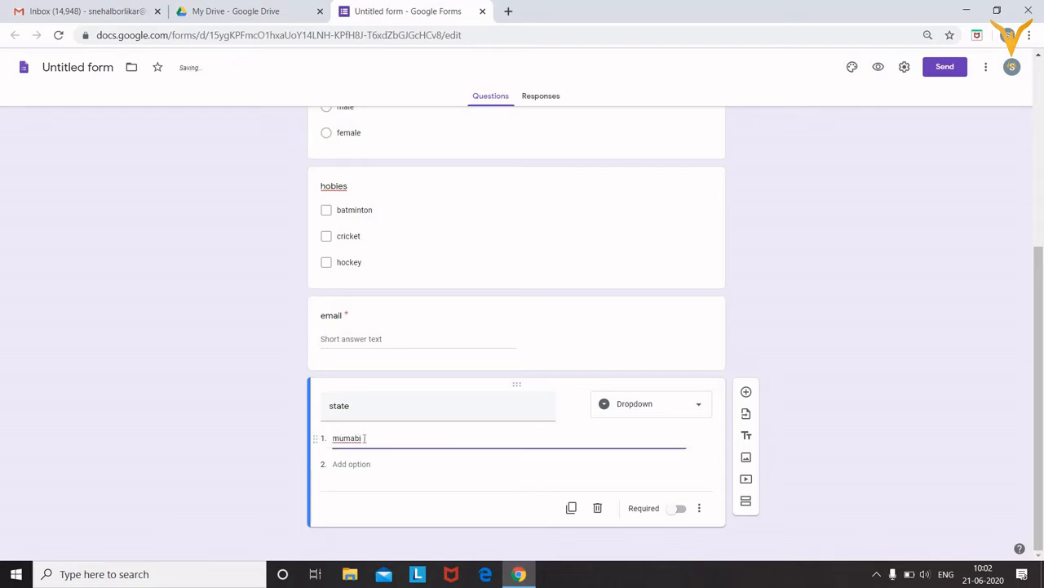
key("BackSpace")
key("BackSpace")
left_click(357, 459)
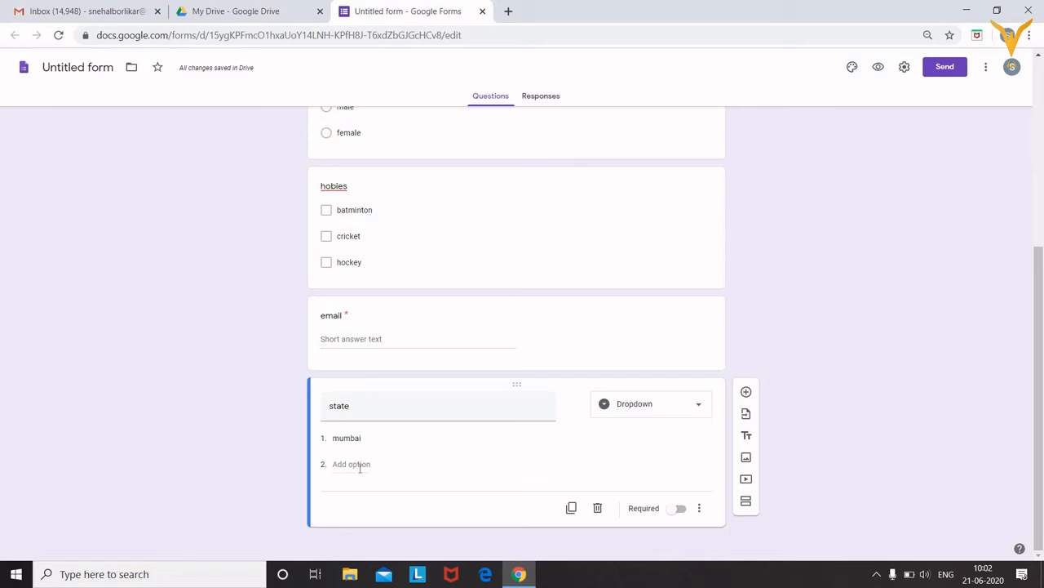
left_click(351, 463)
type("delhi")
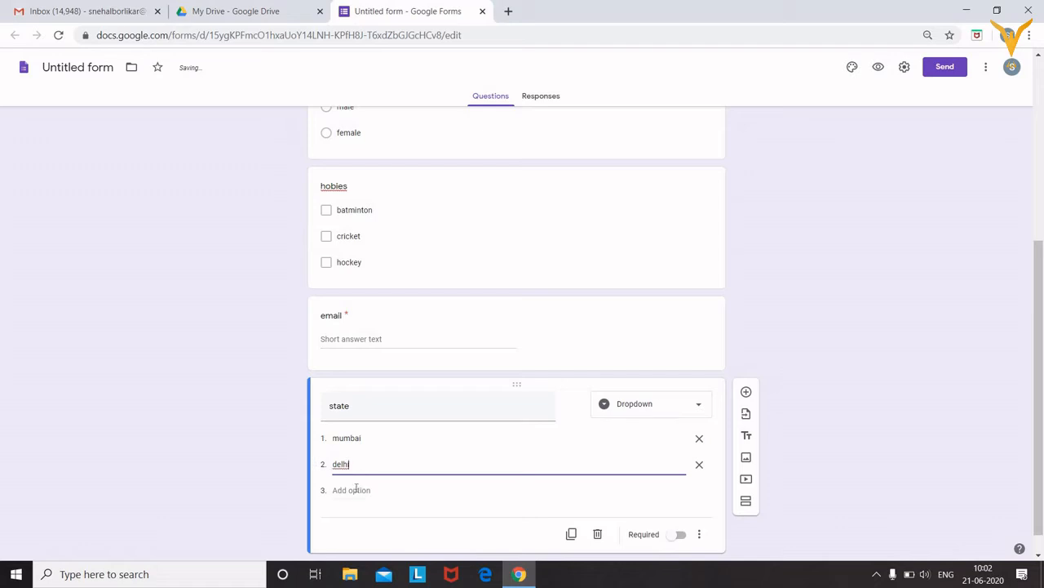
left_click(357, 488)
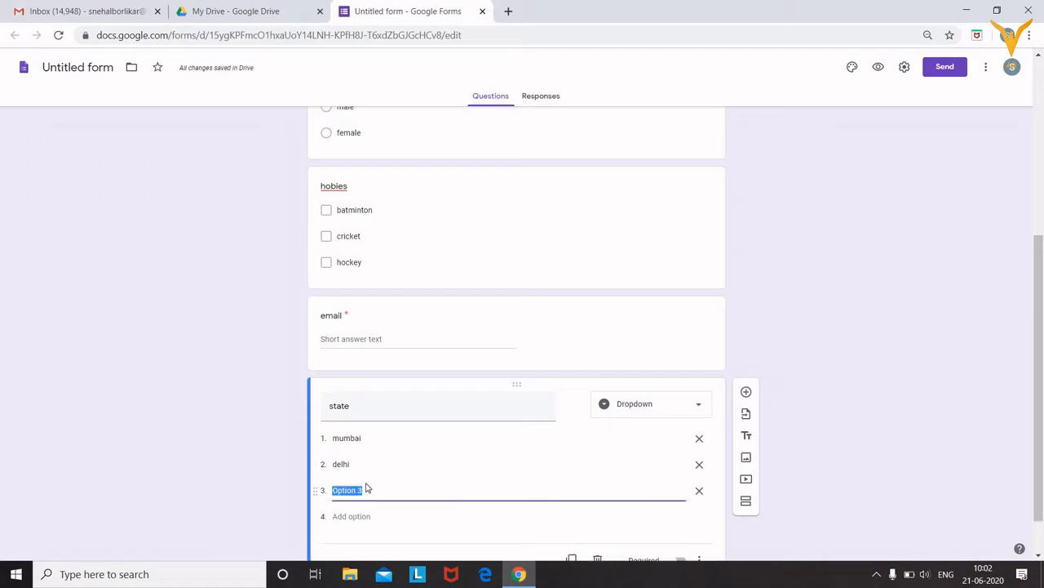
type("kerla")
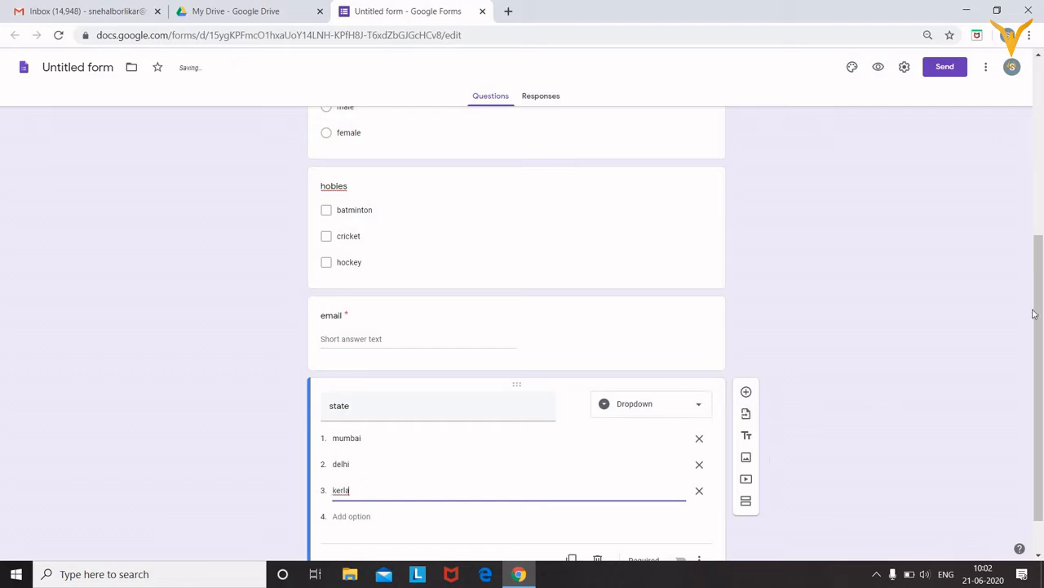
scroll(622, 524, "down", 1)
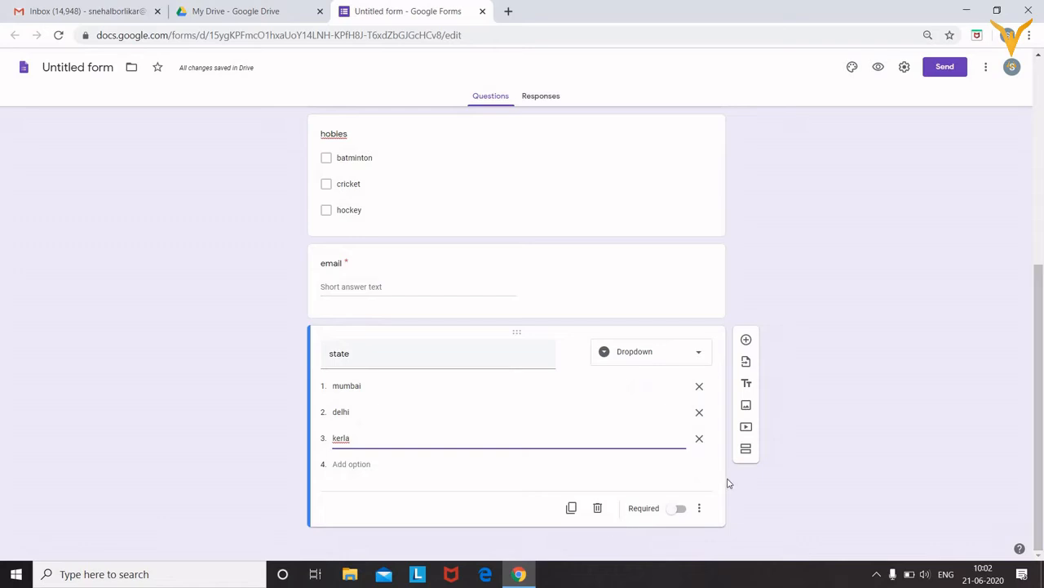
left_click(681, 508)
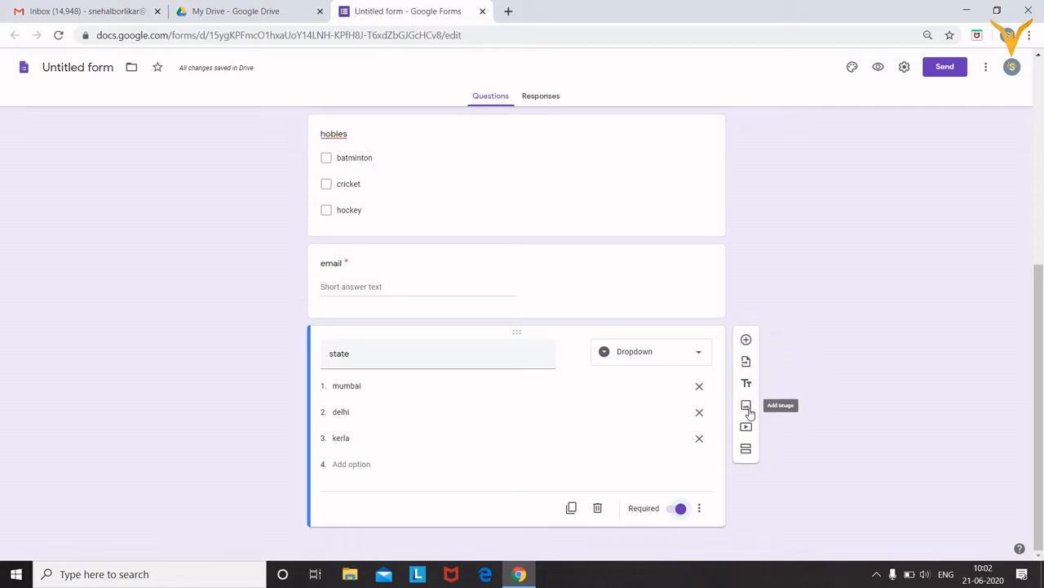
Start inserting an image and look through the Camera, Photos and Google Drive sources
left_click(747, 408)
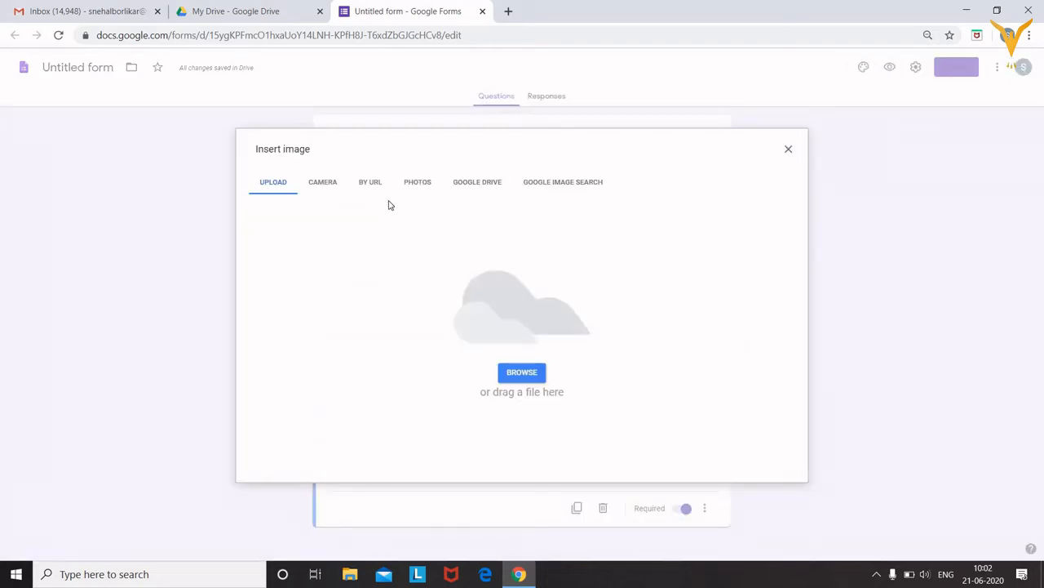
left_click(324, 184)
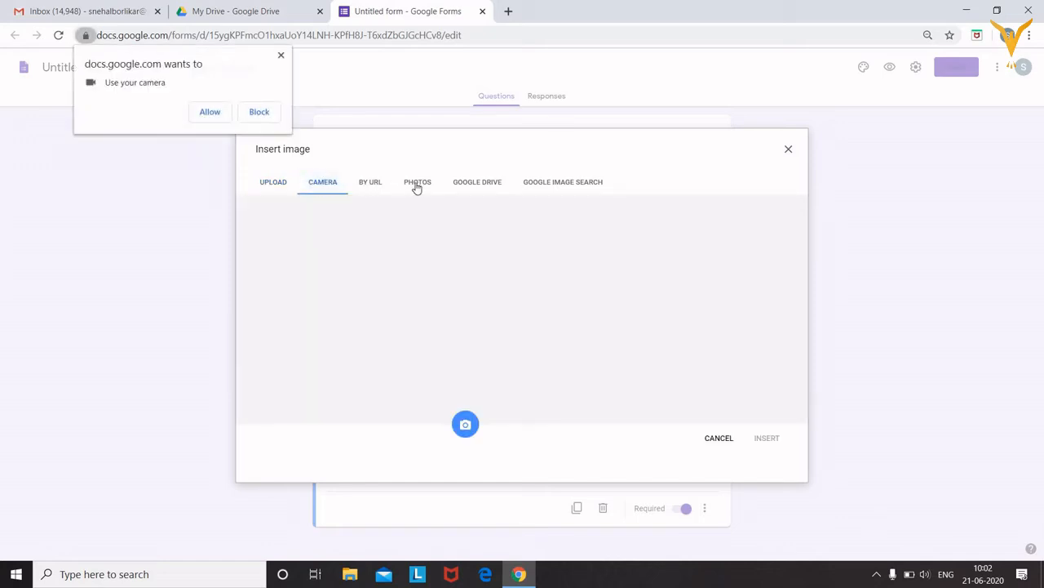
left_click(415, 183)
left_click(473, 183)
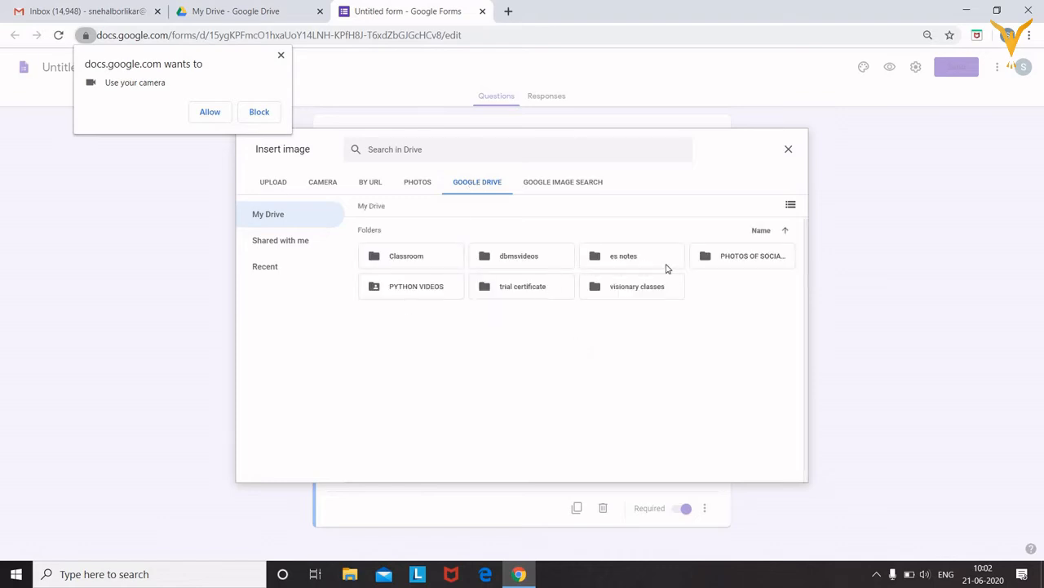
double_click(728, 254)
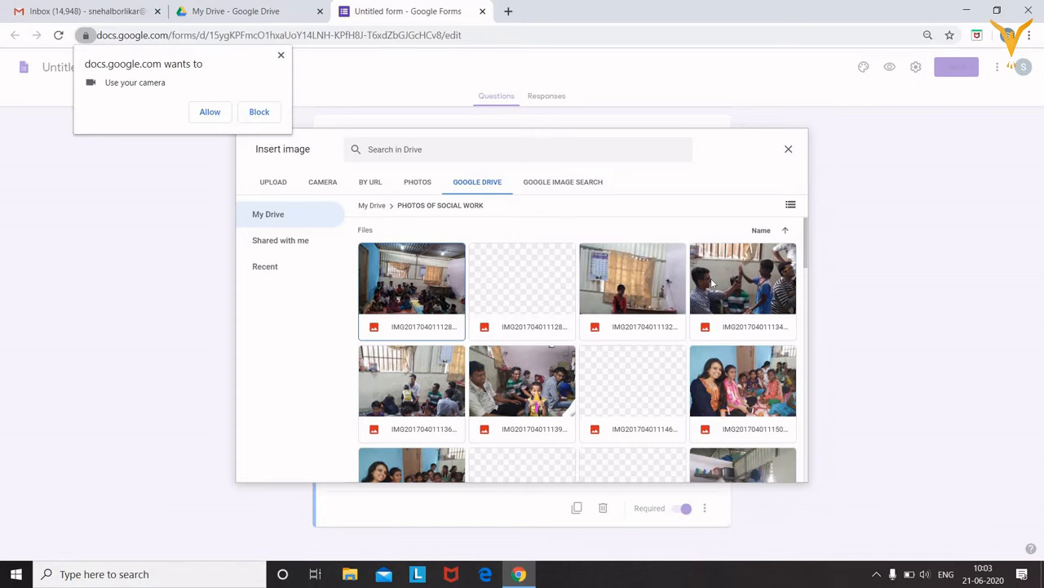
Check the By URL option, then browse the computer from the Upload tab
left_click(368, 181)
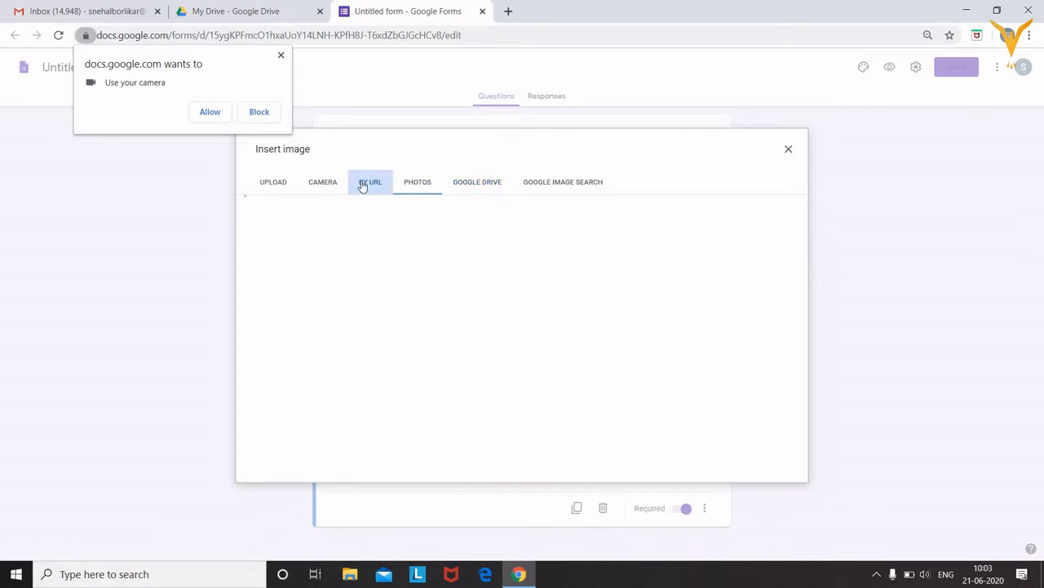
left_click(329, 184)
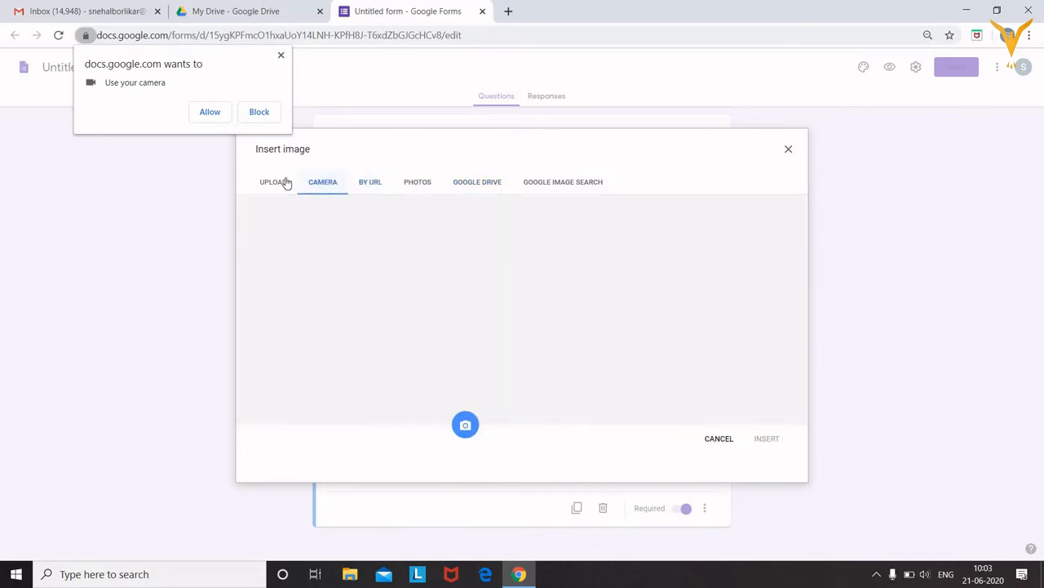
left_click(278, 182)
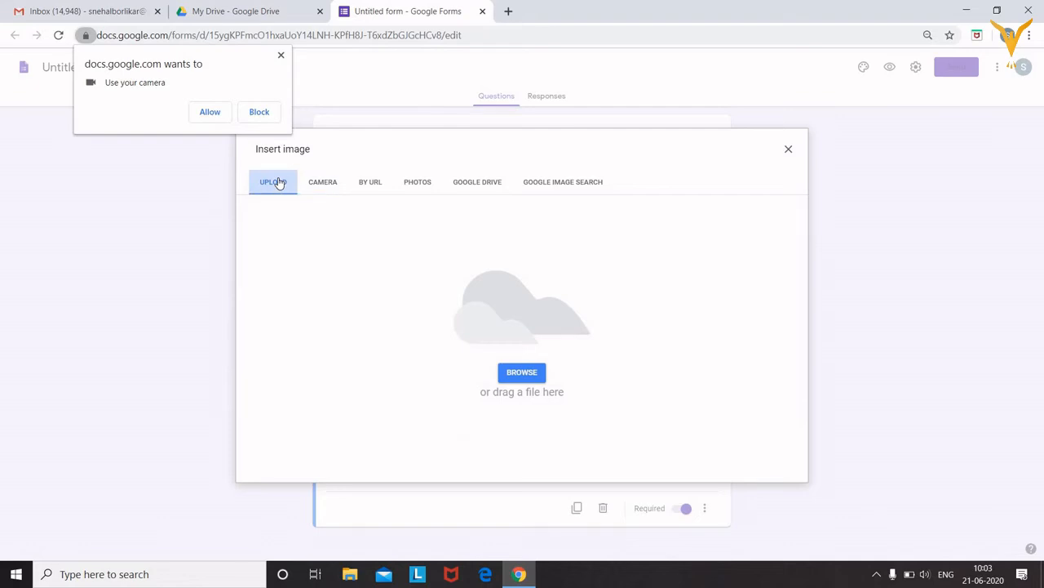
left_click(530, 375)
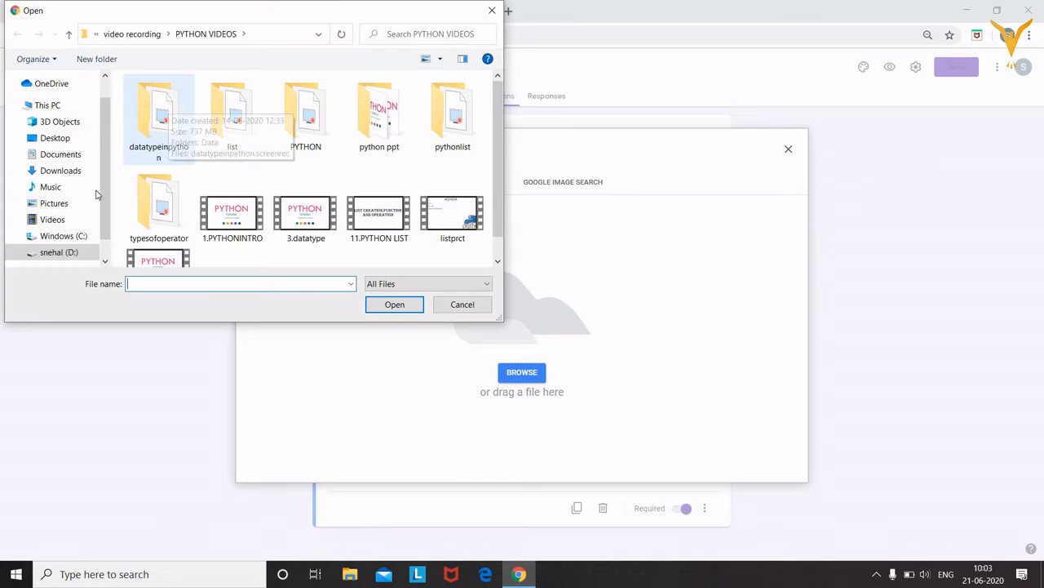
Upload download (3) from the Pictures folder and allow the camera prompt
left_click(56, 203)
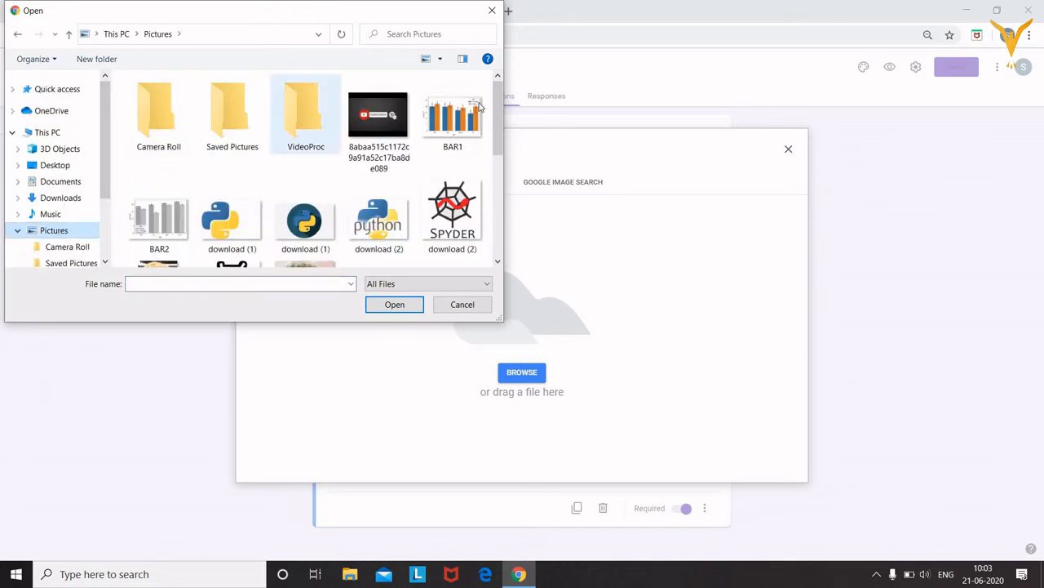
scroll(502, 118, "down", 2)
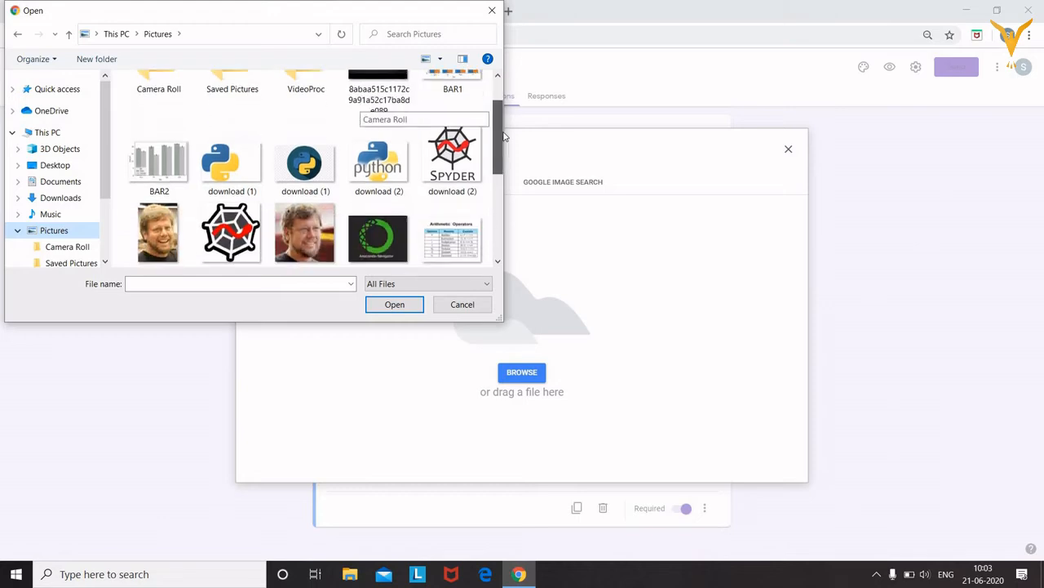
left_click(236, 216)
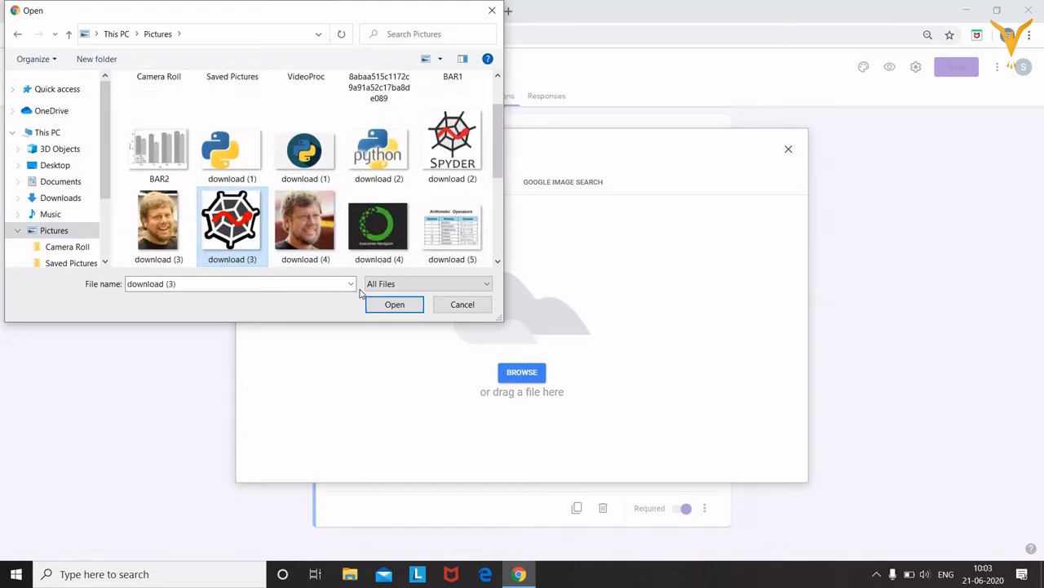
left_click(380, 305)
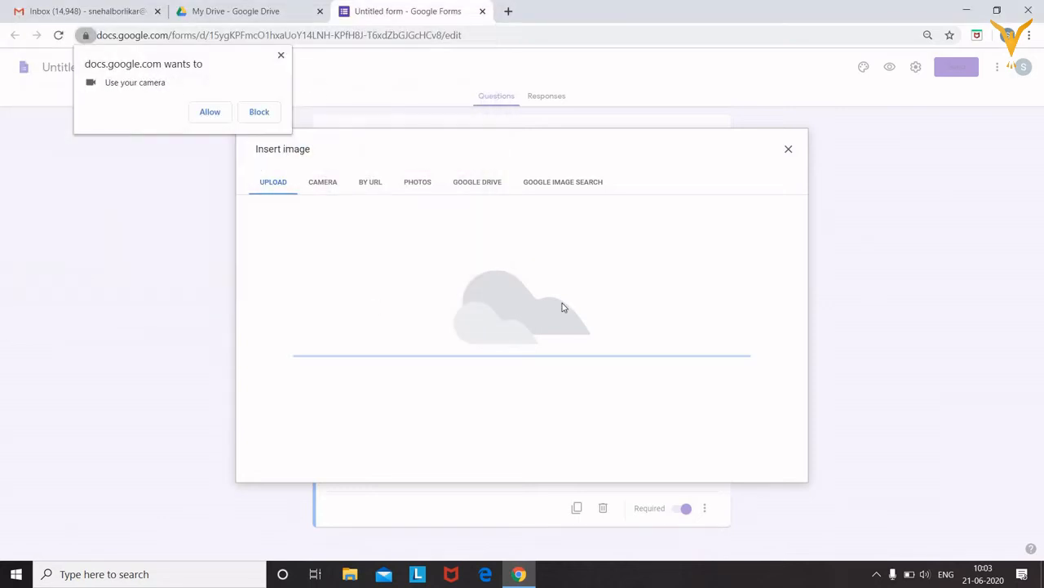
left_click(214, 112)
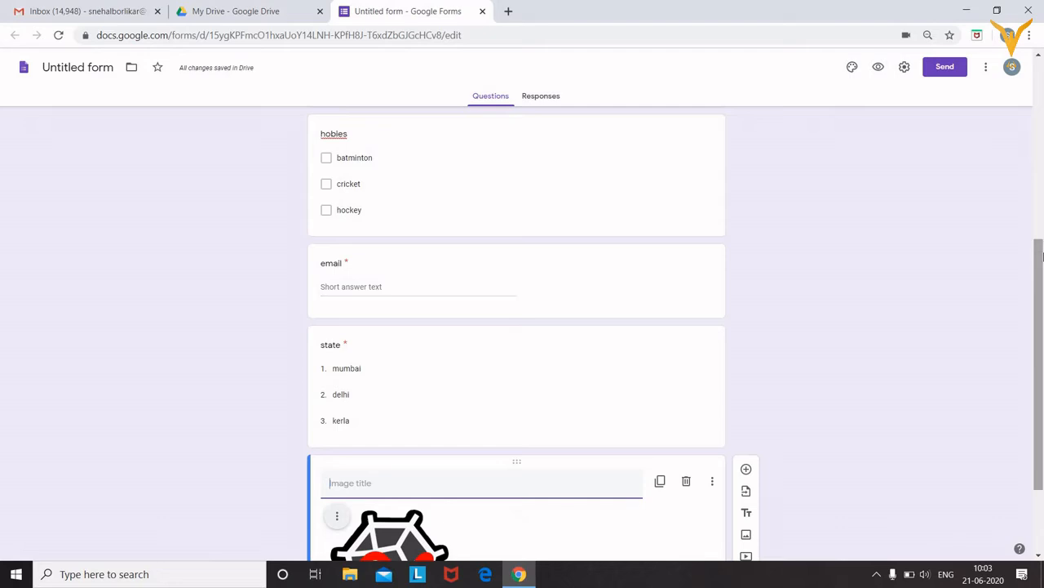
left_click_drag(1042, 257, 1042, 320)
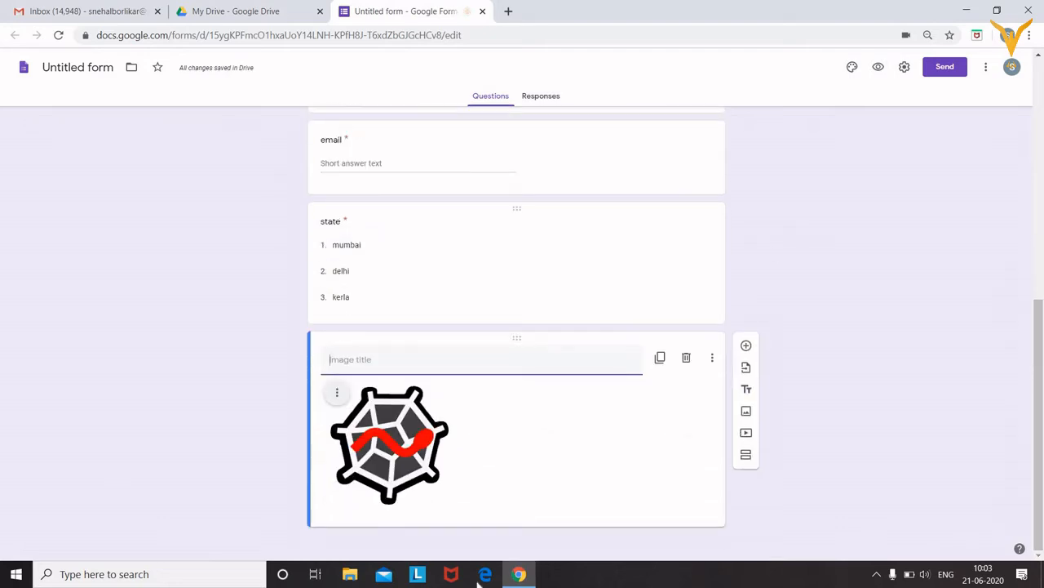
Open the video picker, then close it without inserting any YouTube video
left_click(747, 434)
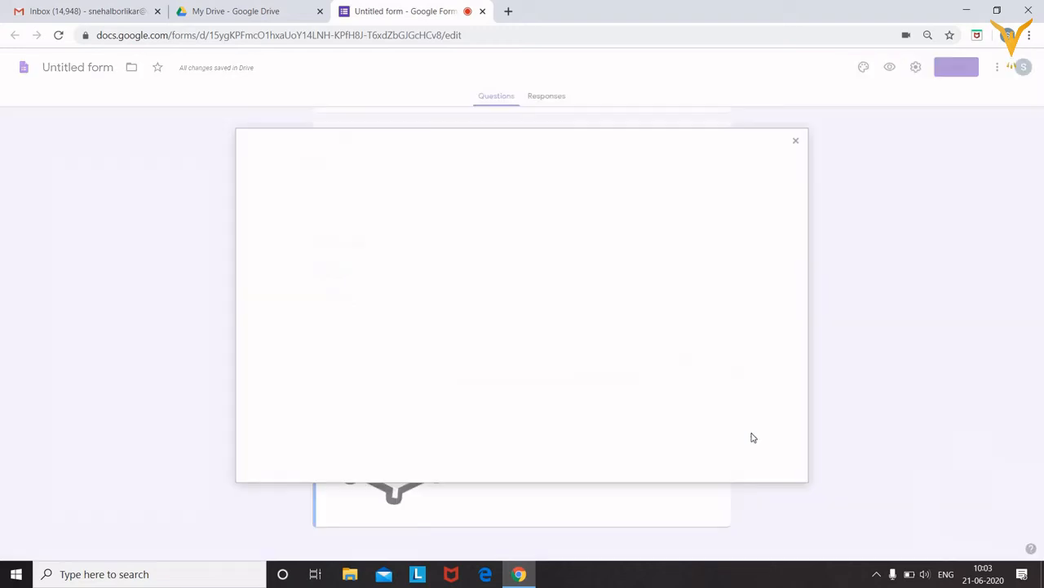
left_click(459, 222)
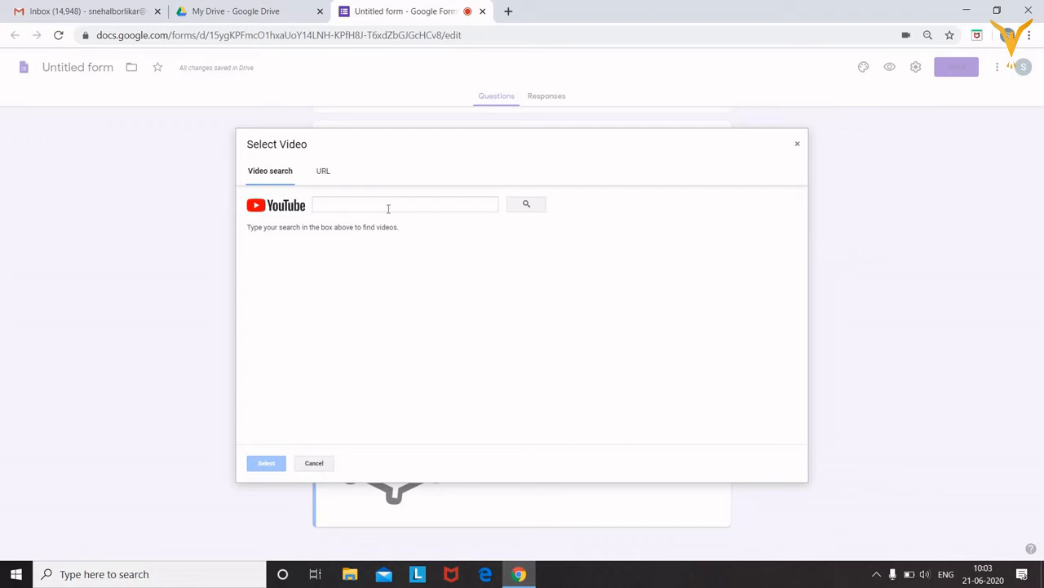
left_click(413, 202)
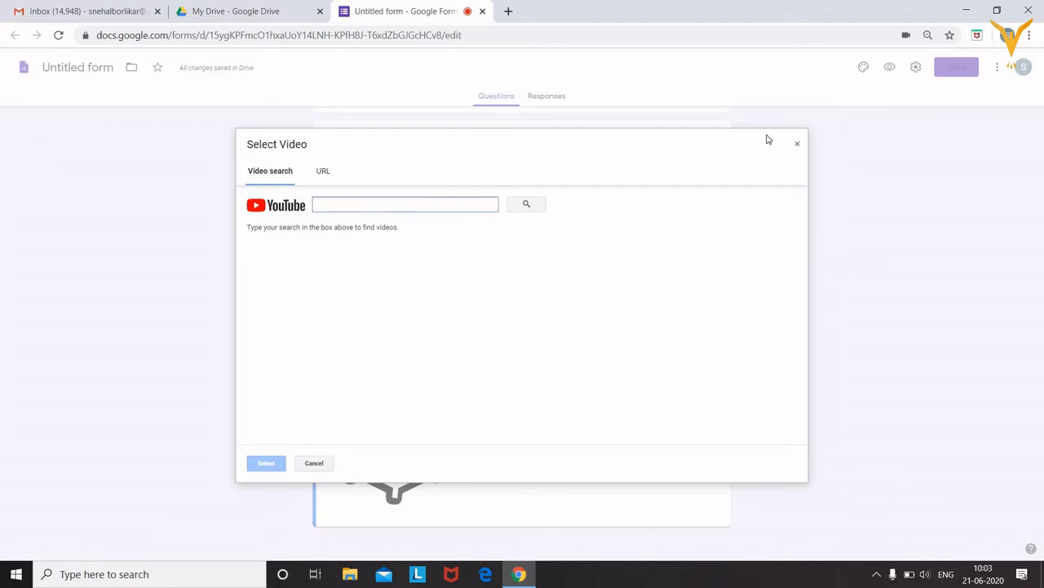
left_click(797, 144)
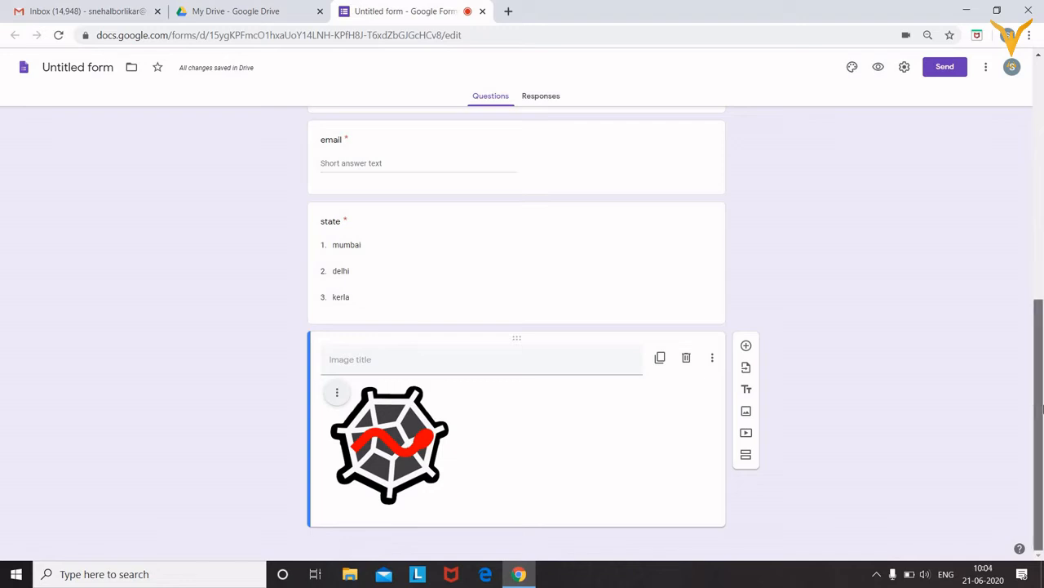
Add a section titled 'educatinal infromation' and put a new question in it
left_click(746, 456)
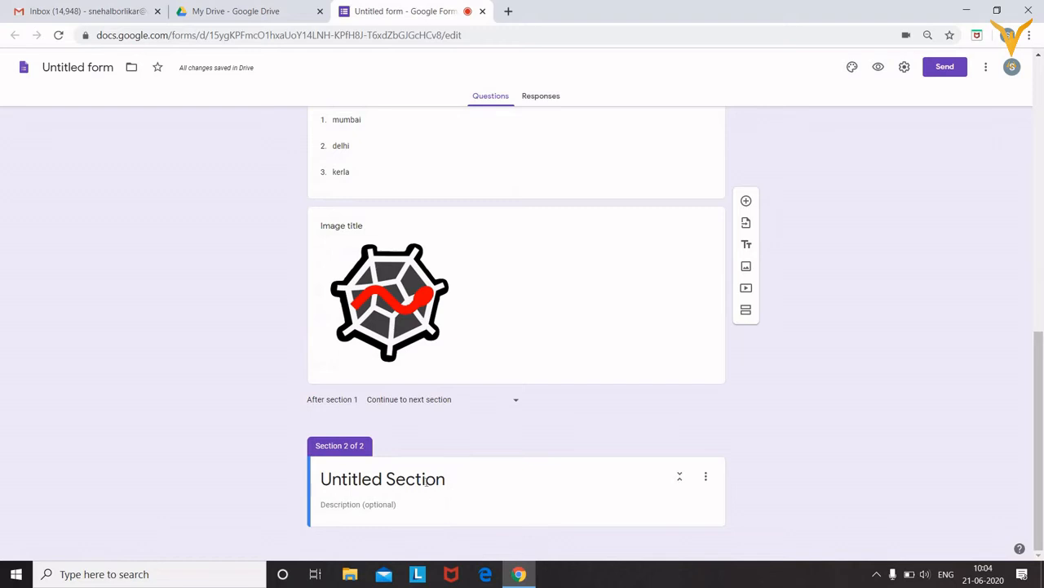
left_click(426, 481)
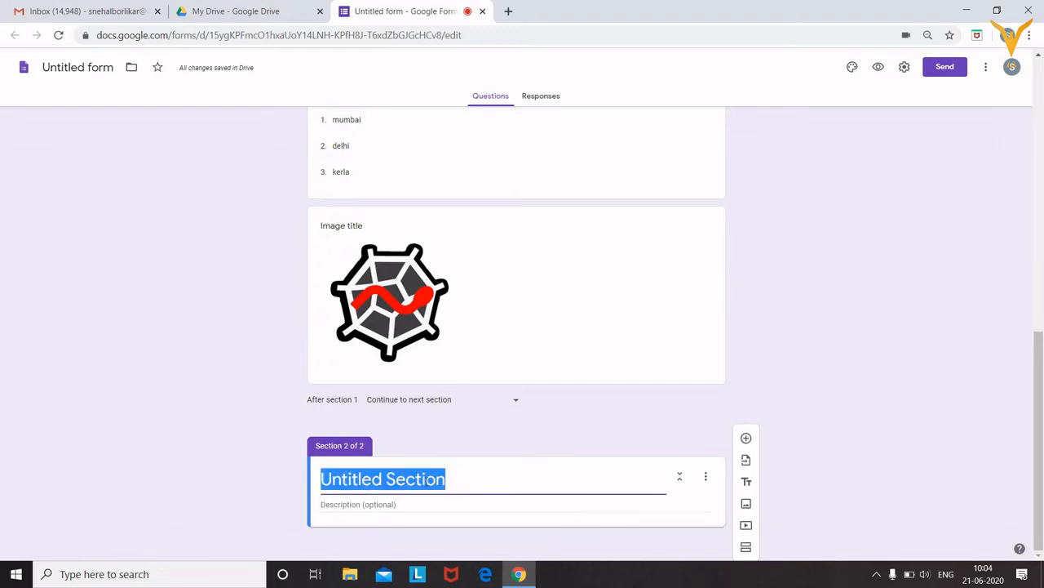
type("educat")
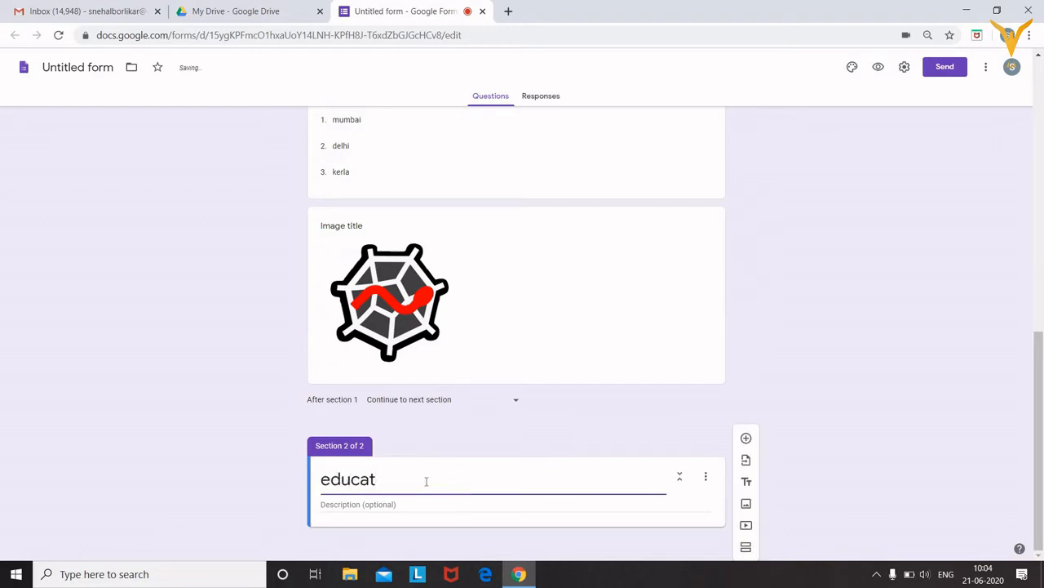
type("inal infromation")
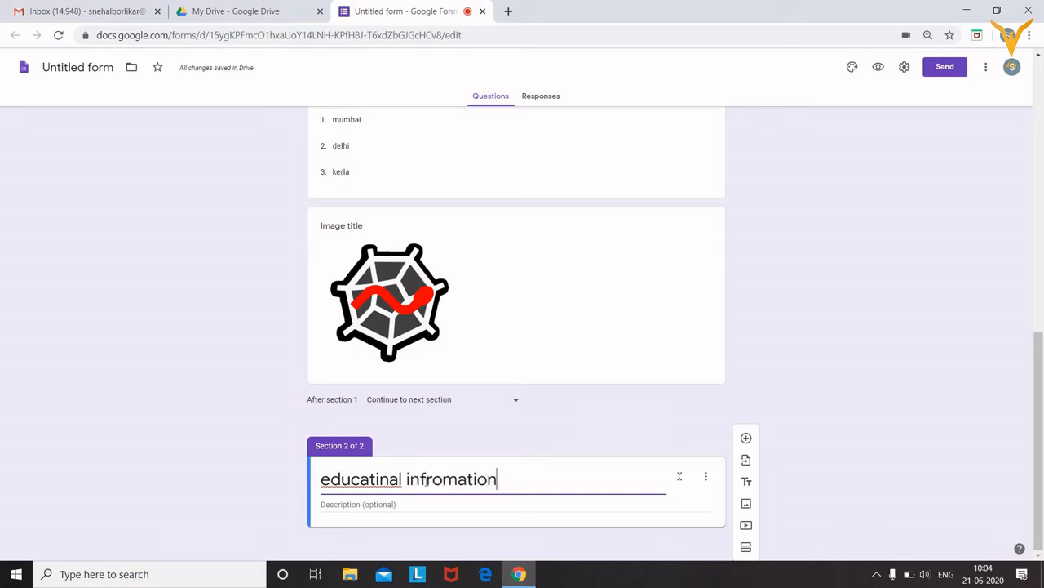
left_click(443, 506)
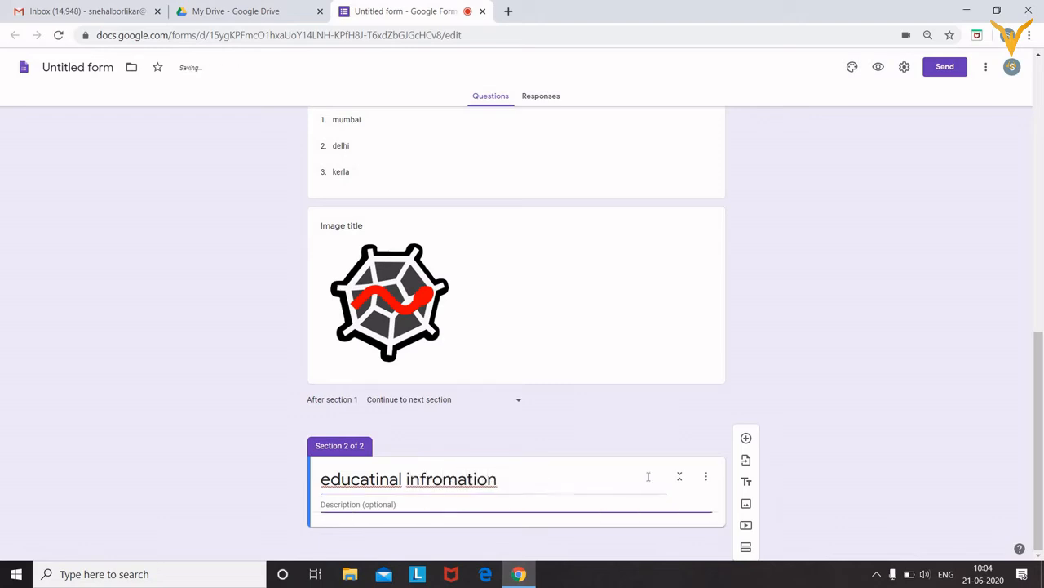
left_click(746, 439)
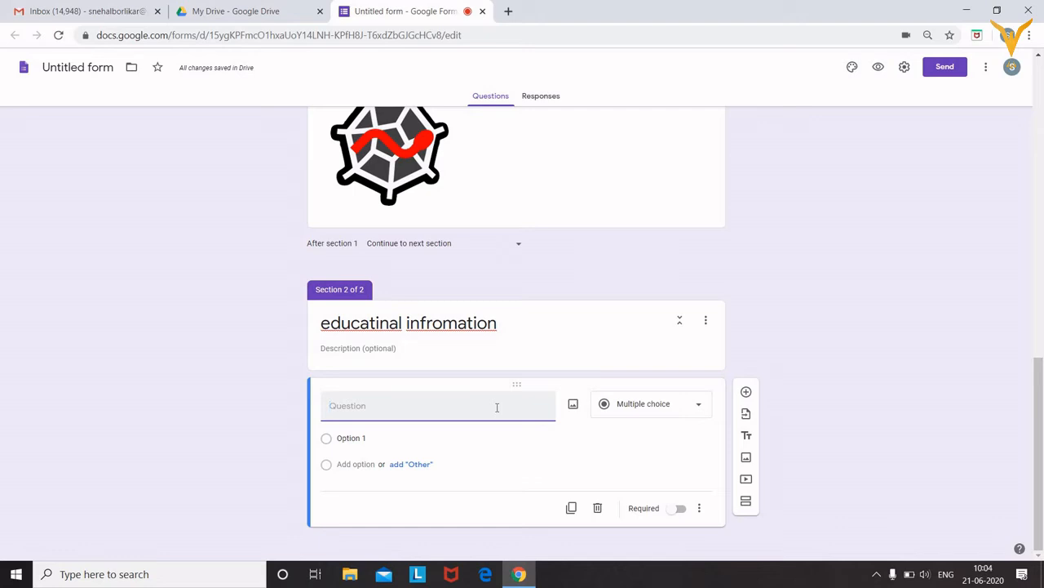
Create the required question 'collge name' and add another question below it
type("collge name")
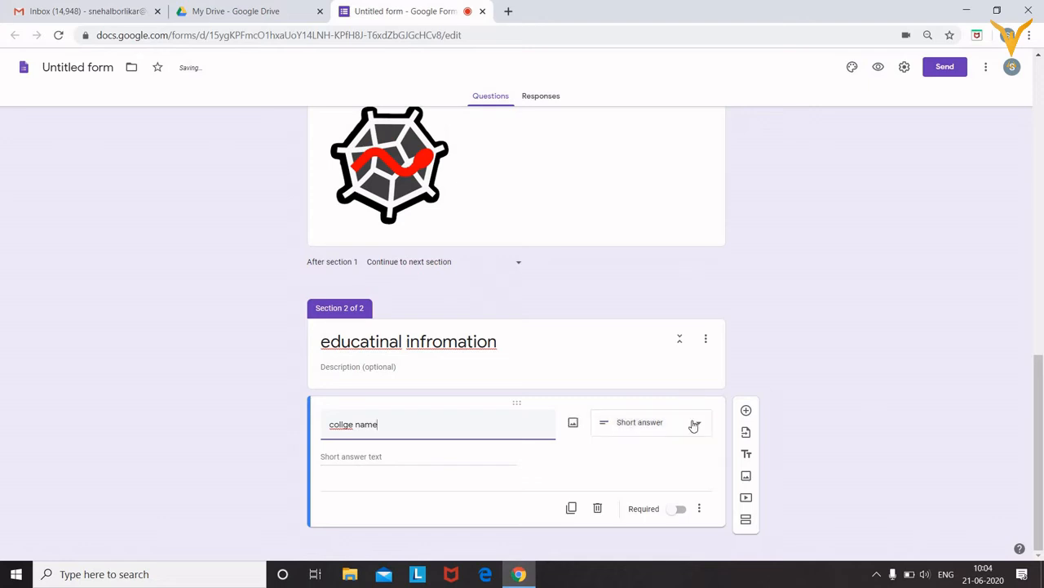
left_click(678, 511)
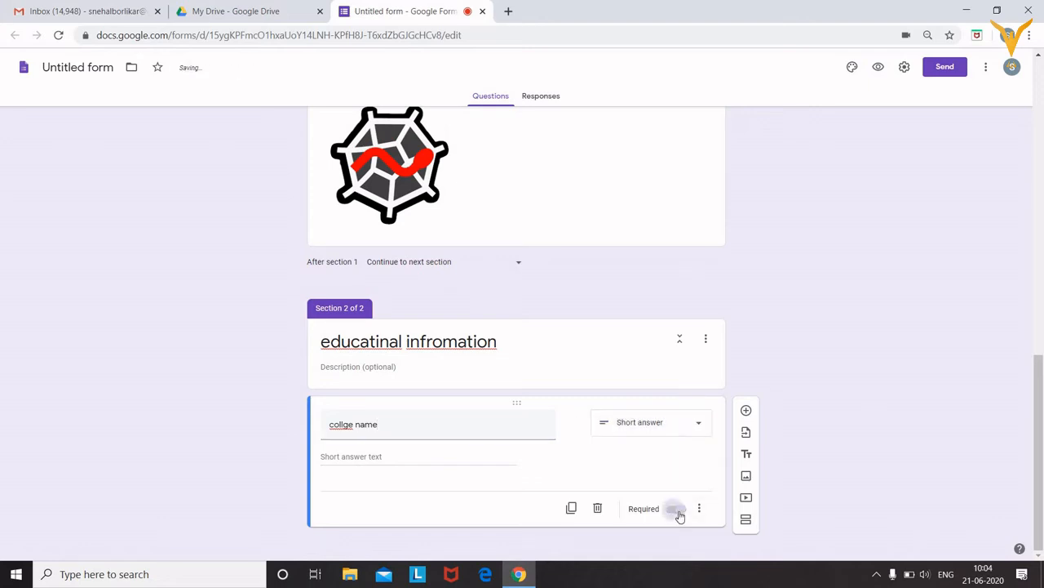
left_click(697, 510)
left_click(746, 410)
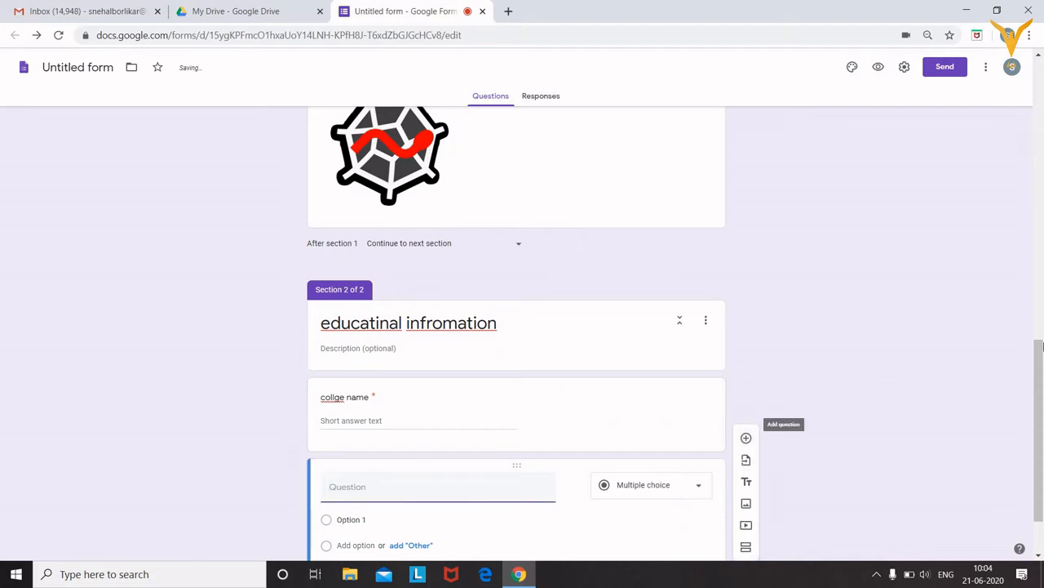
scroll(471, 403, "down", 1)
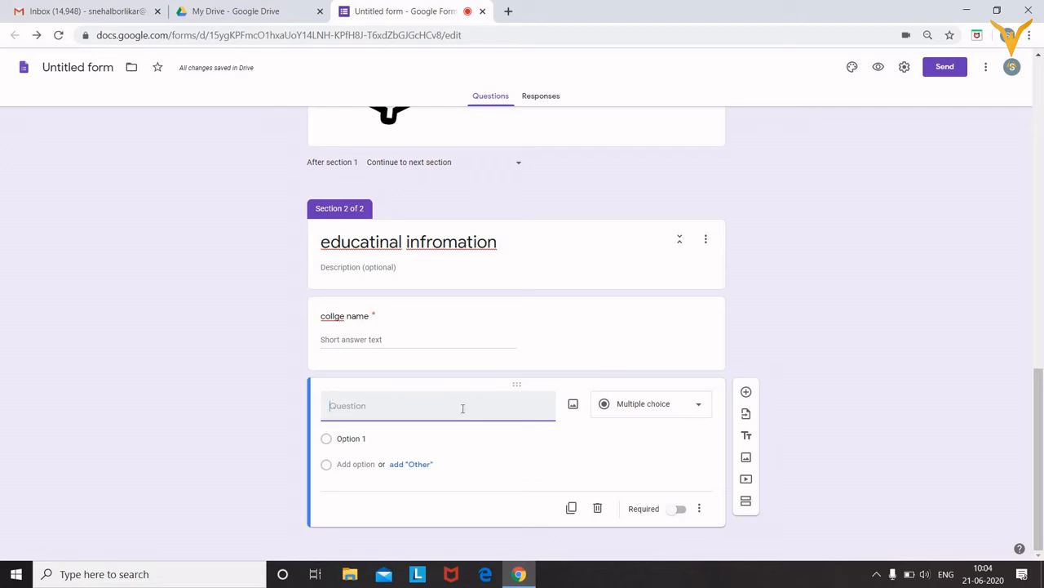
Title the question 'standerd' as multiple choice with options fy, sy and ty
type("standerd")
left_click(625, 406)
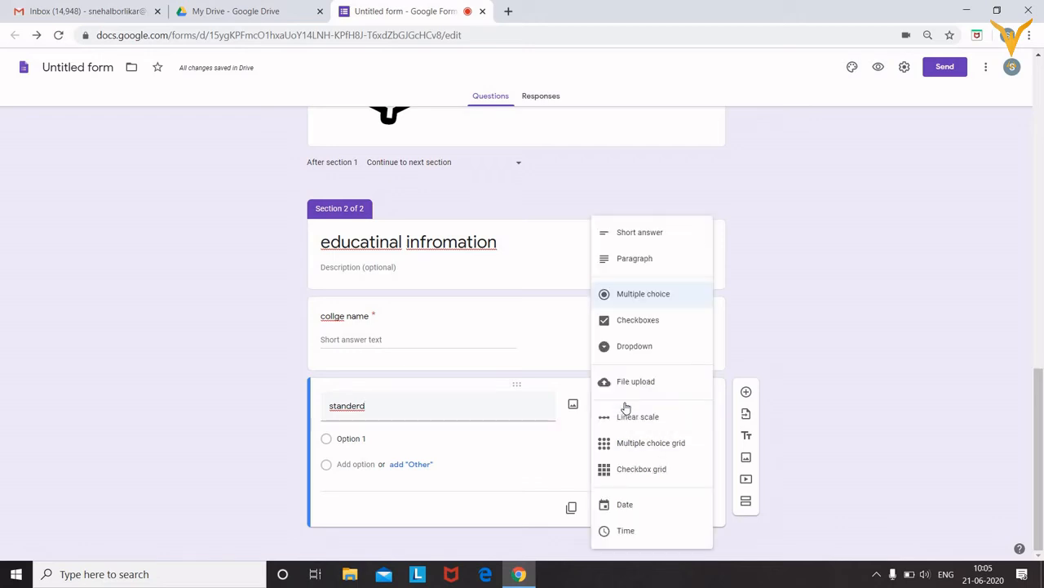
left_click(653, 303)
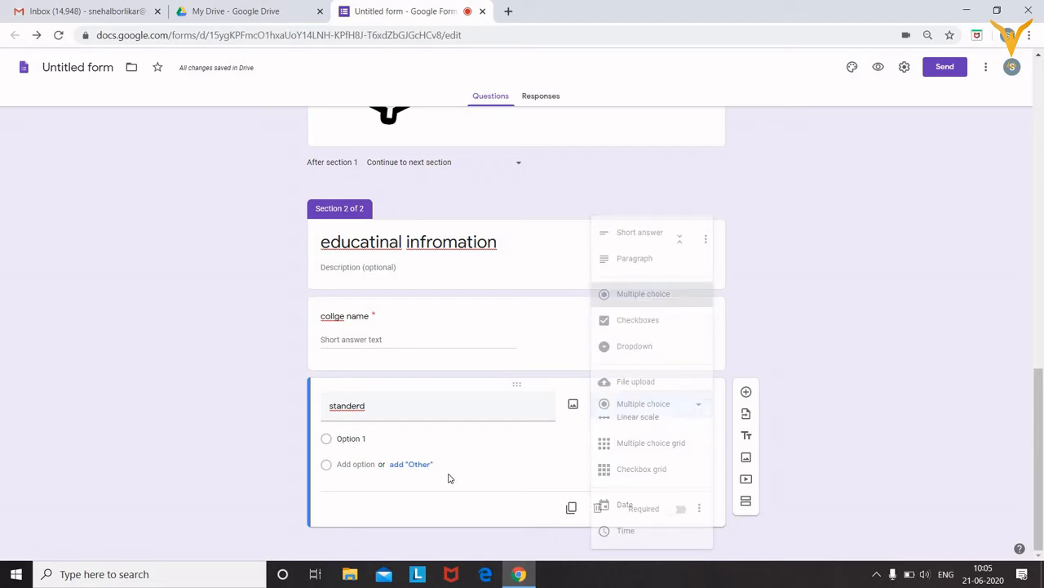
left_click(354, 441)
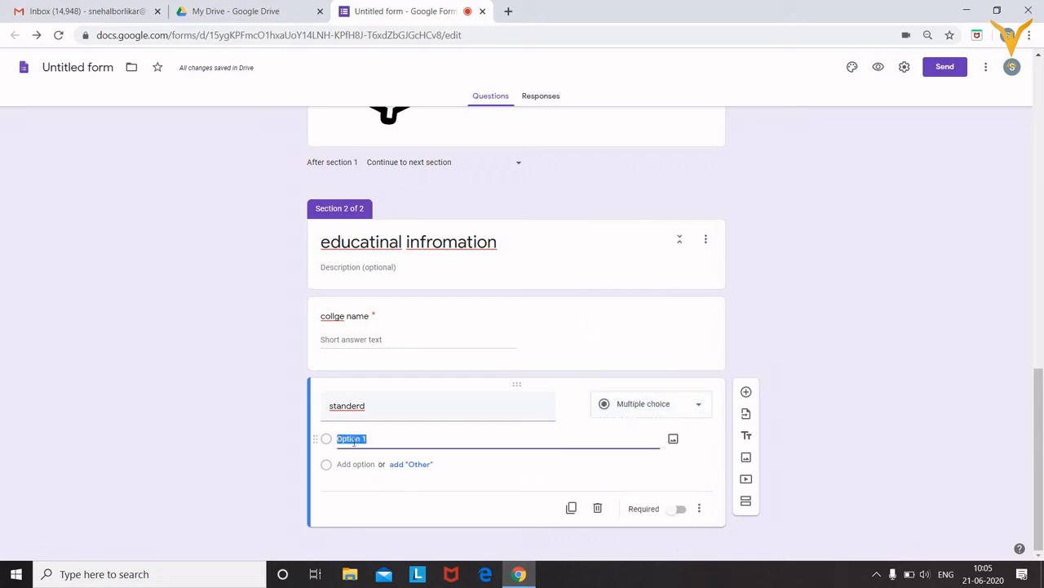
type("fy")
left_click(357, 465)
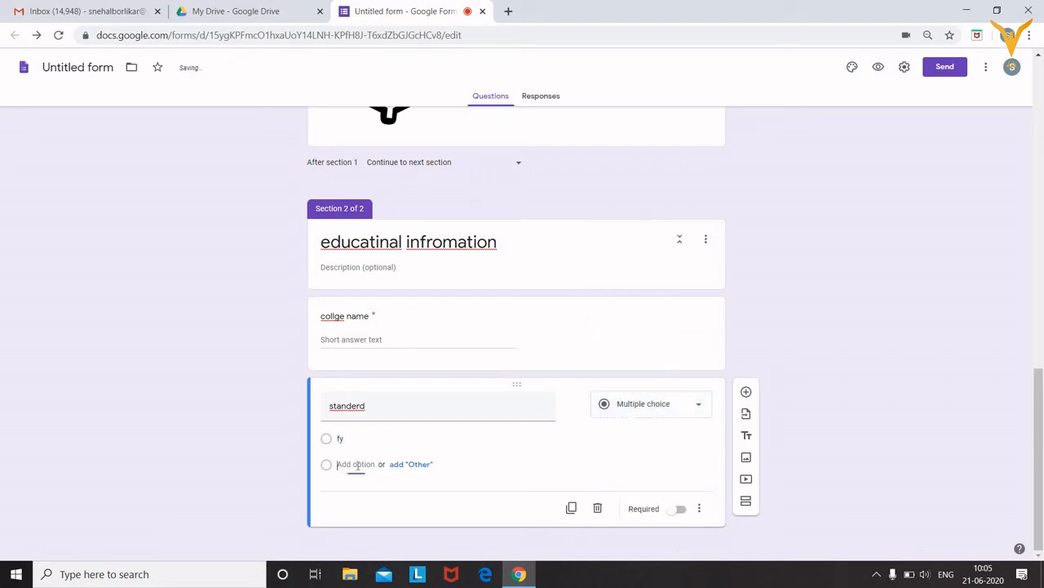
type("sy")
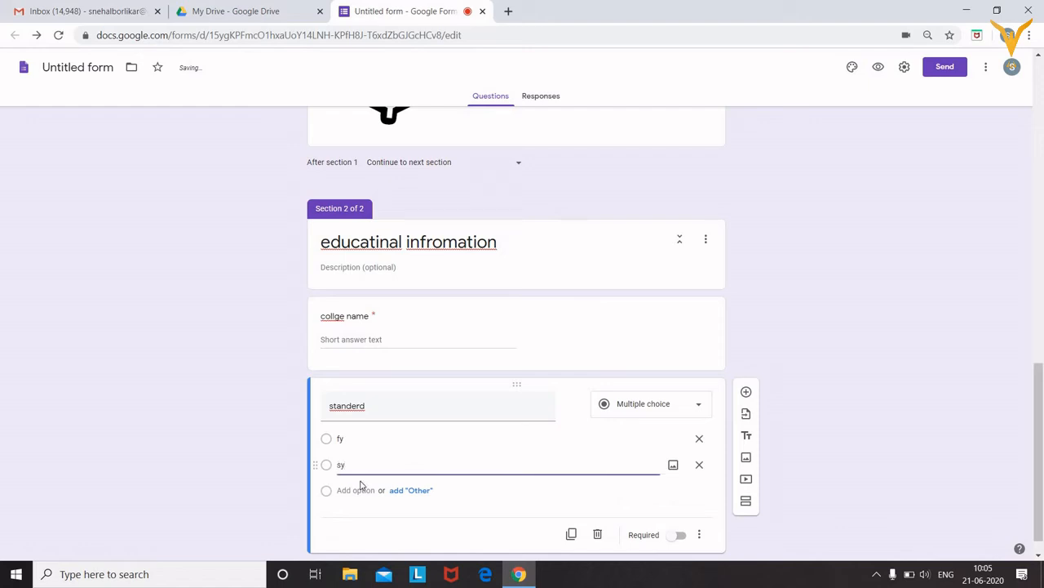
left_click(357, 490)
type("ty")
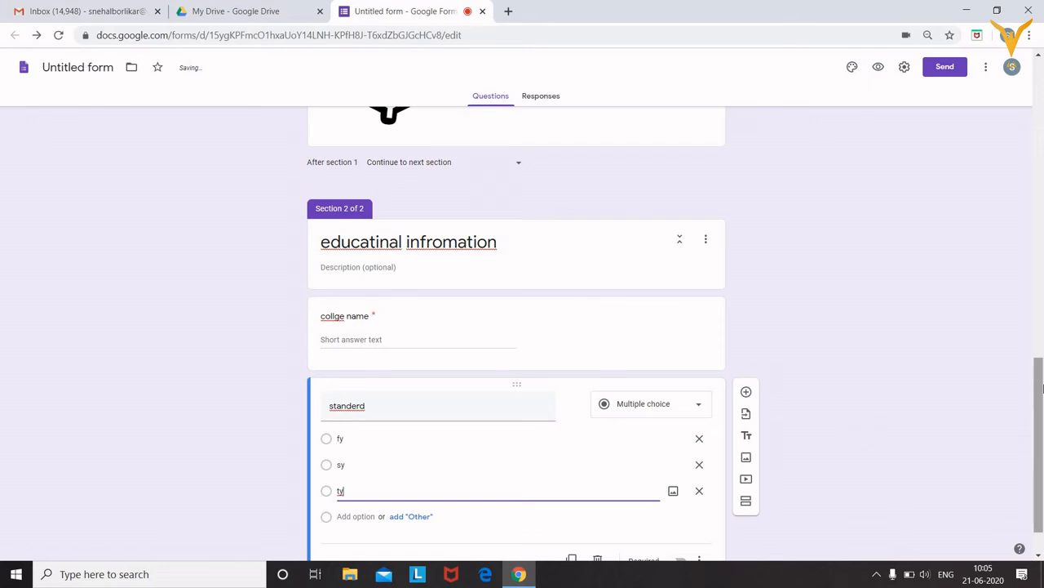
Make standerd required, then duplicate it and delete the copy
scroll(1042, 389, "down", 1)
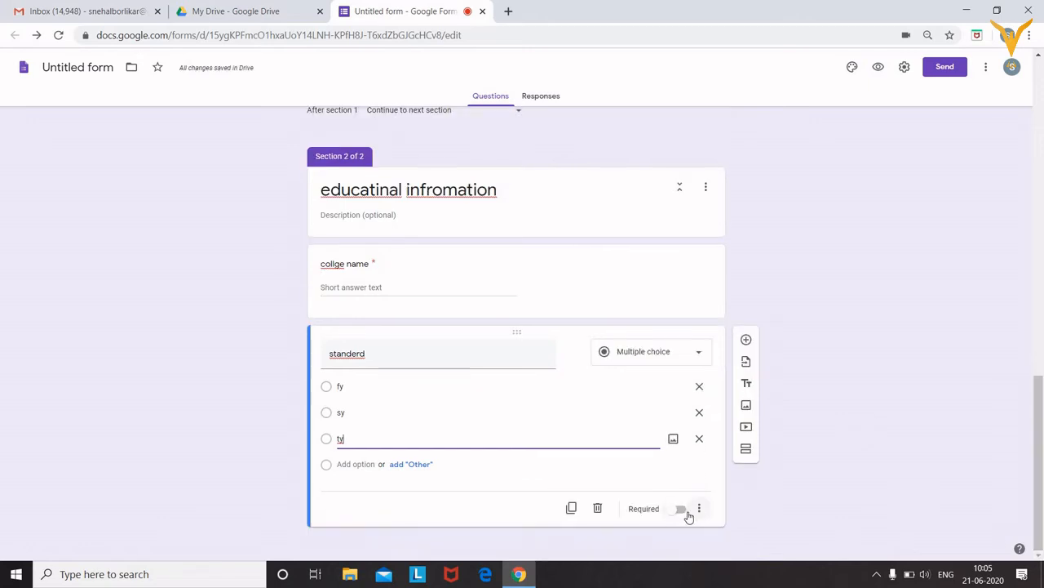
left_click(690, 513)
left_click(682, 512)
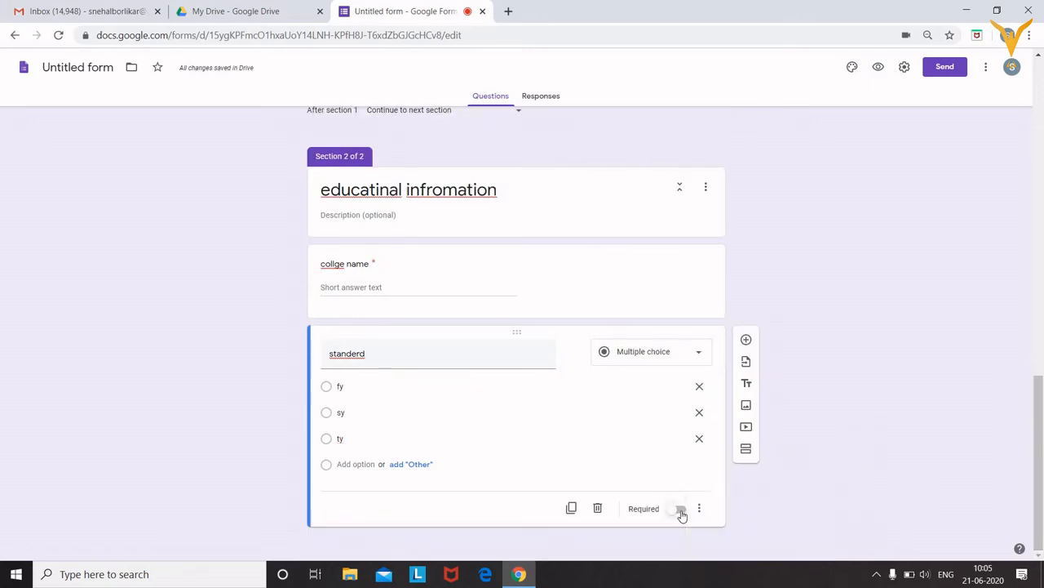
left_click(682, 510)
left_click(571, 508)
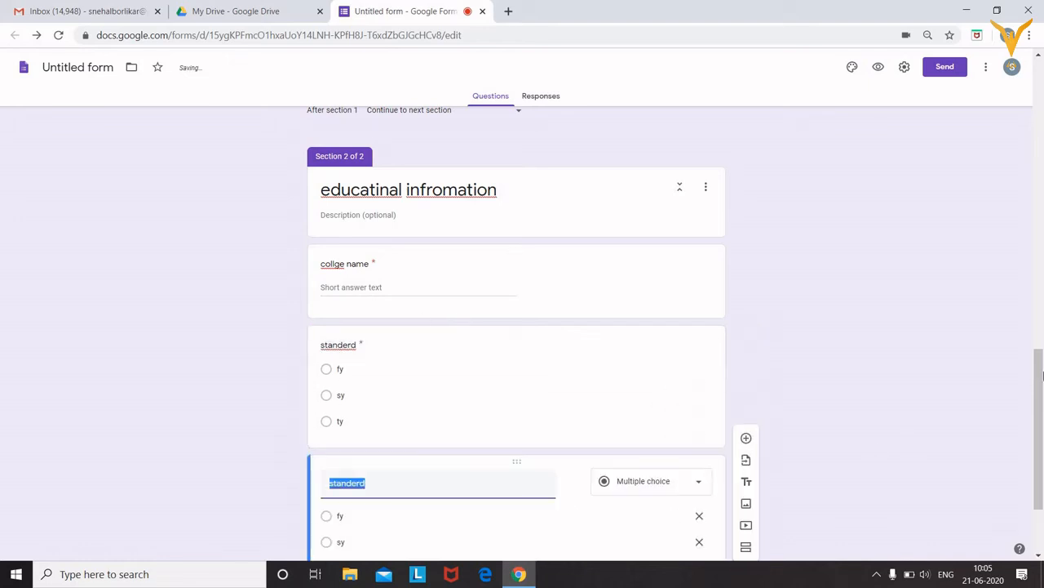
scroll(525, 341, "down", 2)
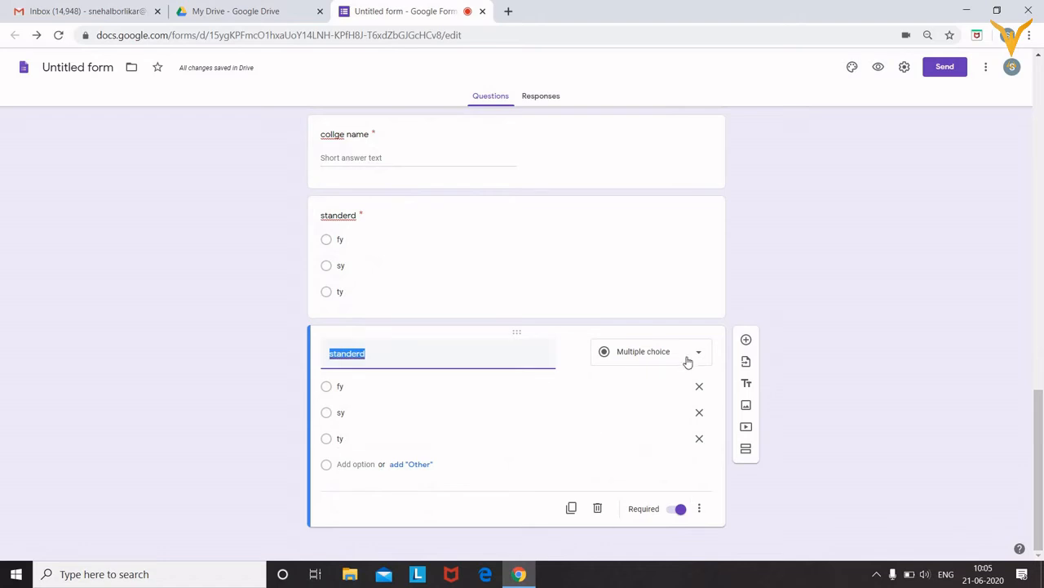
left_click(594, 509)
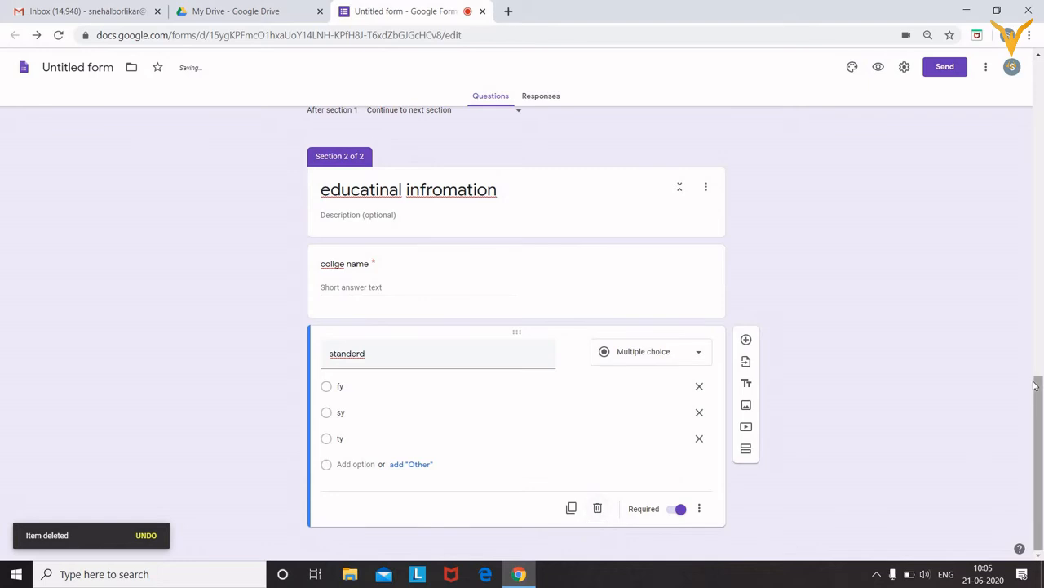
Scroll back up and open the form's respondent preview
left_click_drag(1042, 416, 1029, 238)
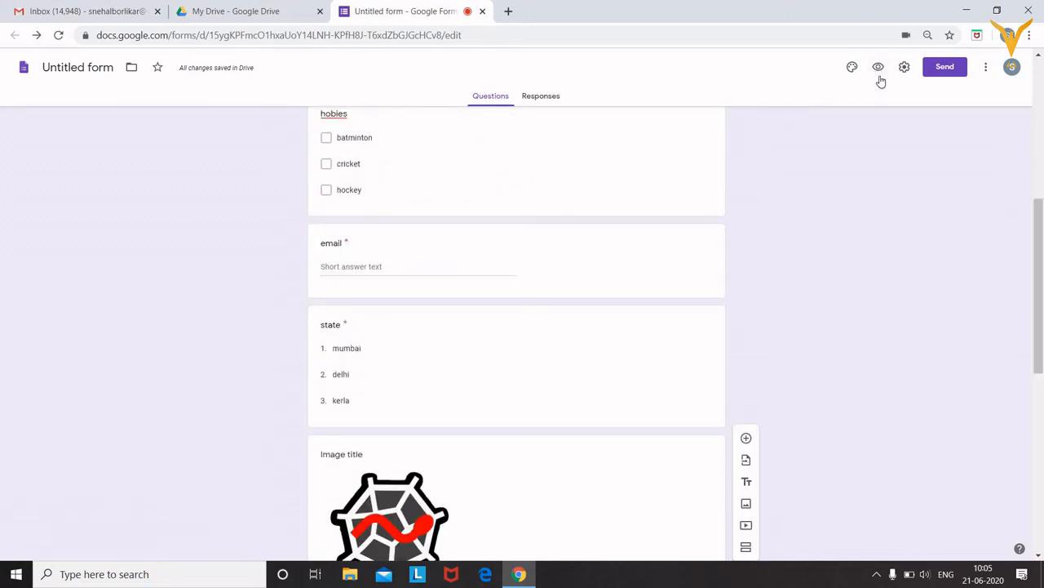
left_click(877, 68)
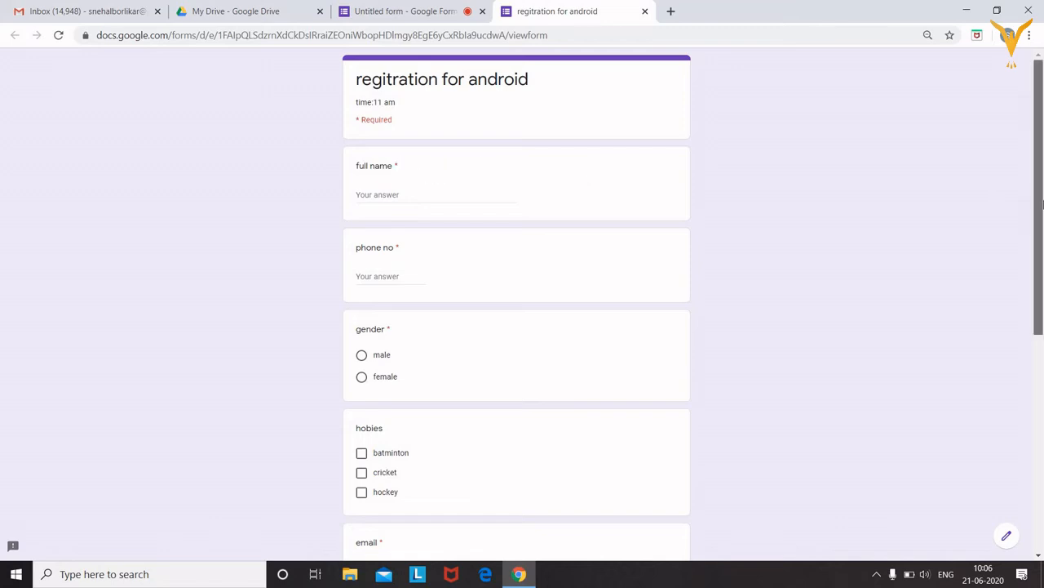
Try advancing past the empty first page, then return to the form's top
left_click_drag(1042, 204, 1042, 313)
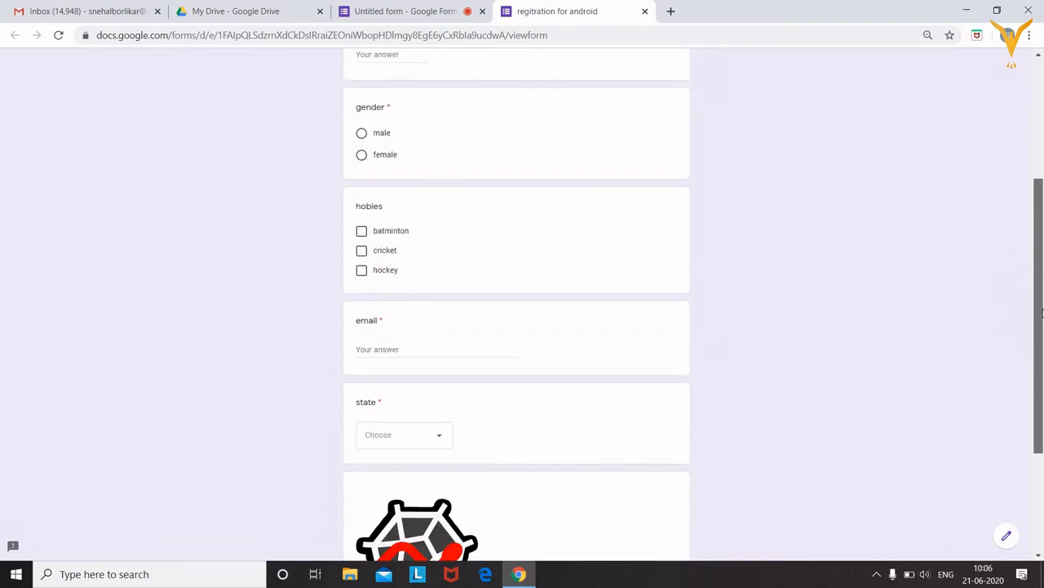
scroll(1042, 263, "down", 3)
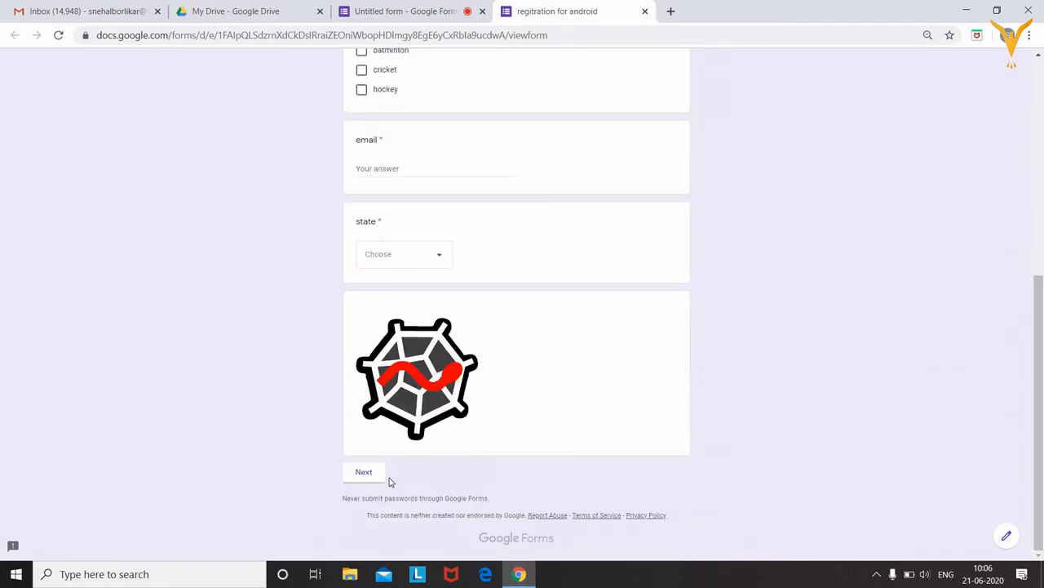
left_click(367, 473)
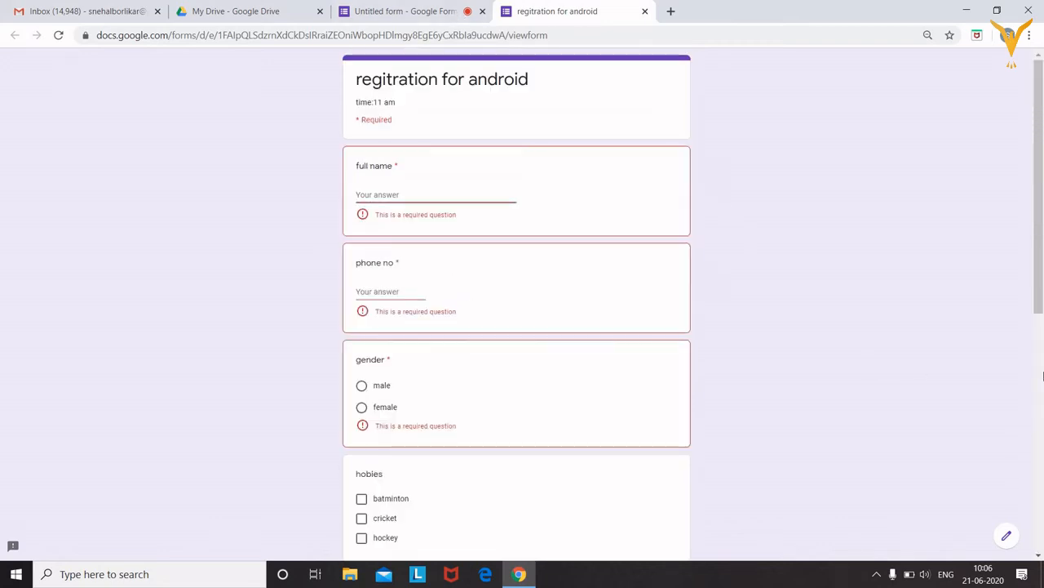
scroll(1040, 303, "down", 6)
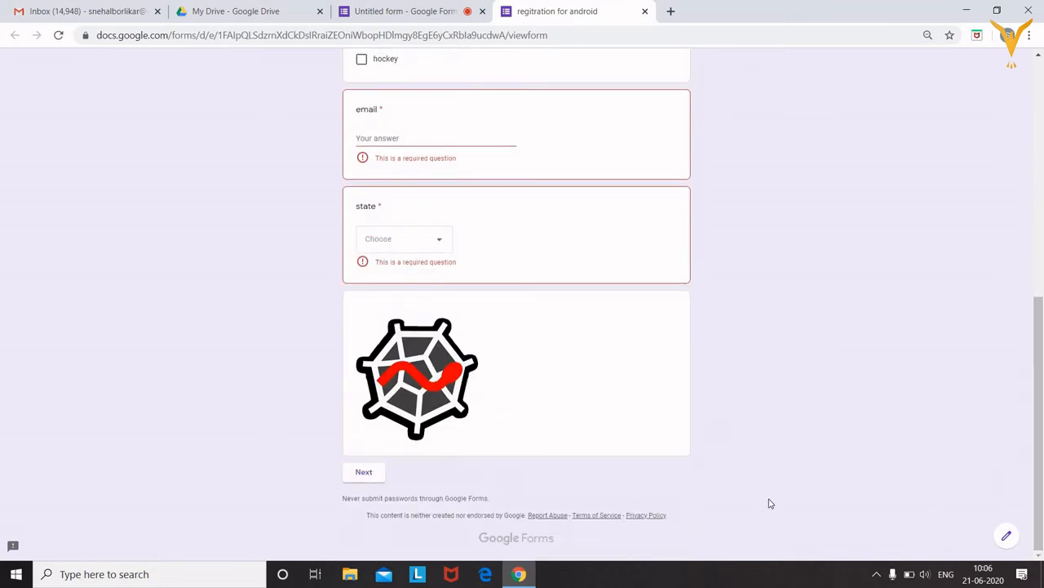
left_click_drag(1040, 387, 1038, 146)
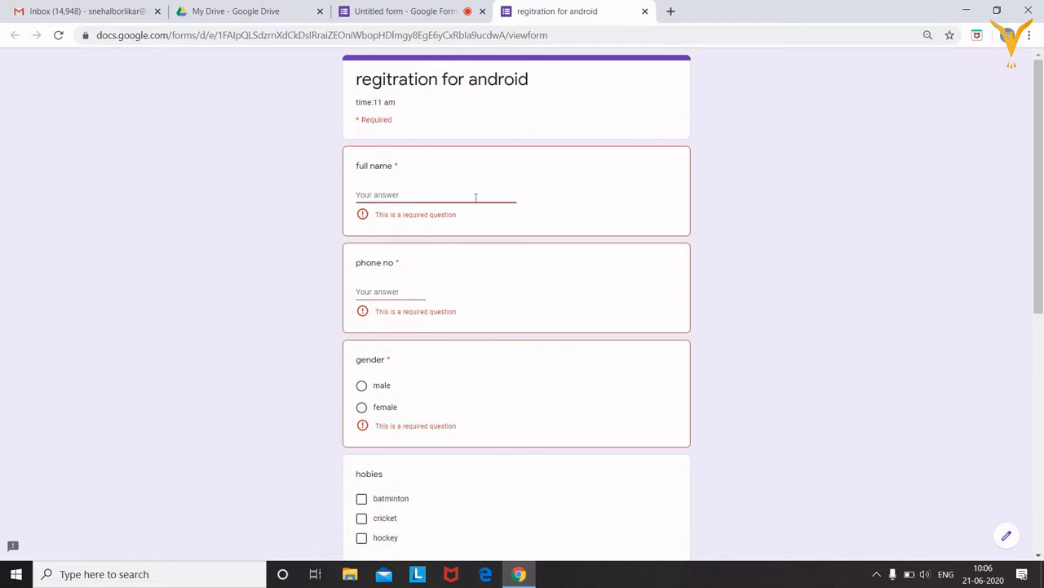
Enter the respondent's full name and phone number
type("sam")
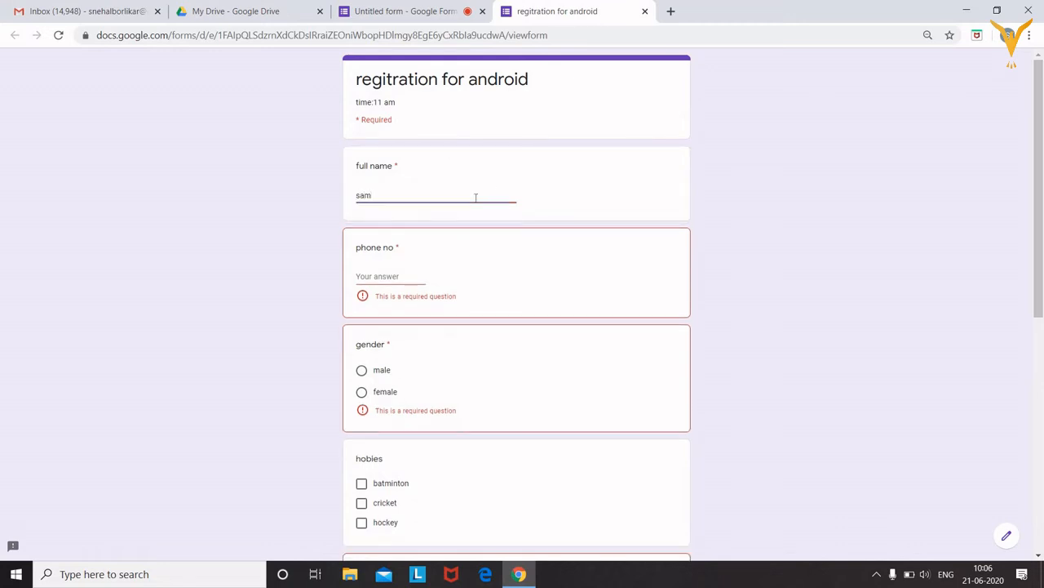
key("Tab")
scroll(477, 203, "down", 5)
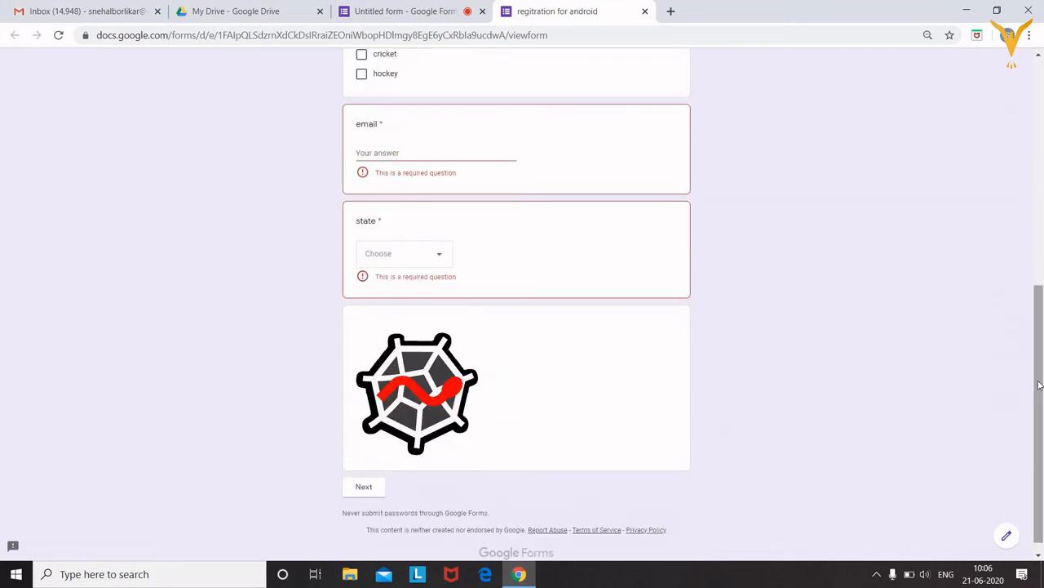
scroll(1011, 227, "up", 3)
scroll(1009, 224, "up", 1)
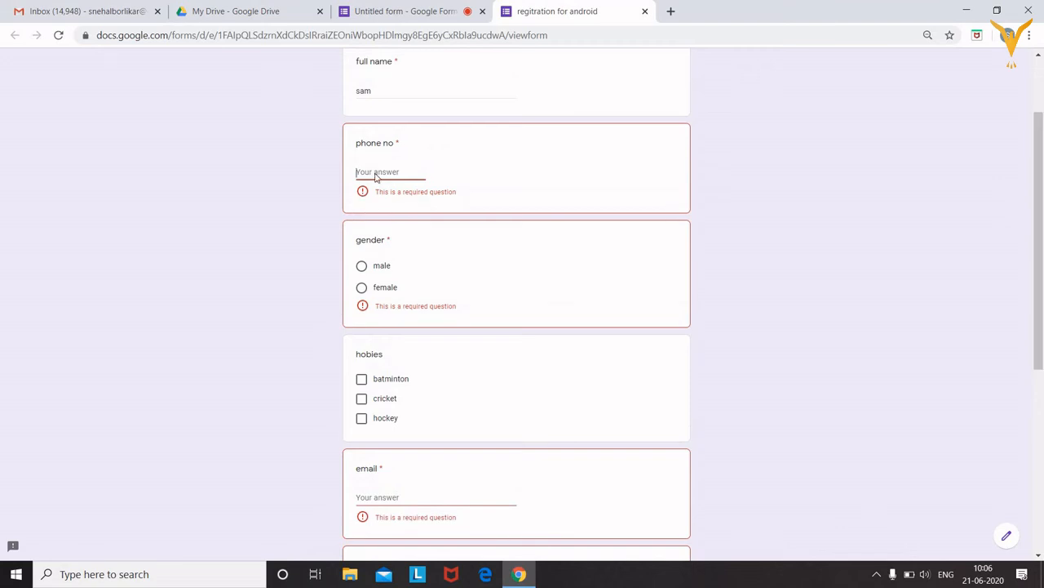
scroll(376, 176, "down", 4)
key("Num_Lock")
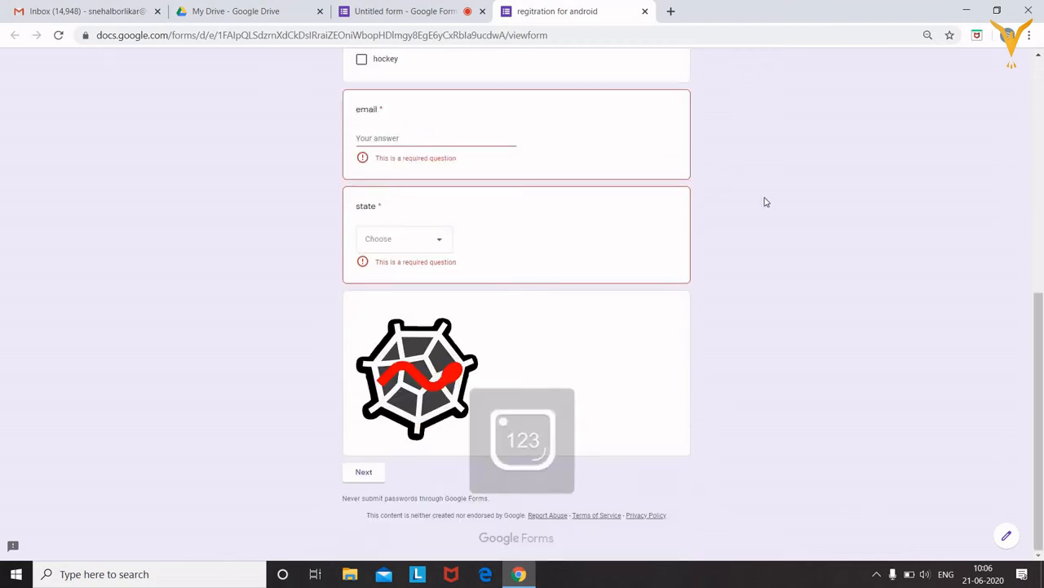
left_click_drag(1038, 343, 1038, 155)
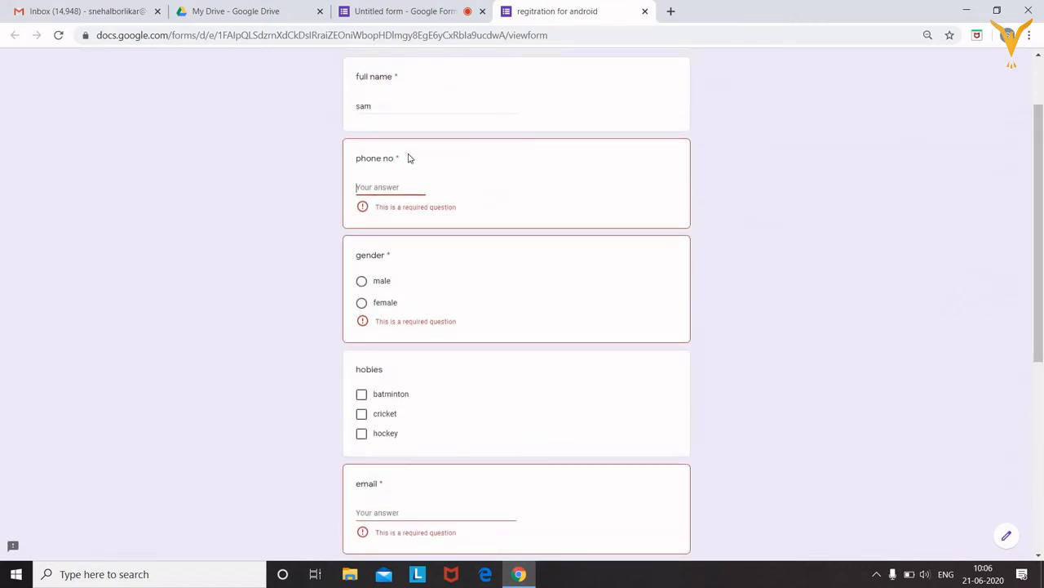
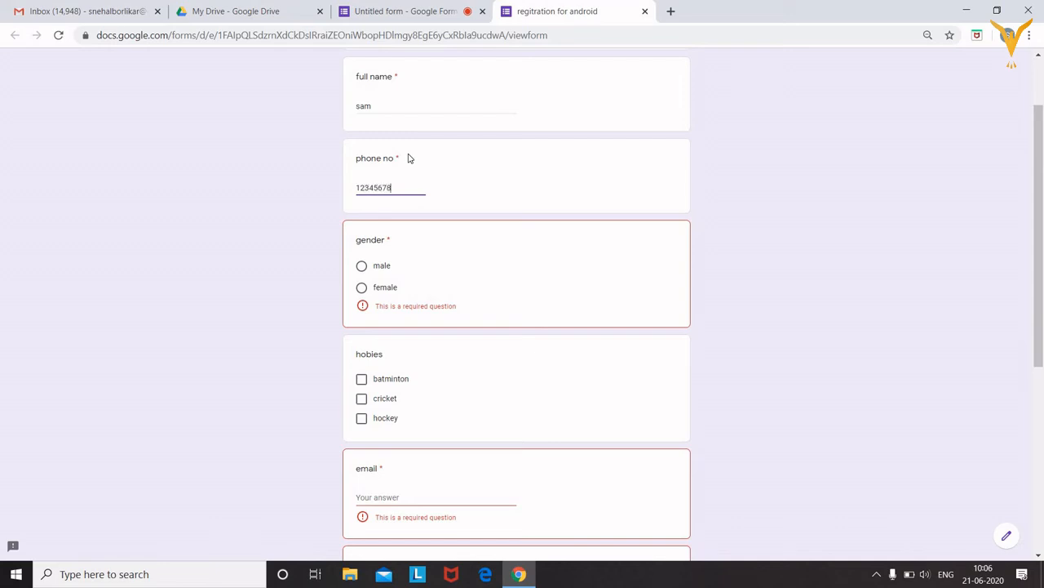
Pick female and batminton, fill in the e-mail, choose delhi, and go to the next page
left_click(361, 287)
left_click(361, 366)
left_click(433, 483)
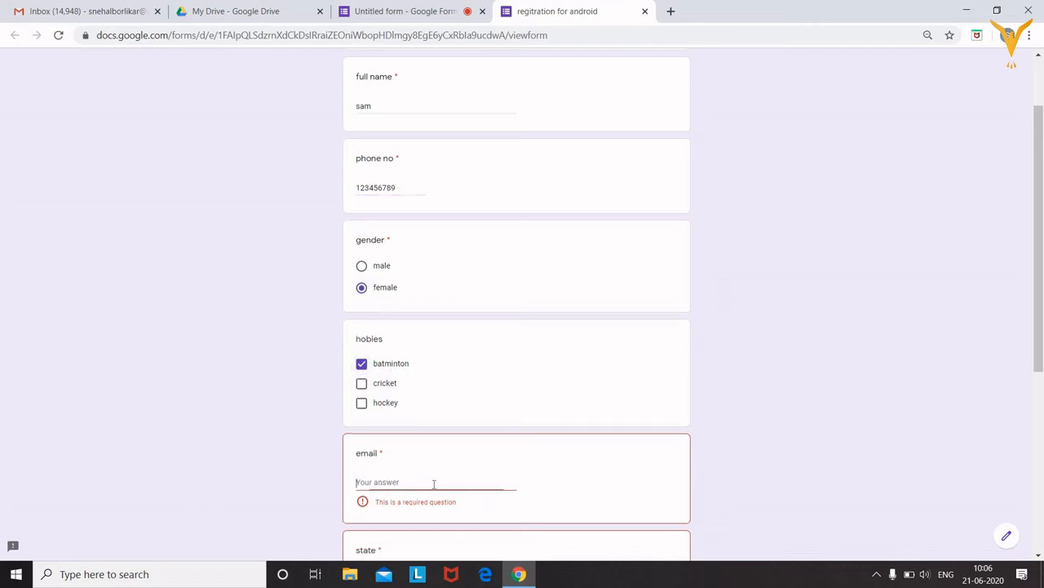
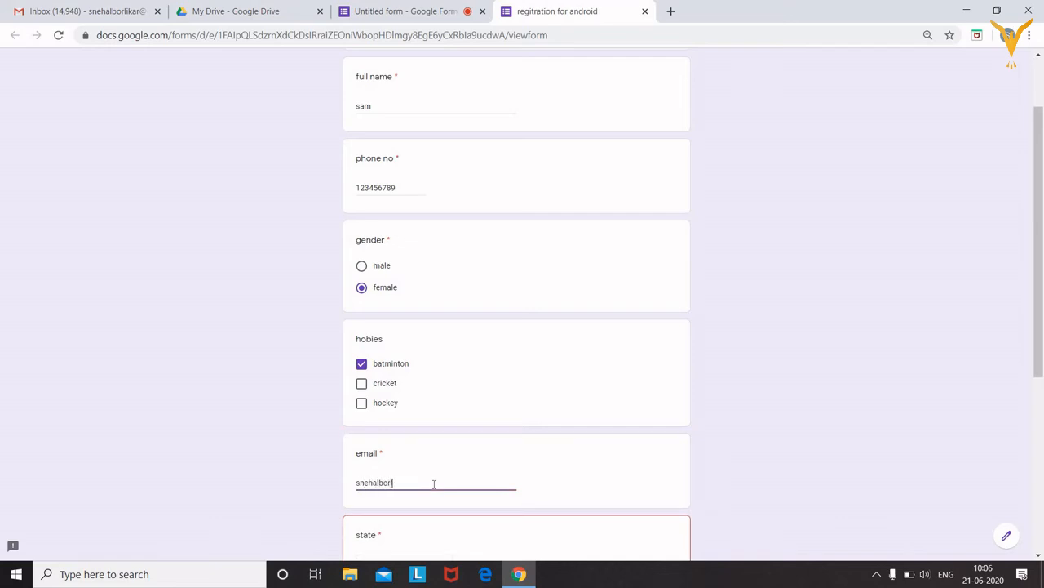
left_click_drag(1042, 347, 1042, 417)
left_click(441, 441)
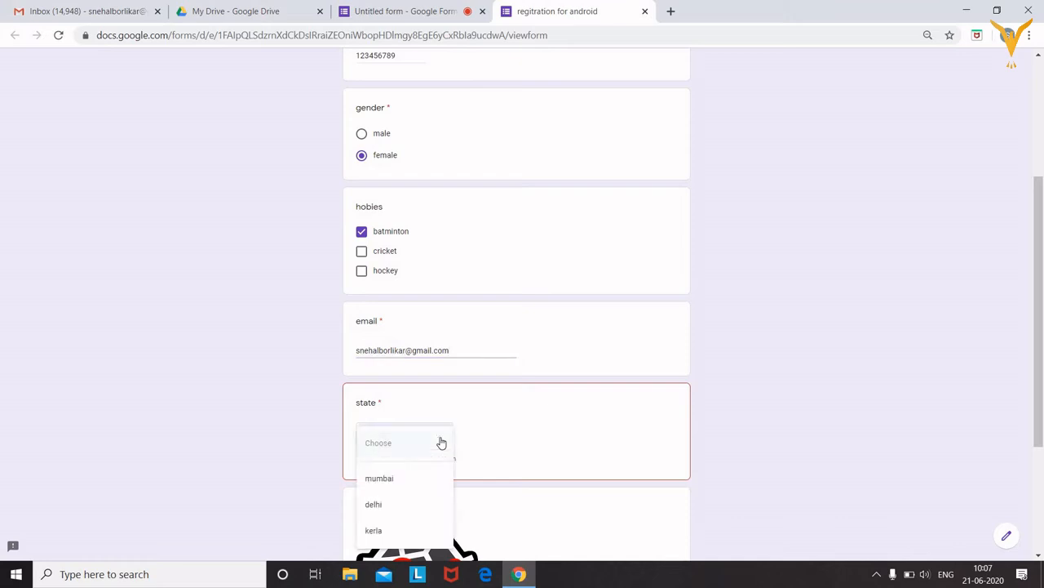
left_click(375, 505)
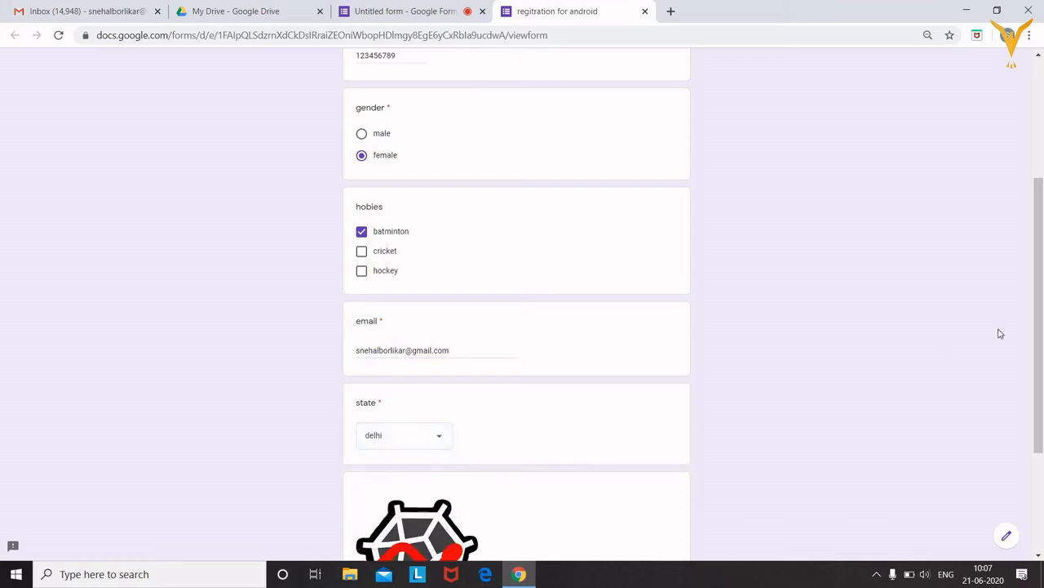
left_click_drag(1042, 292, 1042, 388)
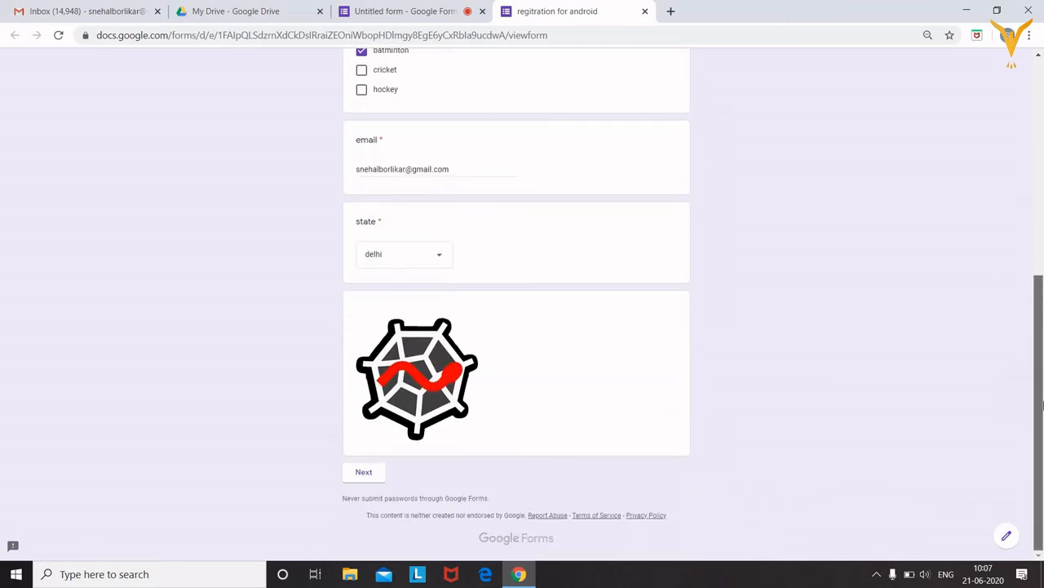
left_click(366, 472)
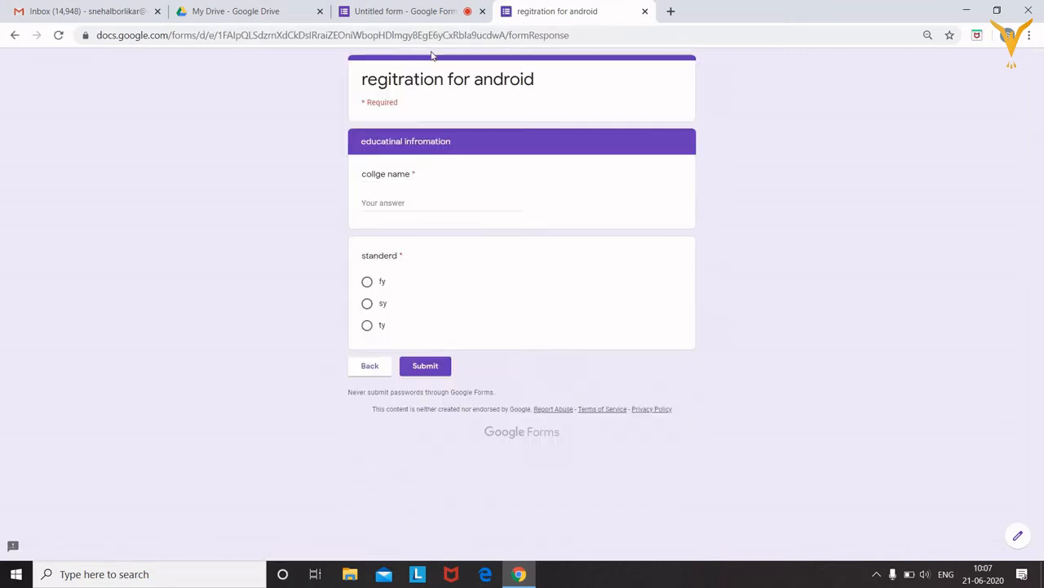
Enter the college name, choose fy as the standard, and submit the response
left_click(397, 203)
type("mumbai unv")
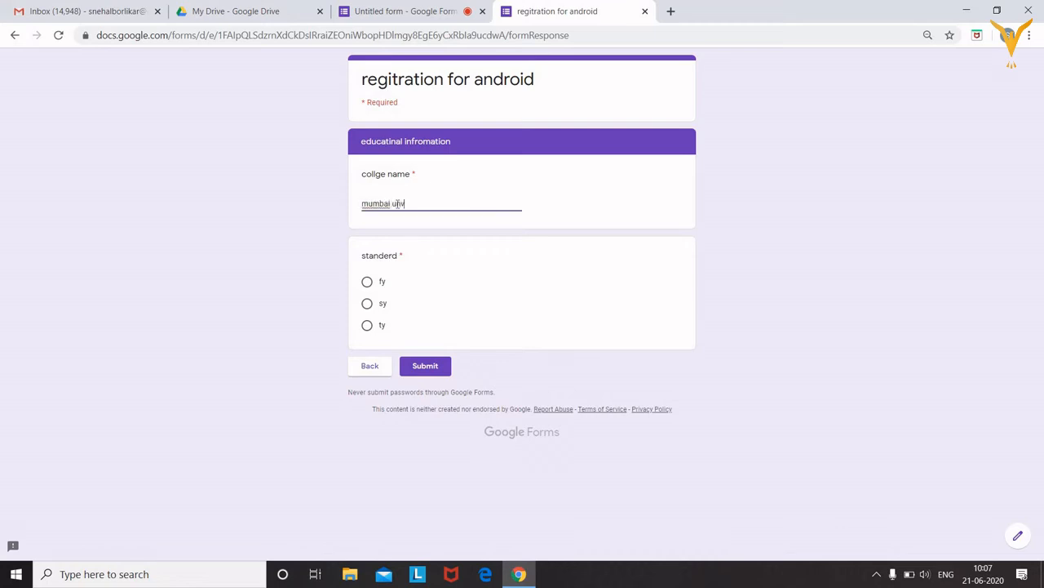
type(" univer")
key("BackSpace")
type("sity")
left_click(367, 284)
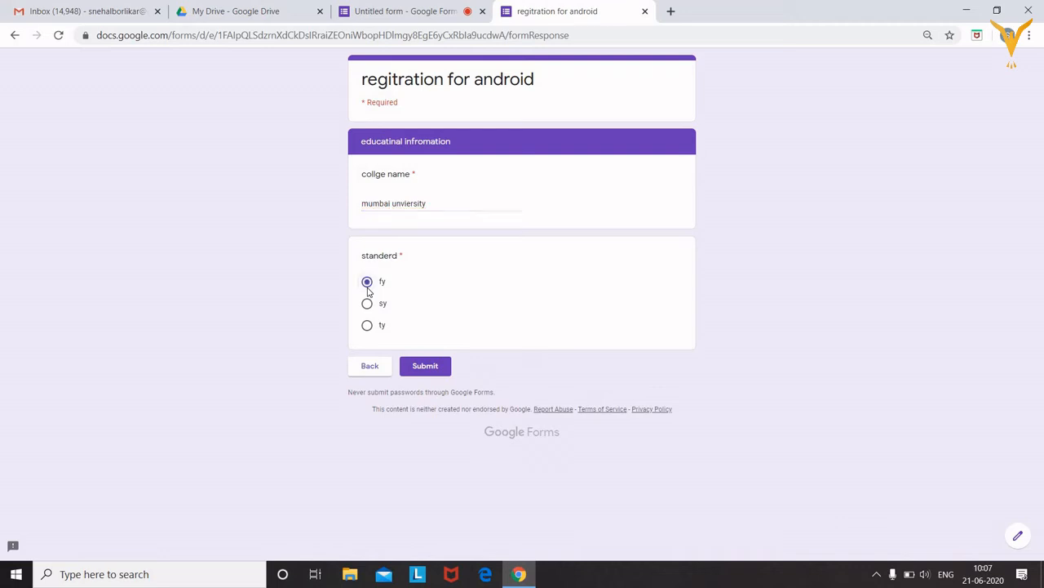
left_click(426, 365)
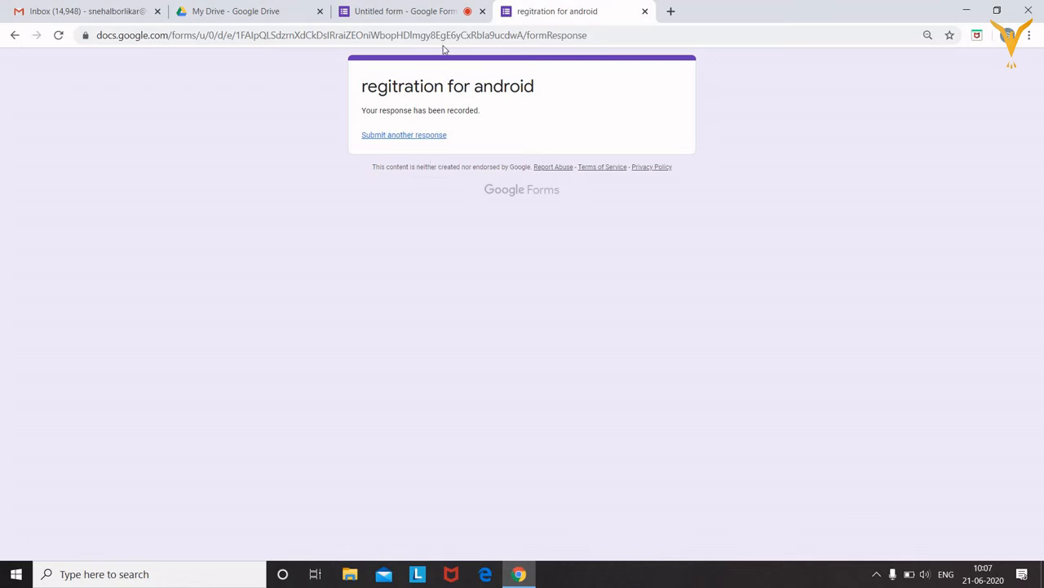
Return to the form editor and confirm the Responses summary shows 1 response
left_click(405, 13)
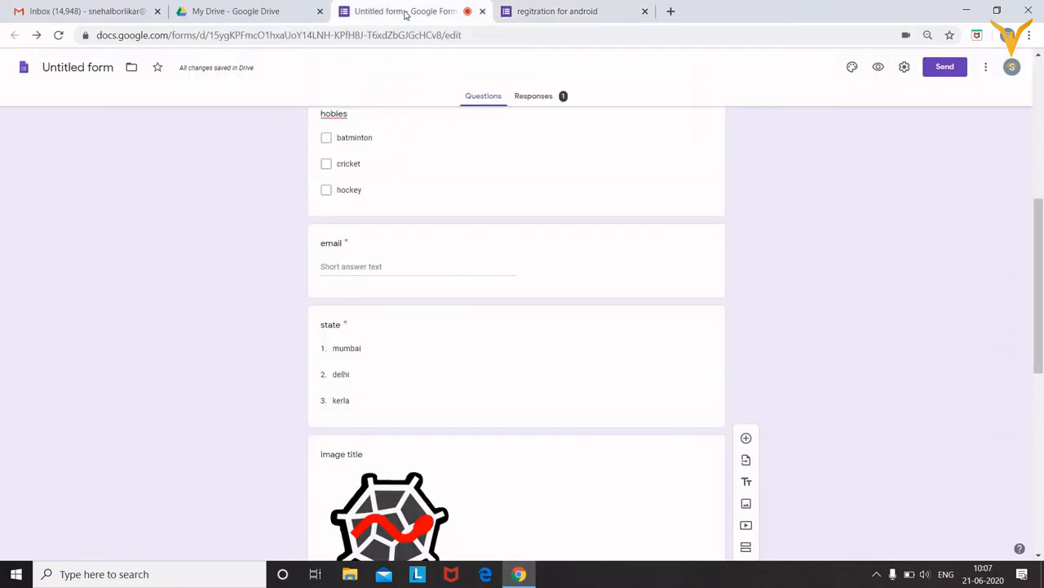
left_click(561, 102)
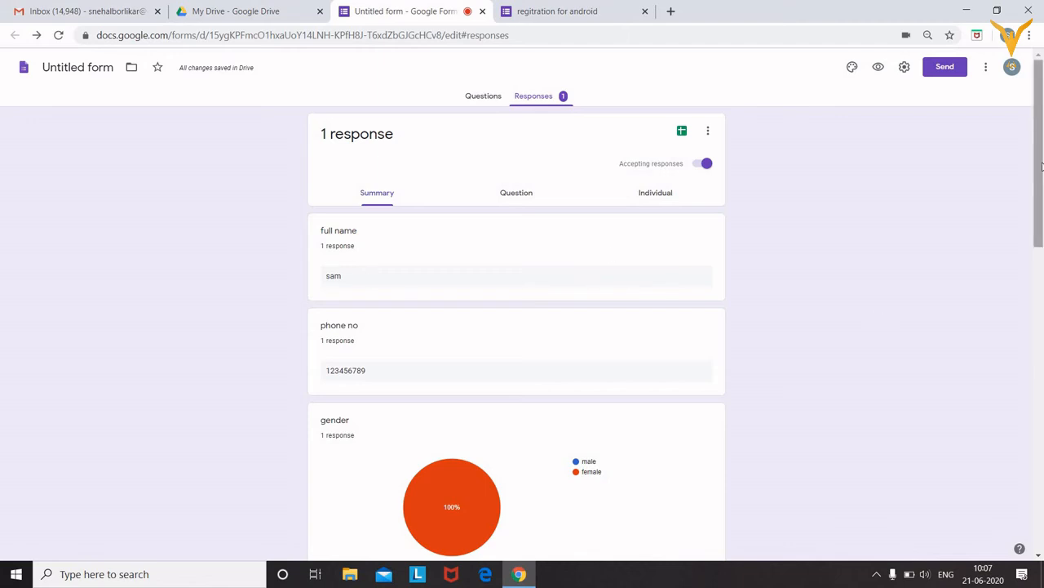
left_click_drag(1041, 167, 1042, 122)
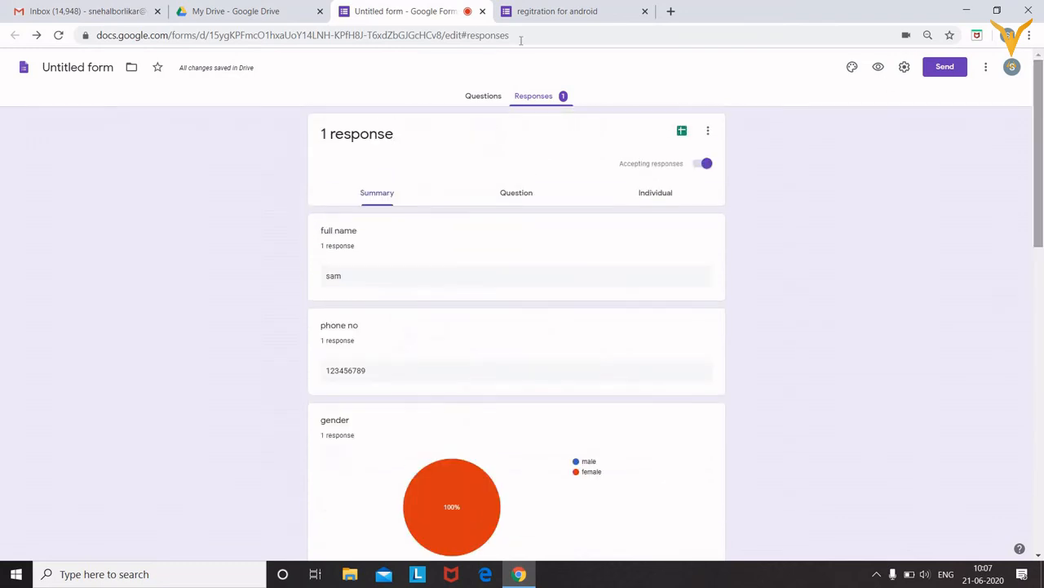
left_click(478, 100)
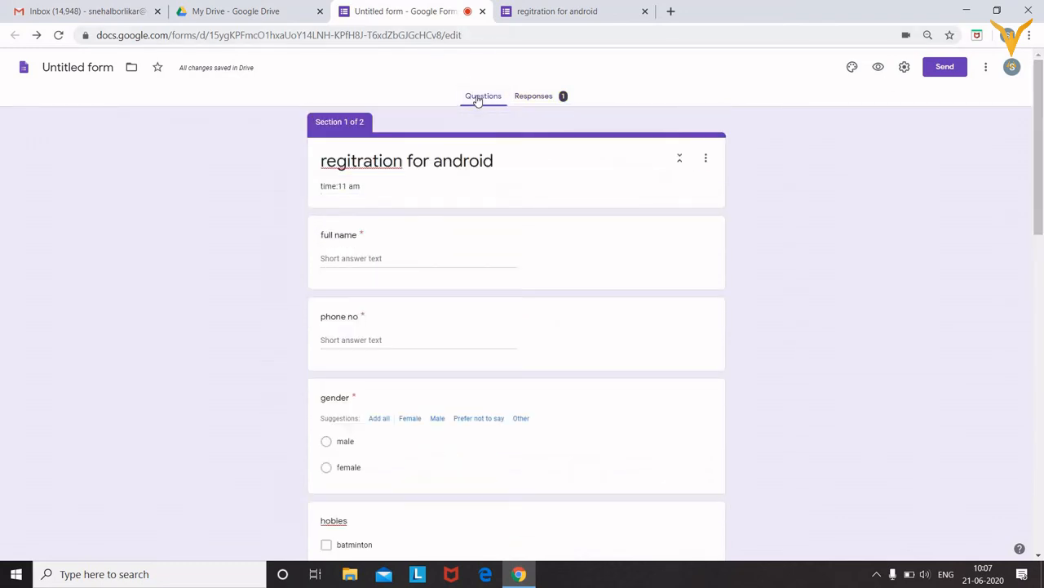
Recheck the response summary, then glance at the first section's options without changing anything
left_click(583, 6)
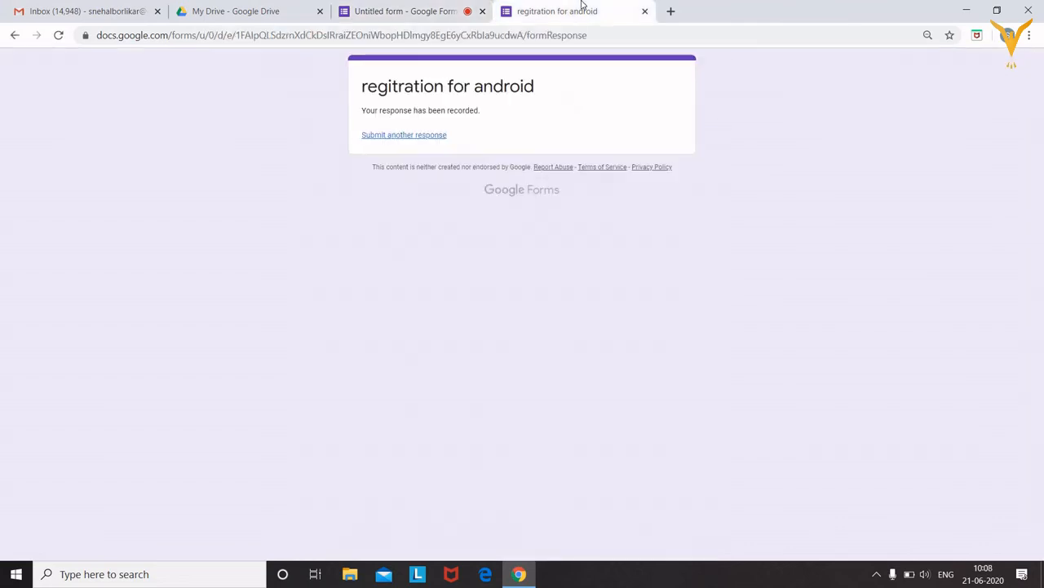
left_click(382, 9)
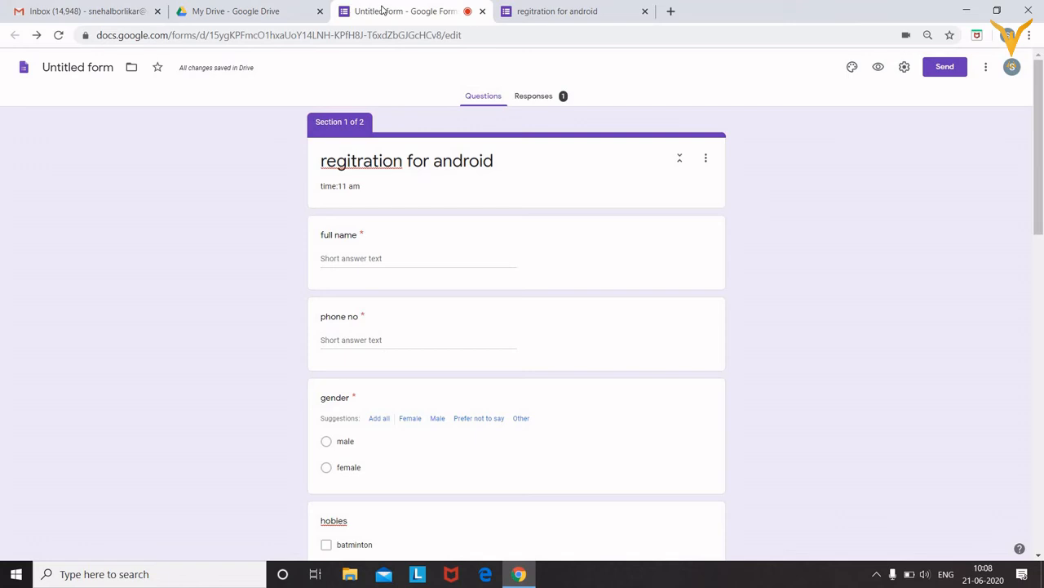
left_click(545, 97)
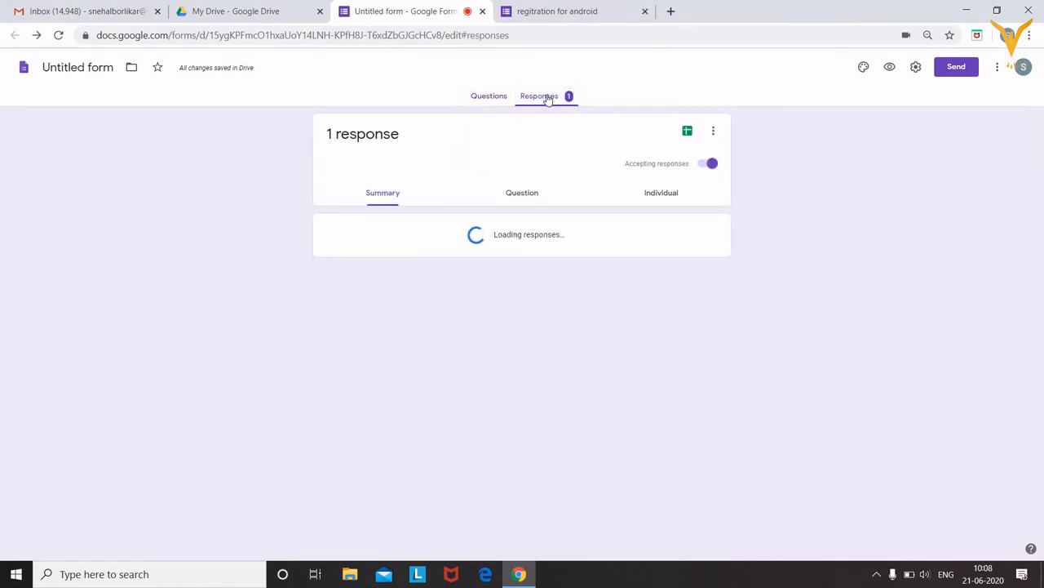
left_click(490, 98)
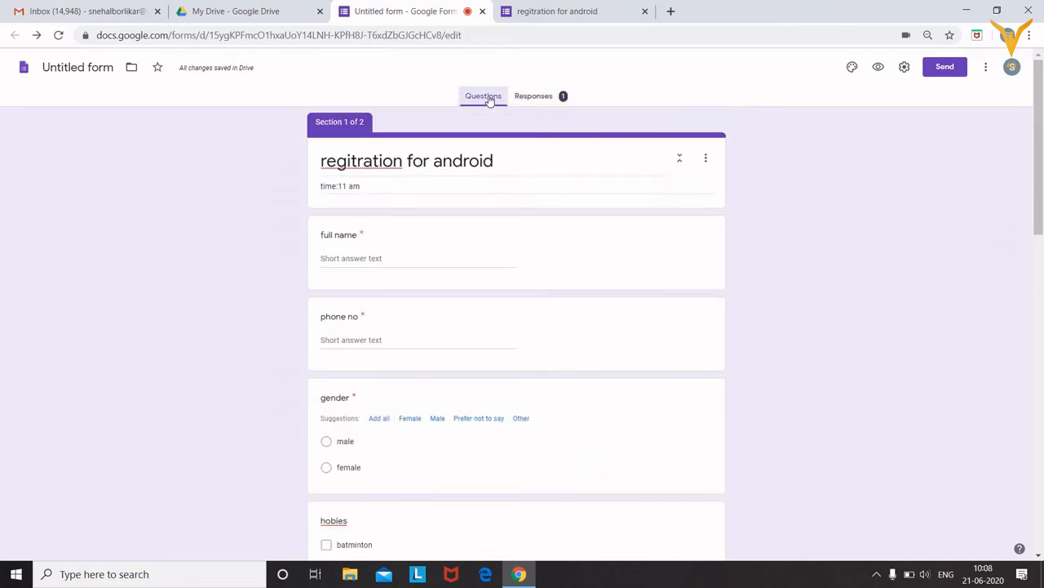
left_click(708, 159)
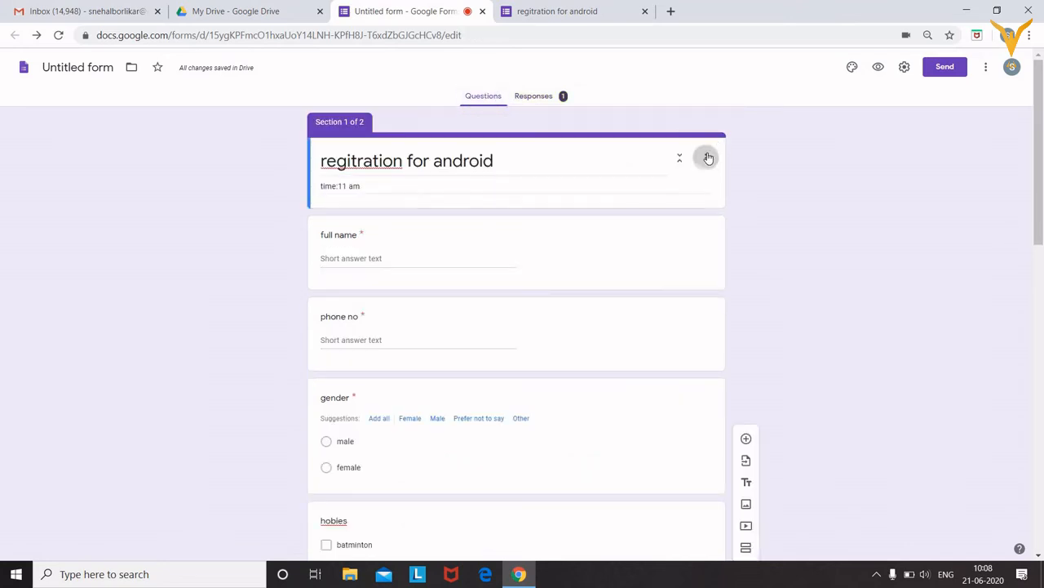
left_click(873, 106)
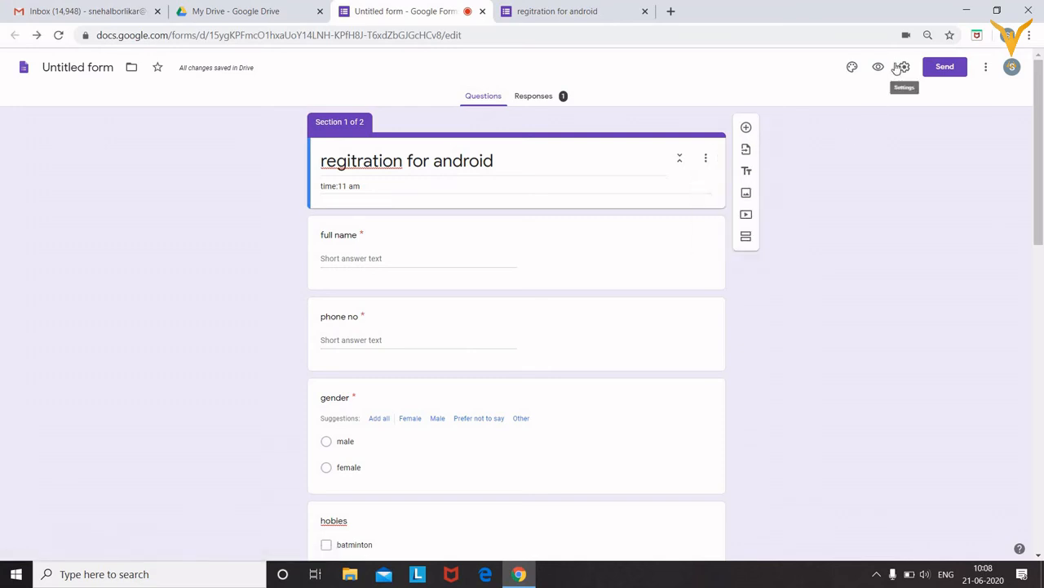
Add two suggested contacts as recipients of the form's email invitation
left_click(938, 67)
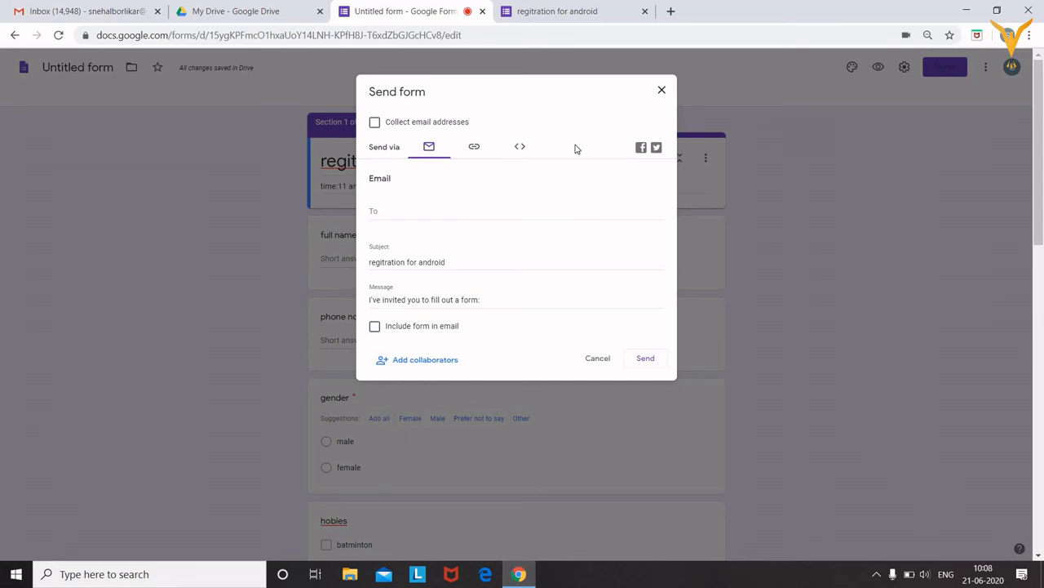
left_click(389, 211)
type("dip")
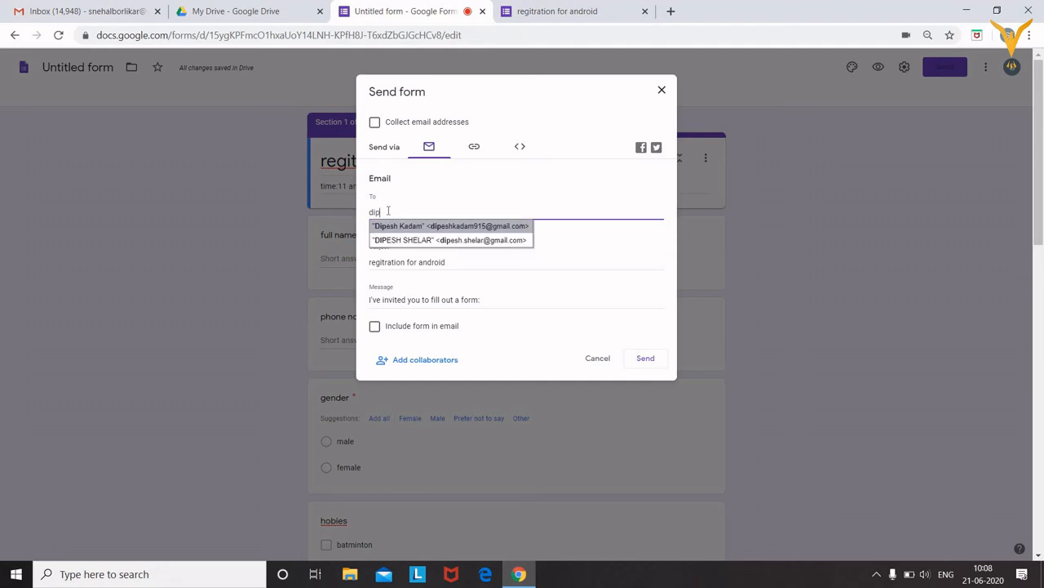
key("Return")
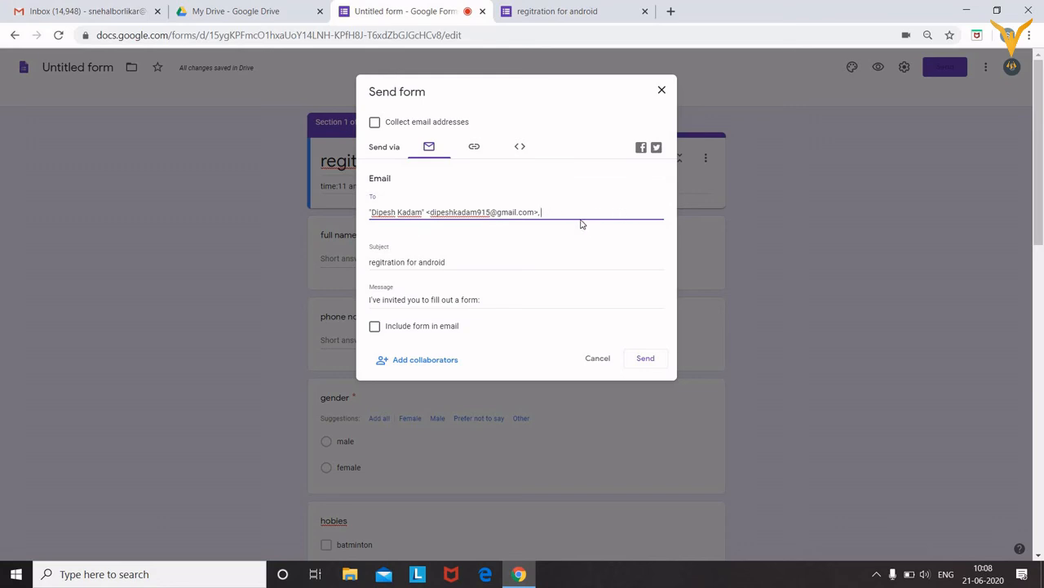
type("ne")
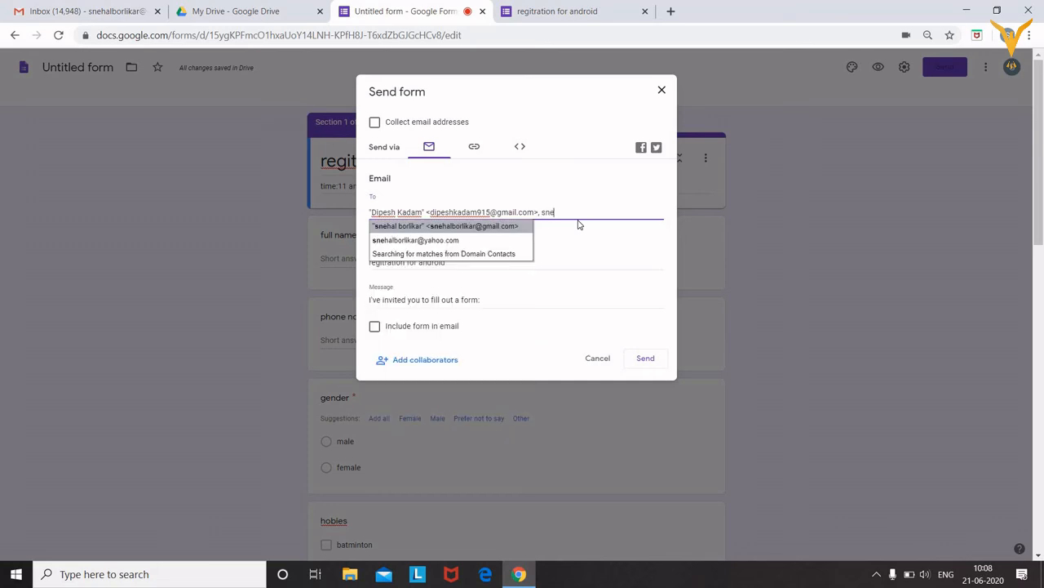
key("Down")
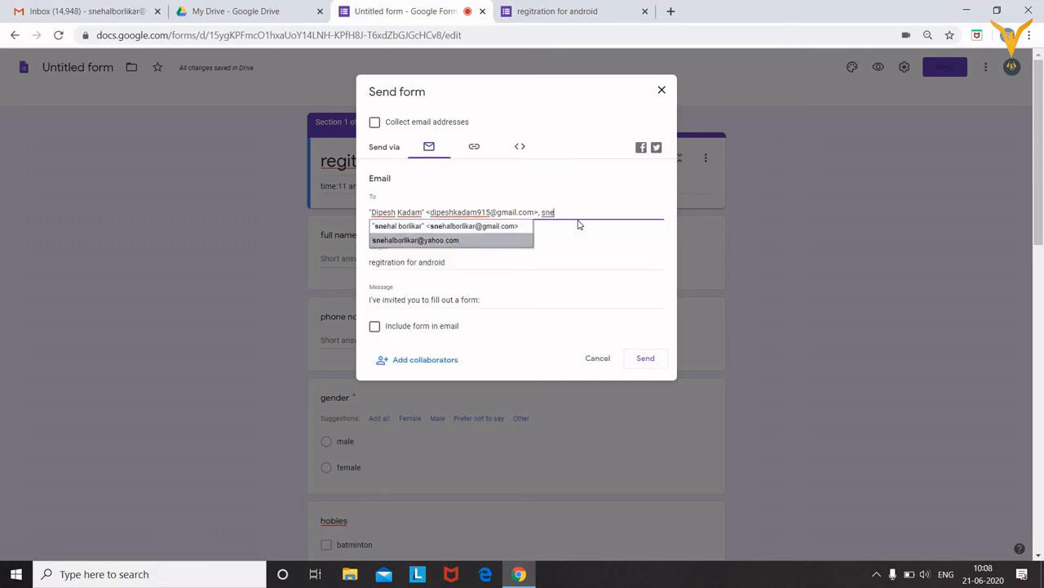
key("Return")
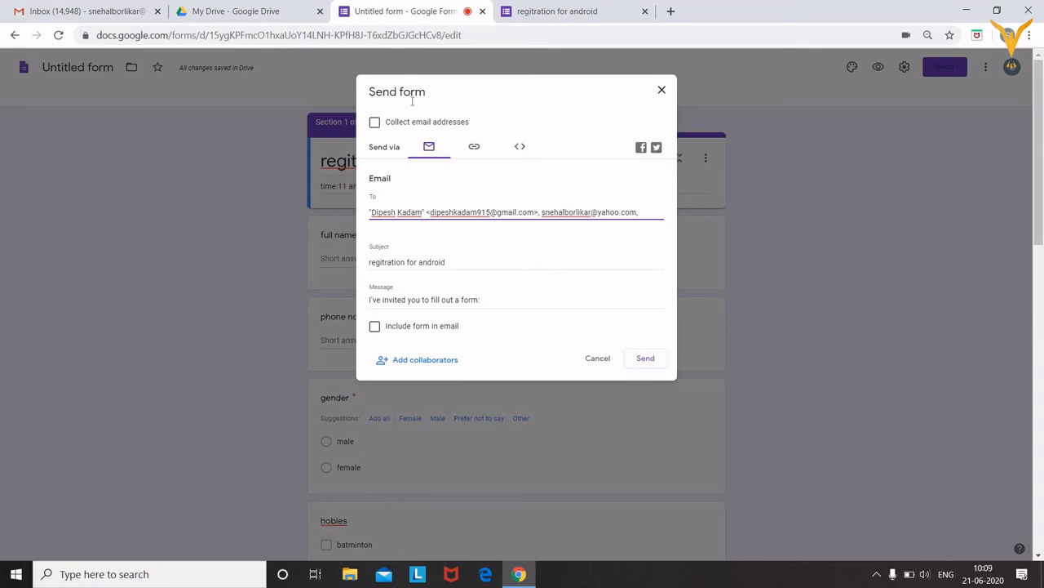
Copy a shortened URL link to the form
left_click(475, 148)
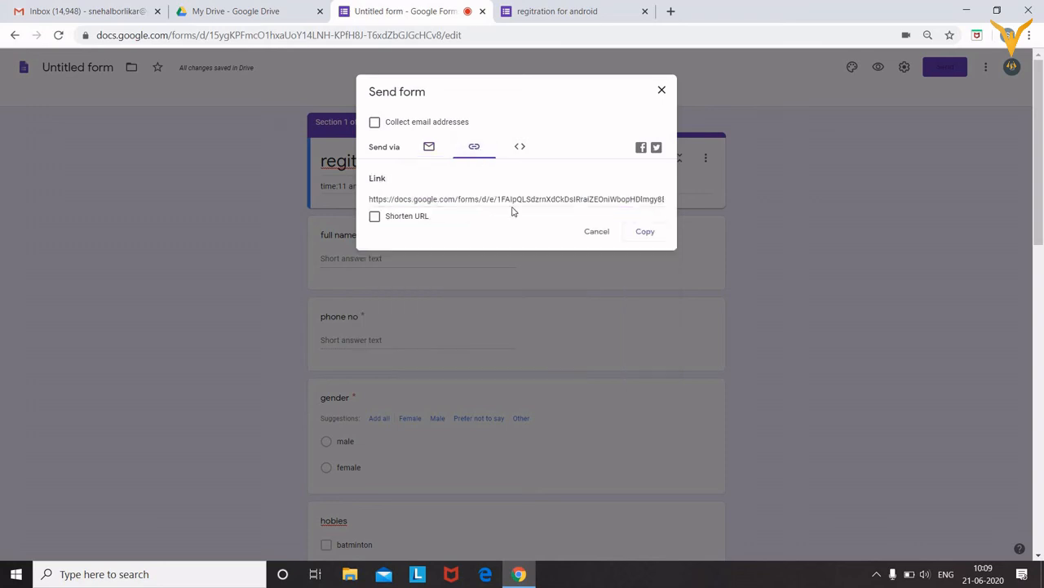
left_click(373, 219)
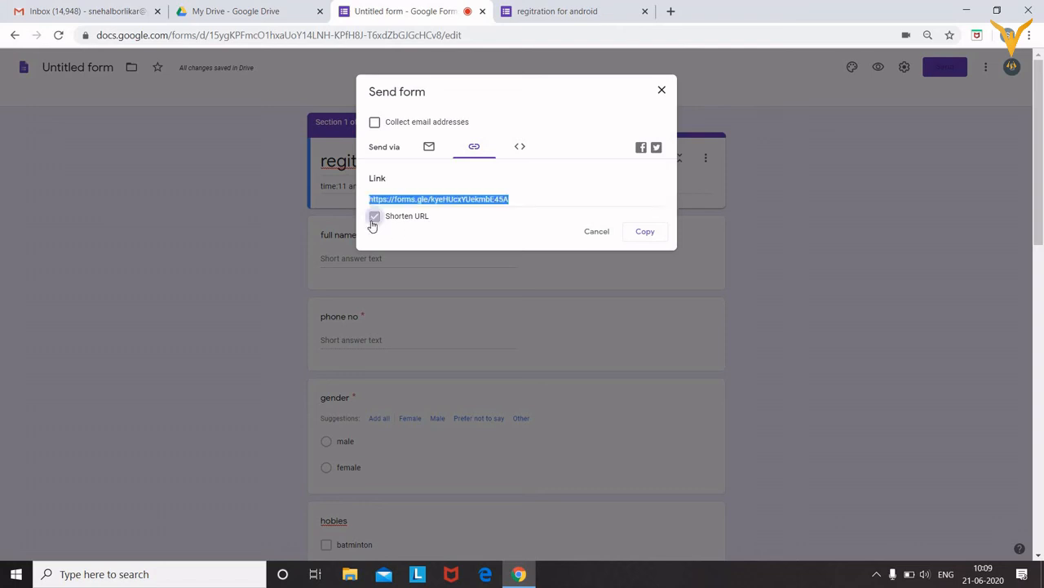
left_click(642, 235)
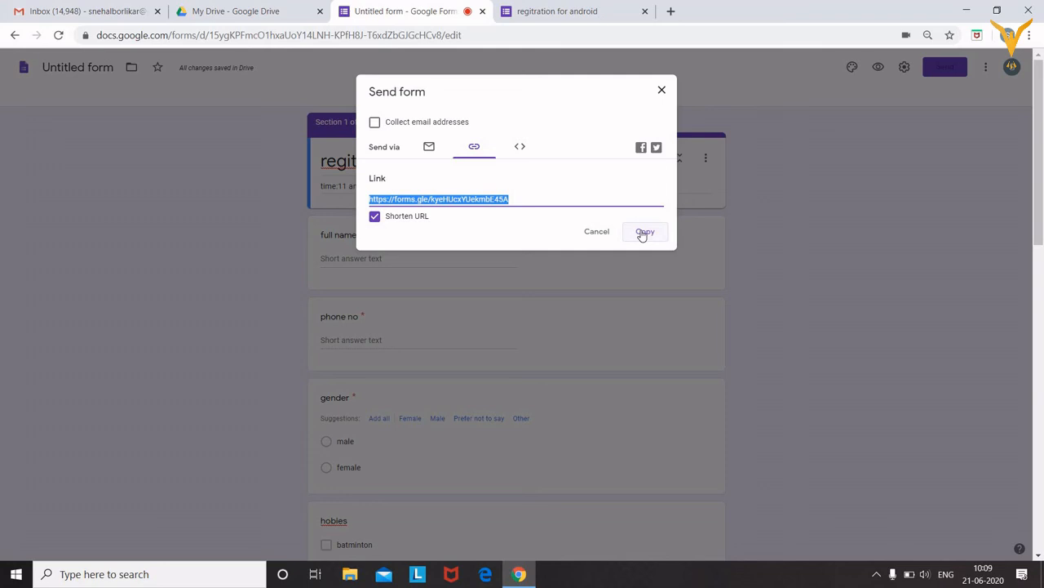
View the embed code, then send the email invitation to both recipients
left_click(526, 150)
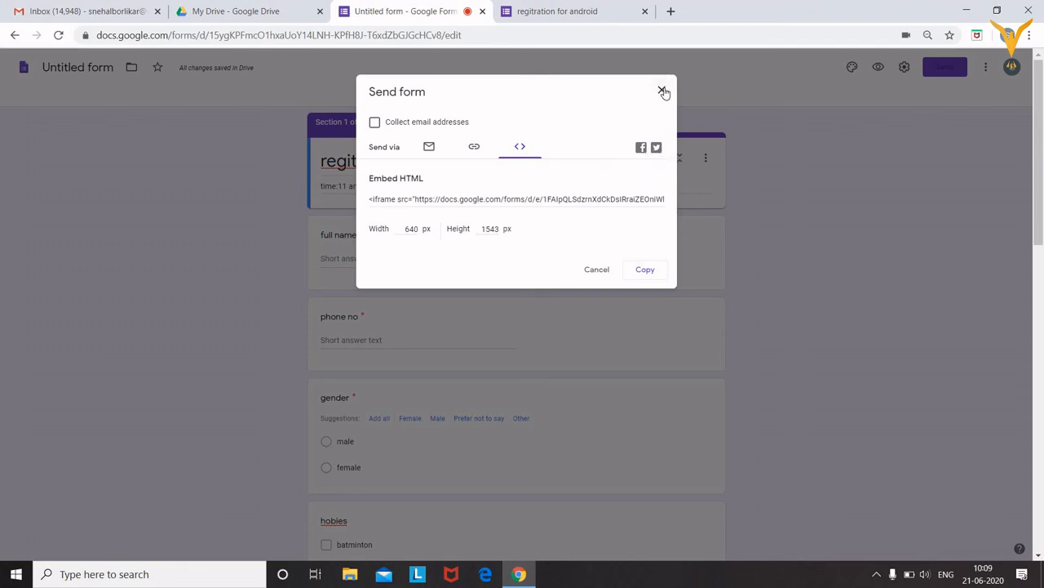
left_click(428, 147)
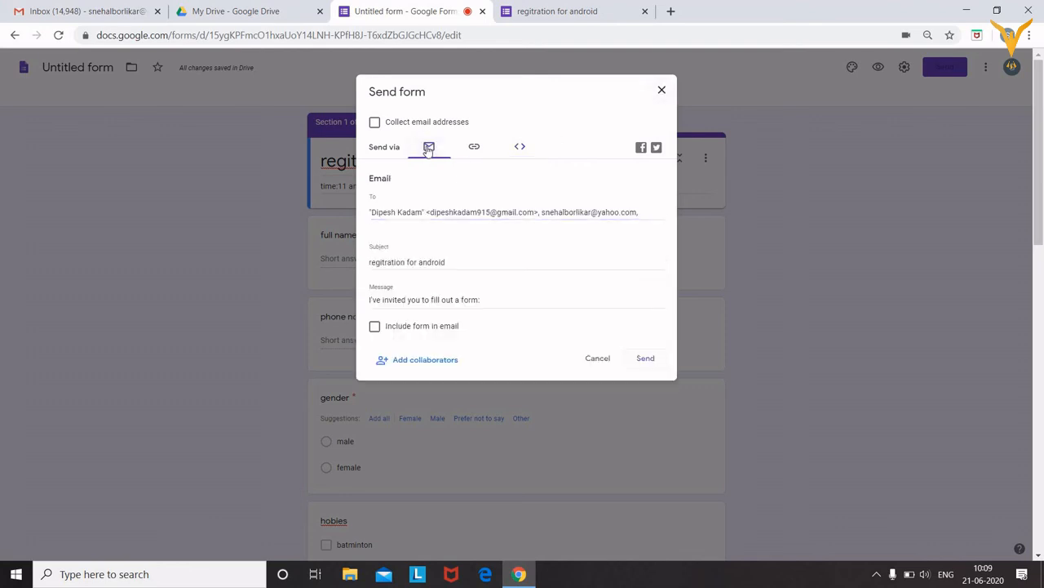
left_click(645, 359)
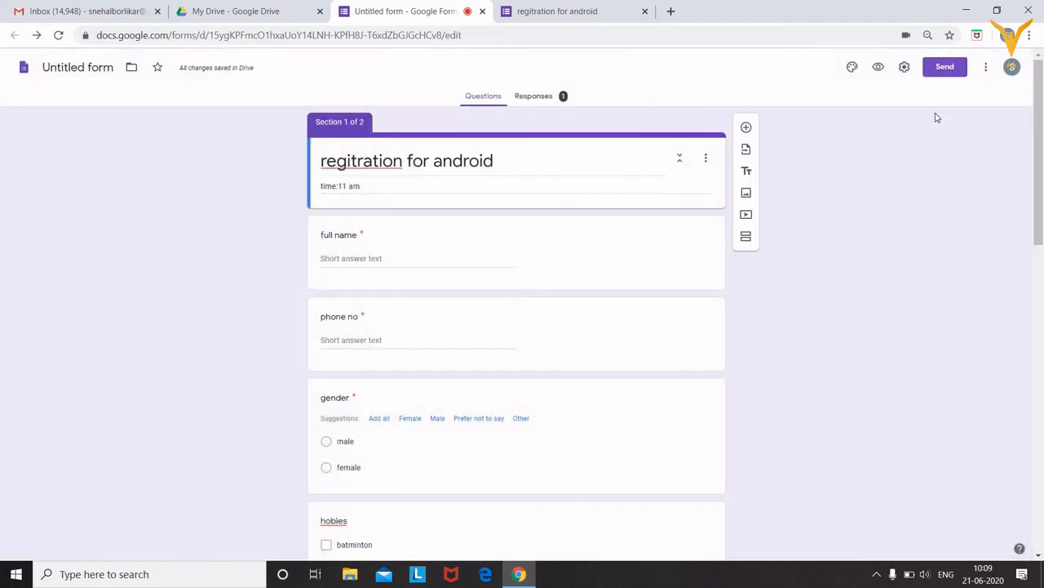
Export the responses to a new linked spreadsheet named 'data'
left_click(533, 99)
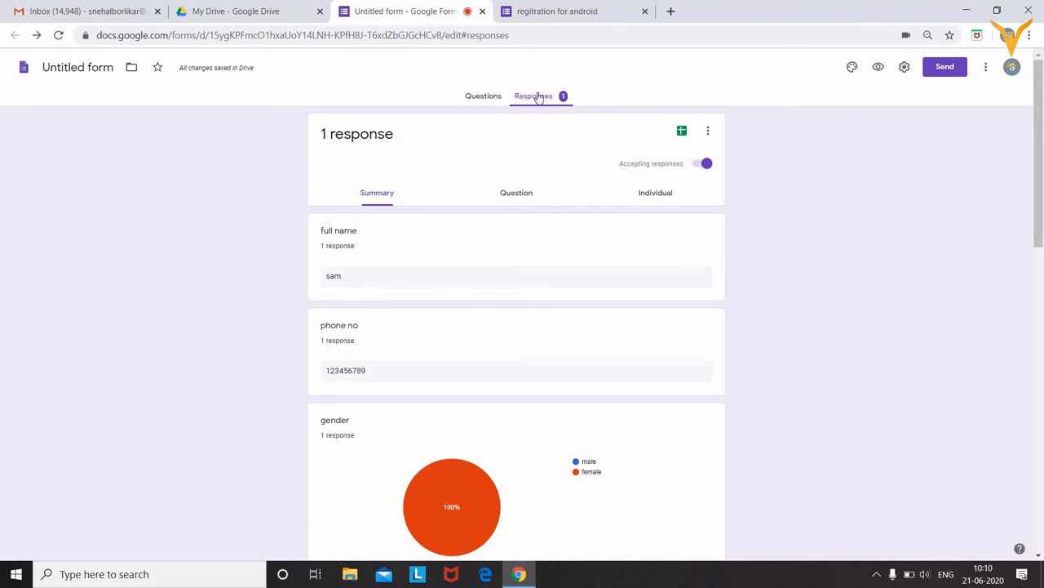
left_click(683, 133)
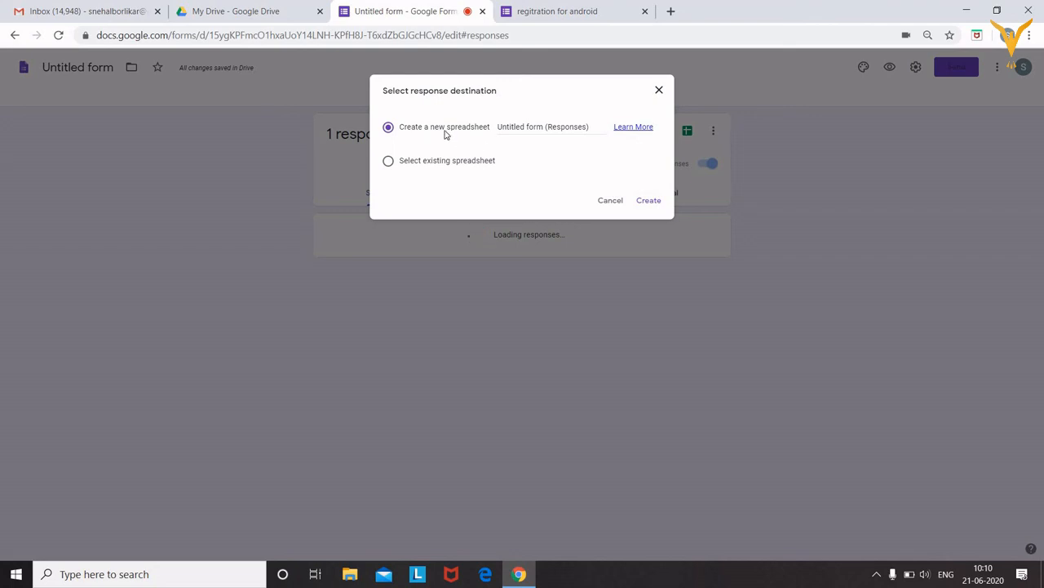
left_click(516, 128)
double_click(515, 128)
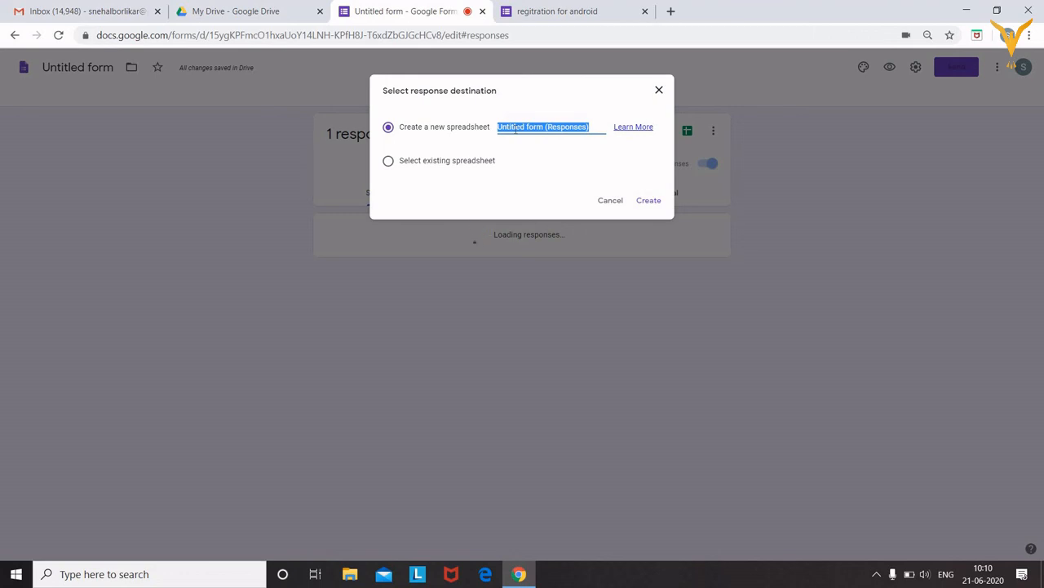
key("BackSpace")
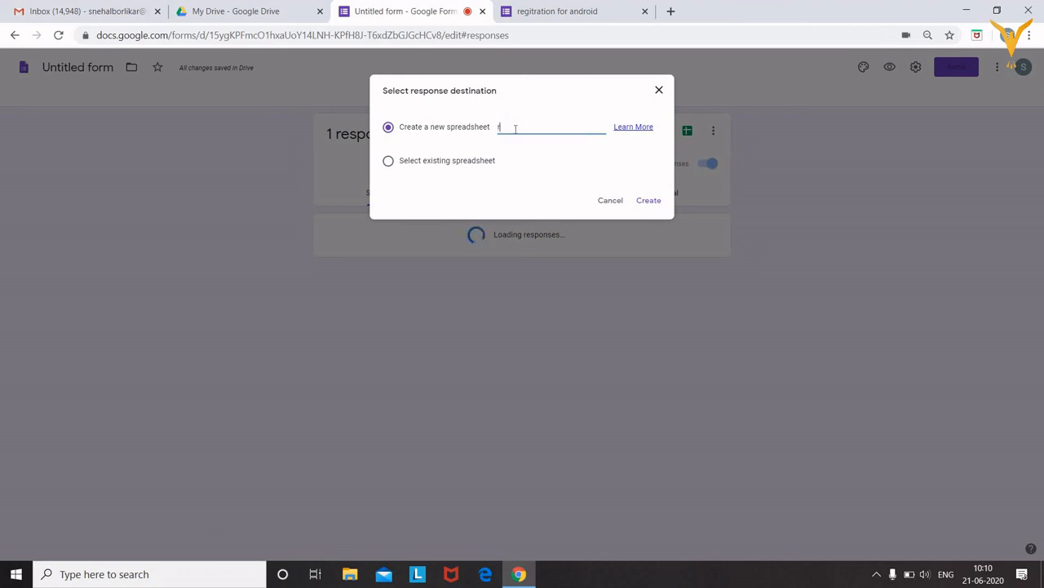
type("data")
left_click(655, 209)
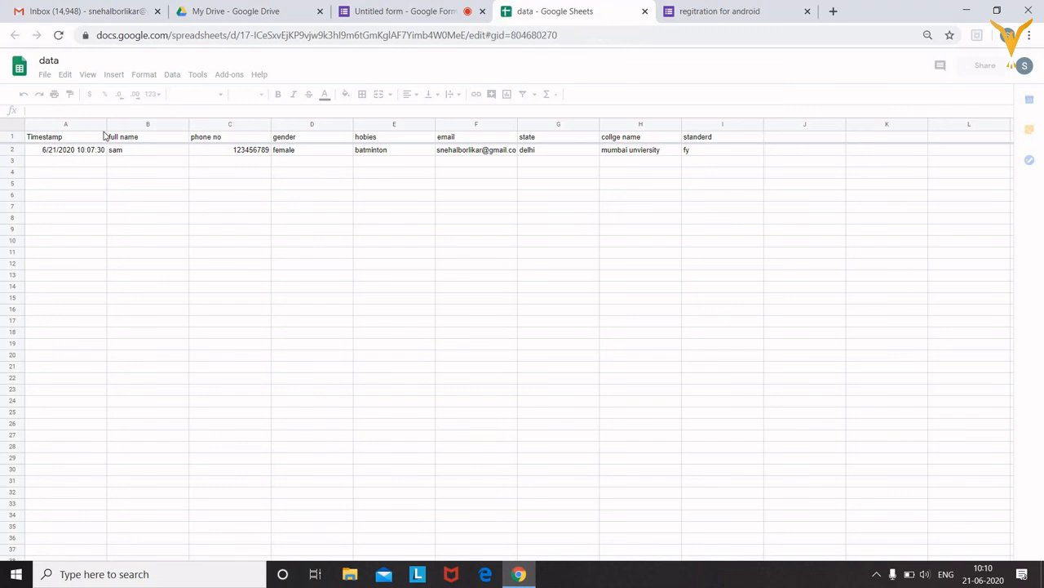
left_click(156, 144)
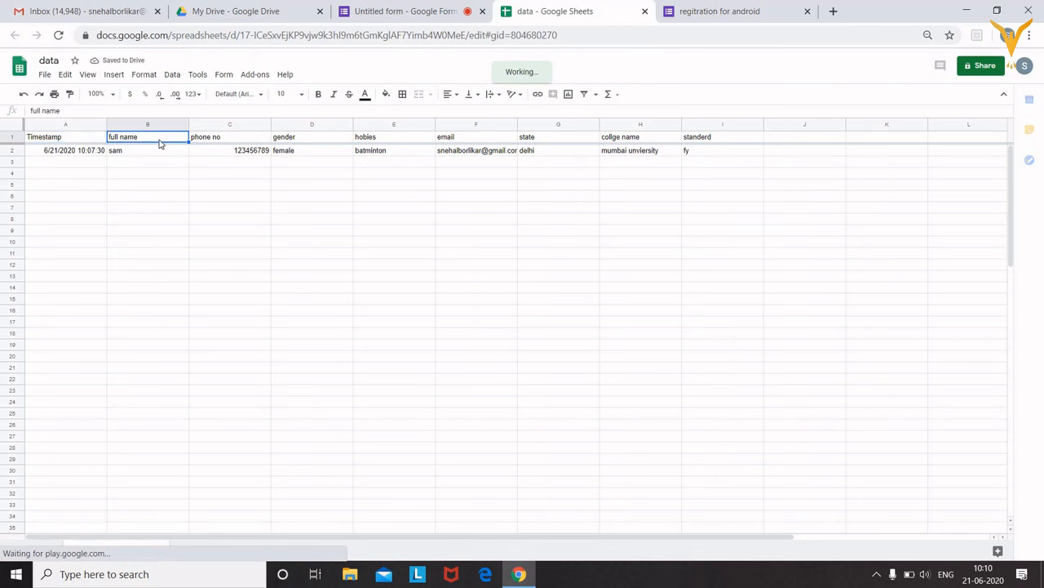
left_click(260, 140)
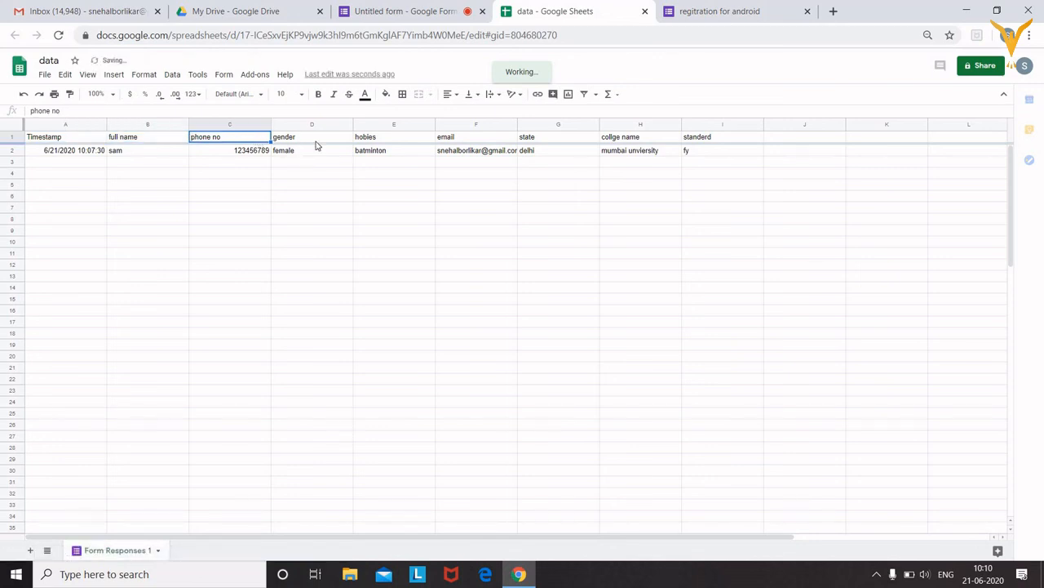
left_click(317, 145)
left_click(383, 140)
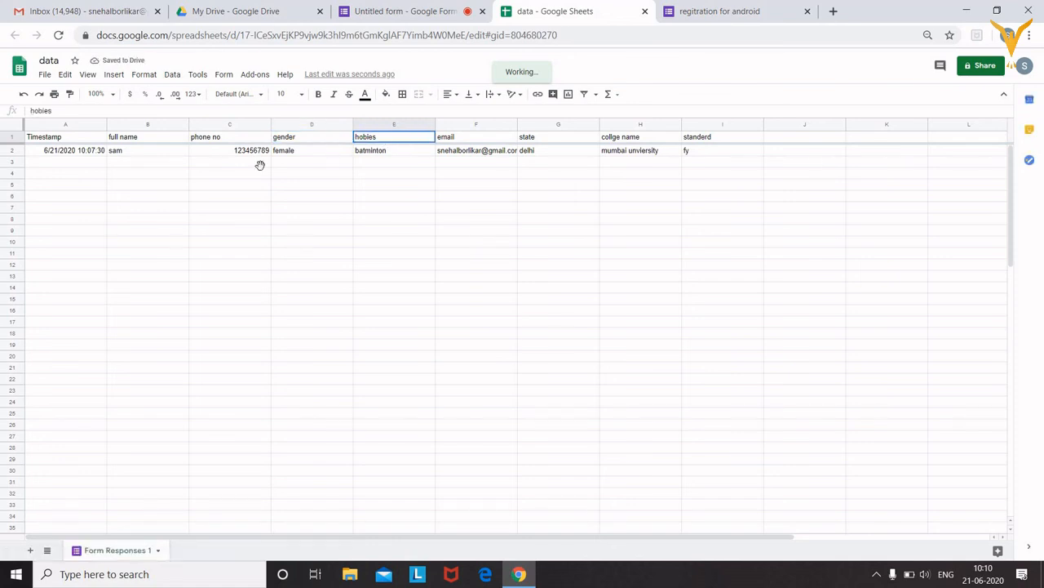
left_click(166, 155)
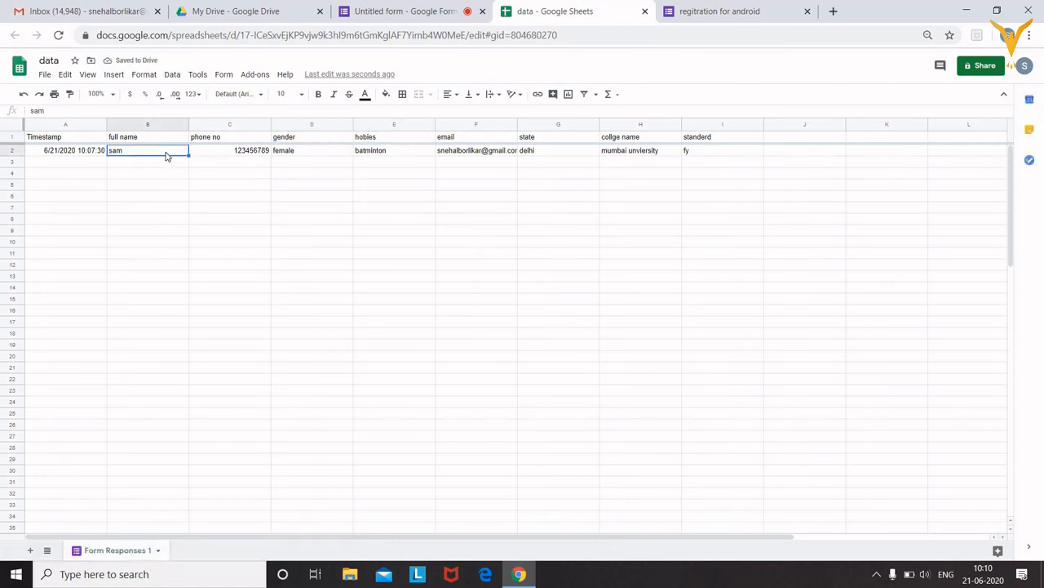
left_click(219, 153)
left_click(313, 150)
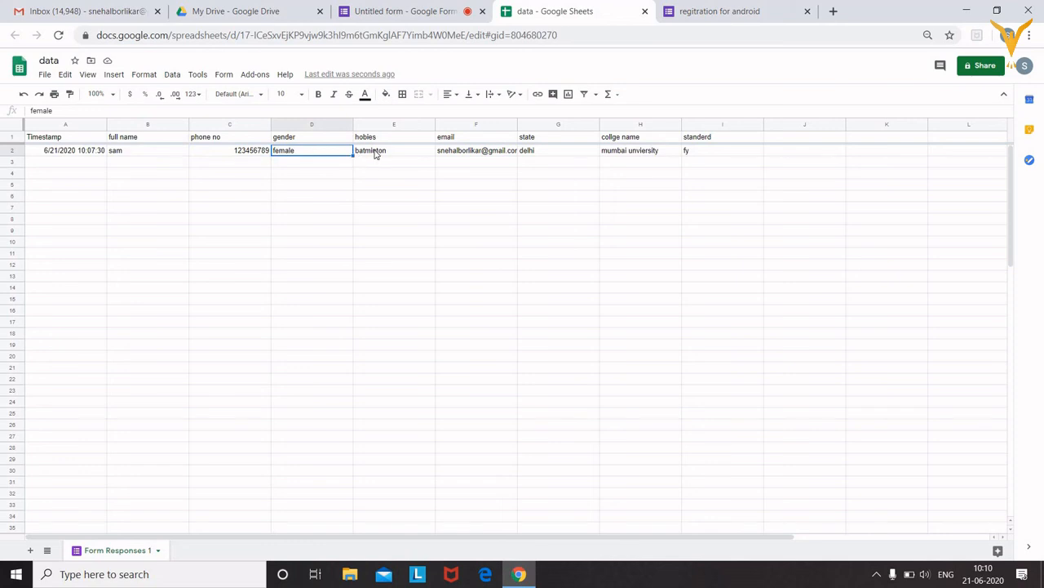
left_click(375, 154)
left_click(485, 157)
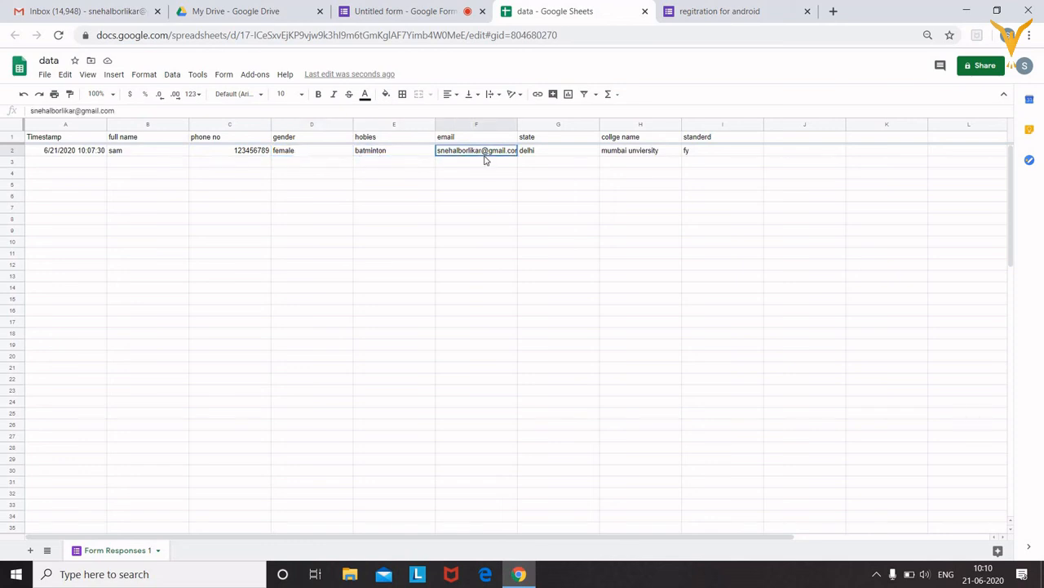
left_click(542, 154)
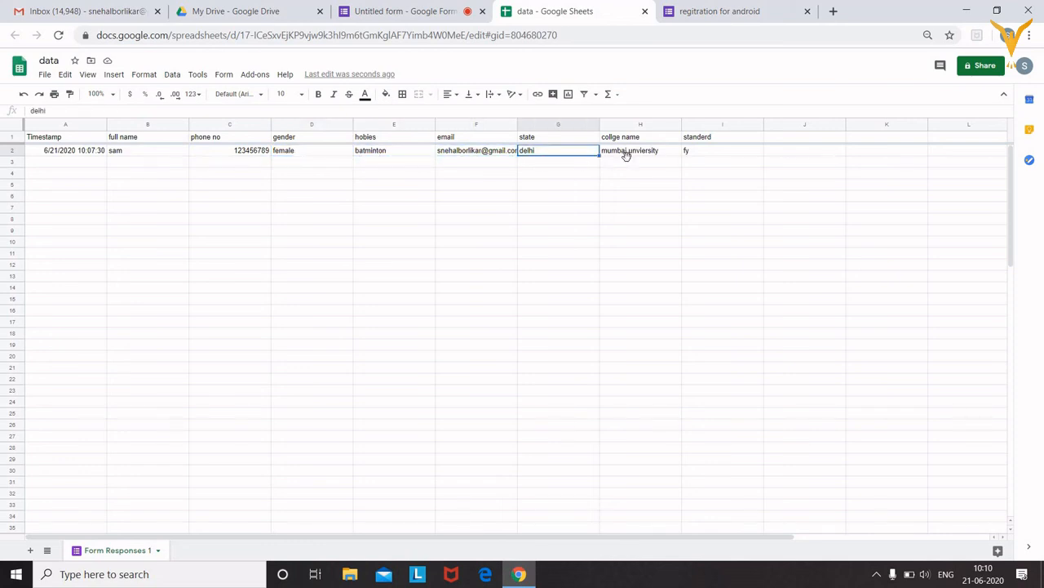
left_click(627, 161)
left_click(692, 151)
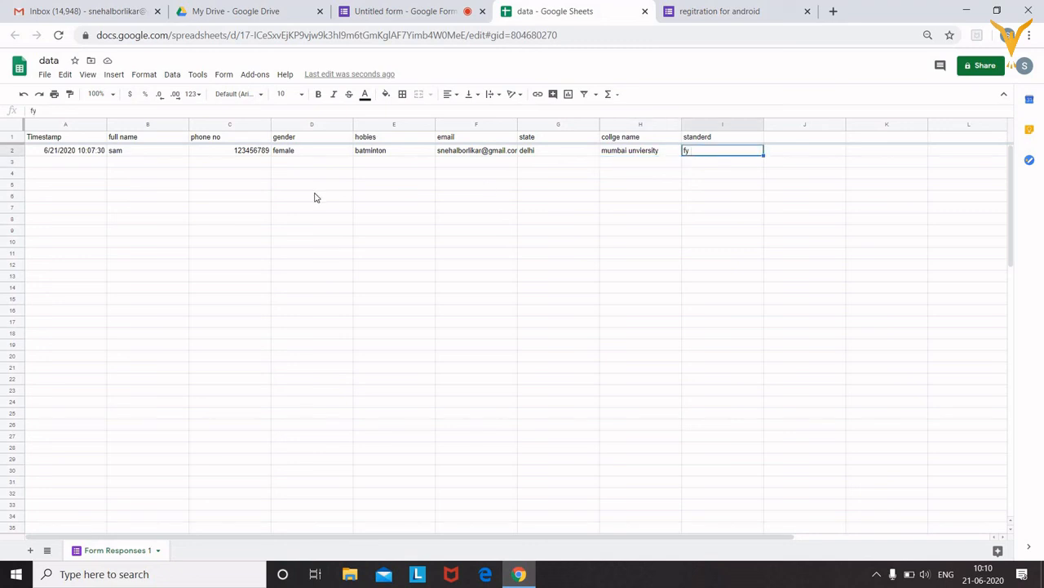